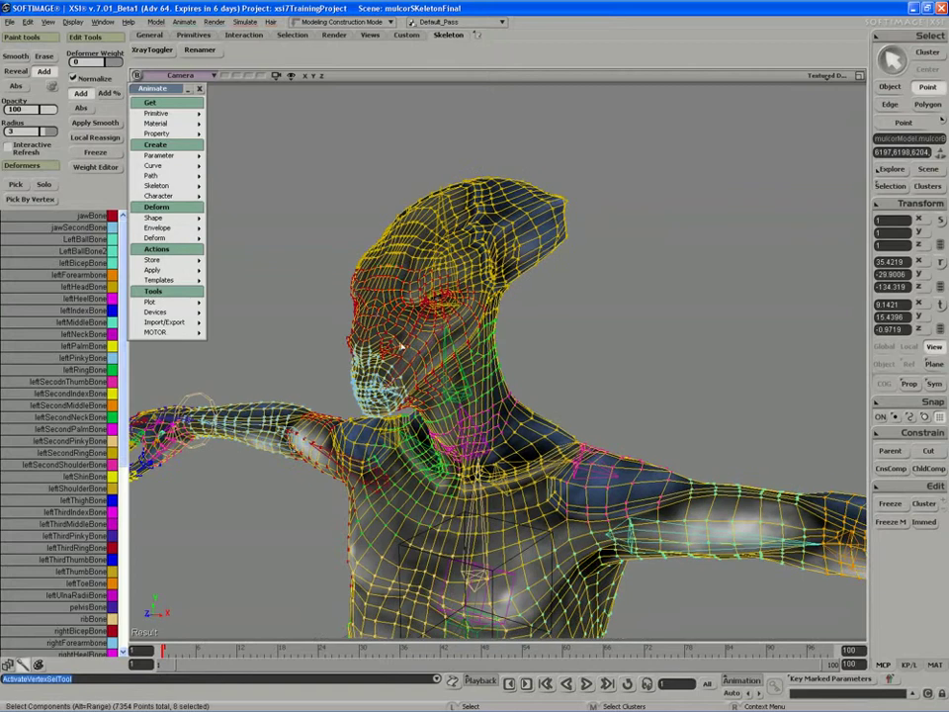
Select the points of the upper head, covering the forehead, the eye area and the back of the skull.
left_click_drag(408, 269, 377, 312)
left_click_drag(357, 226, 384, 243)
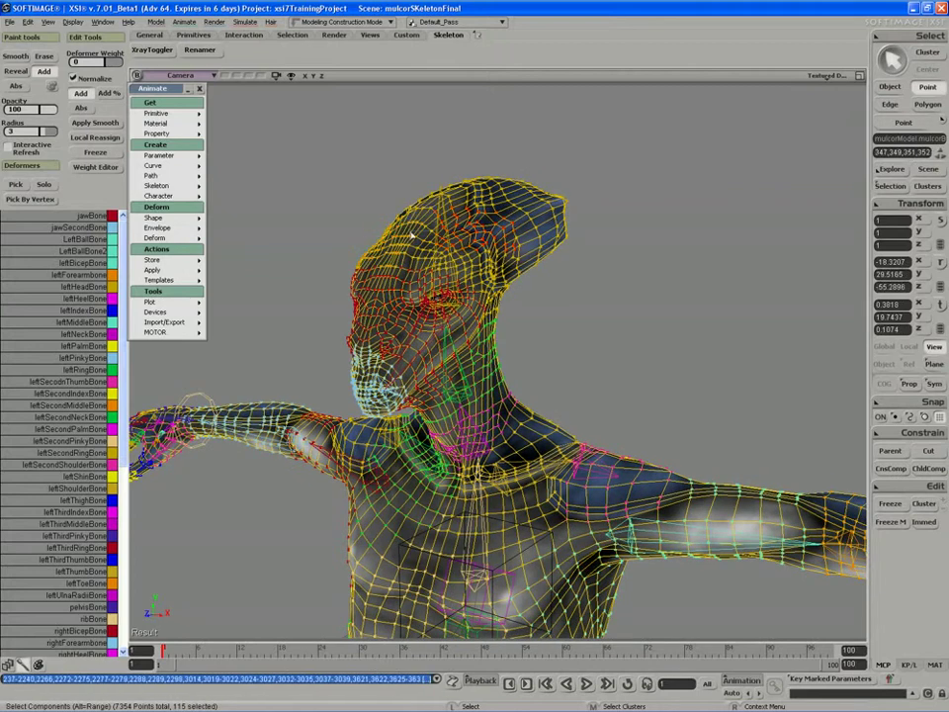
left_click_drag(621, 145, 321, 321, "shift")
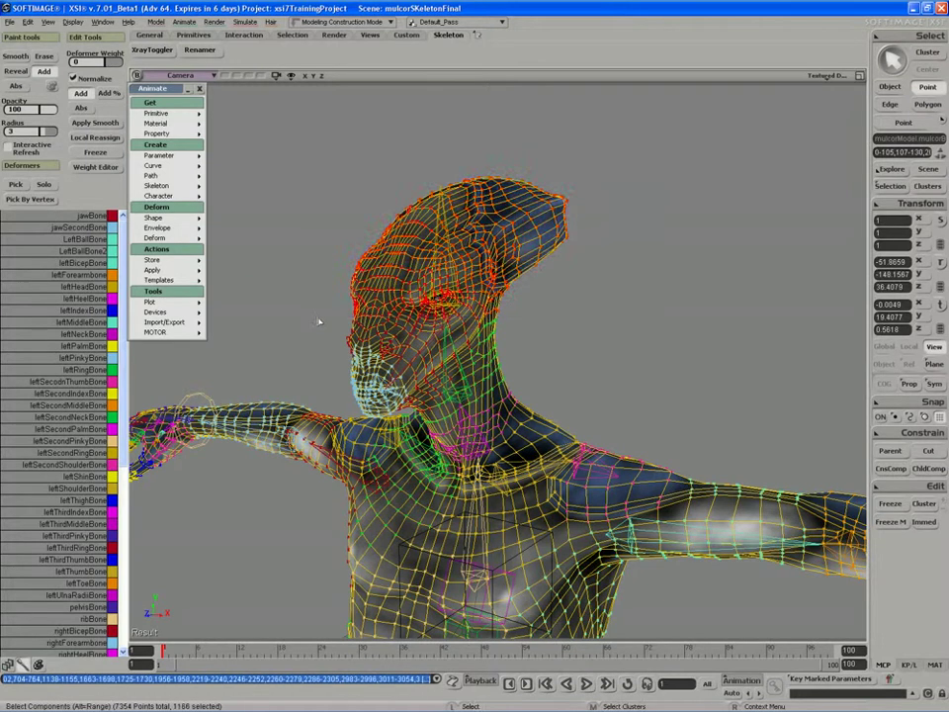
Add the nose, upper snout and under-eye cheek points to the head point selection.
key("s")
right_click_drag(320, 321, 464, 312)
middle_click_drag(464, 312, 396, 337)
mouse_move(397, 337)
right_mouse_down()
mouse_move(377, 334)
mouse_move(396, 326)
right_mouse_up()
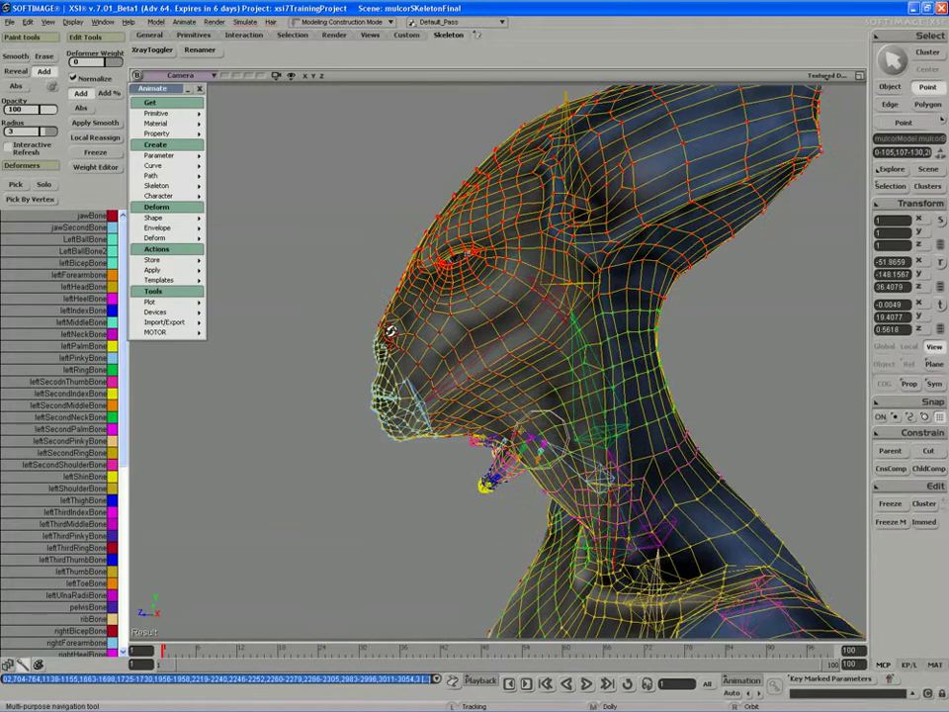
middle_click_drag(395, 327, 417, 259)
left_click_drag(420, 255, 318, 372, "shift")
left_click_drag(472, 274, 382, 332, "shift")
left_click_drag(479, 296, 421, 338, "shift")
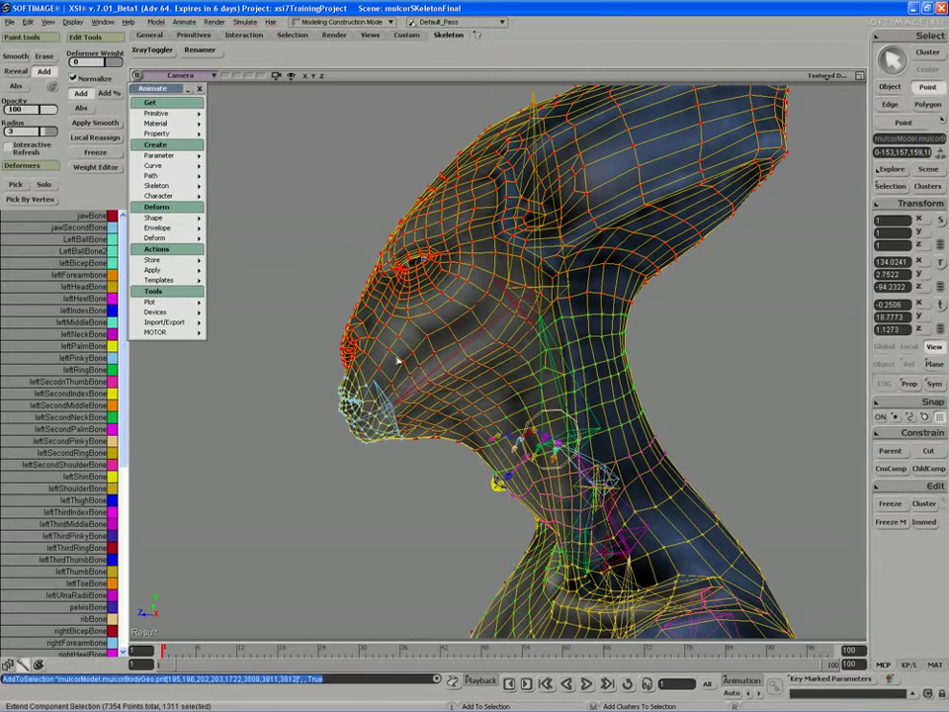
Add the points around the upper lip to the head selection, keeping the chin points out.
left_click_drag(381, 386, 367, 396, "shift")
left_click_drag(383, 351, 332, 405, "shift")
scroll(297, 410, "up", 3)
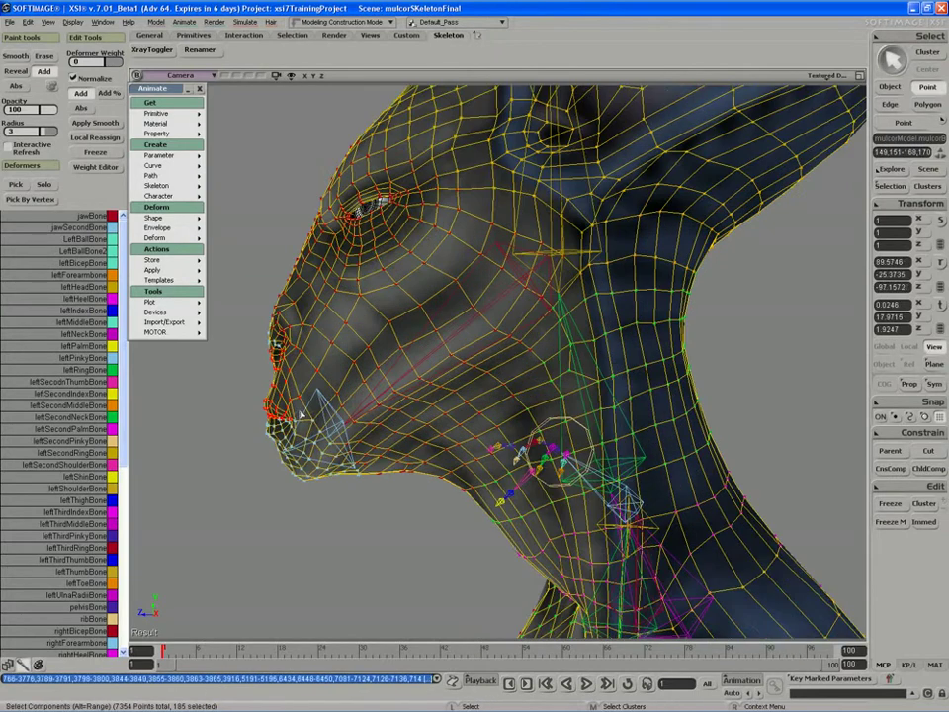
key("ctrl+z")
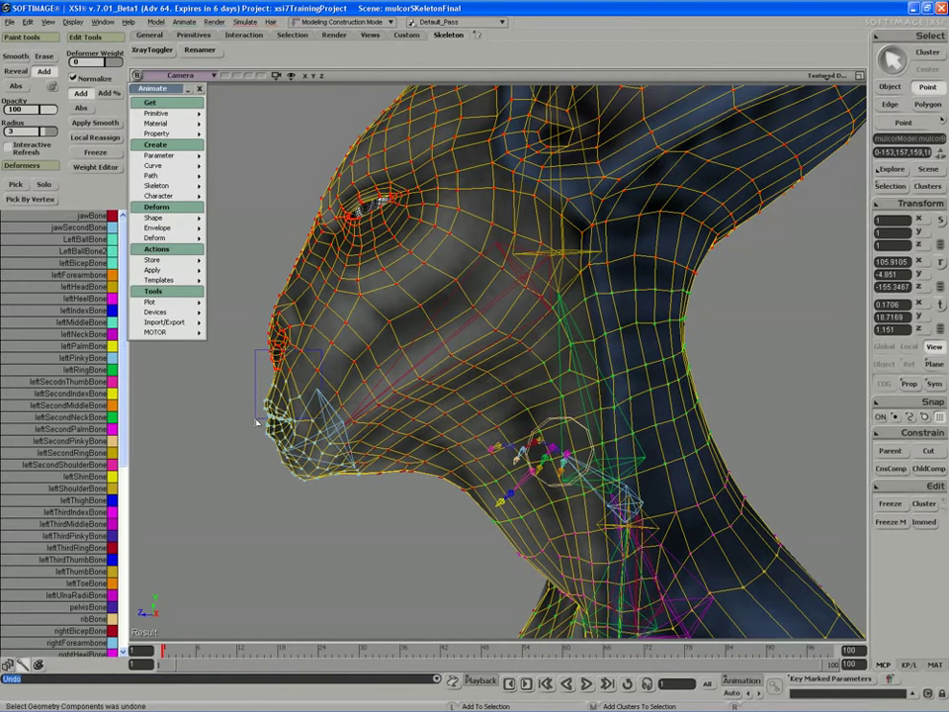
key("ctrl+y")
key("s")
scroll(252, 419, "up", 2)
scroll(256, 414, "up", 1)
key("space")
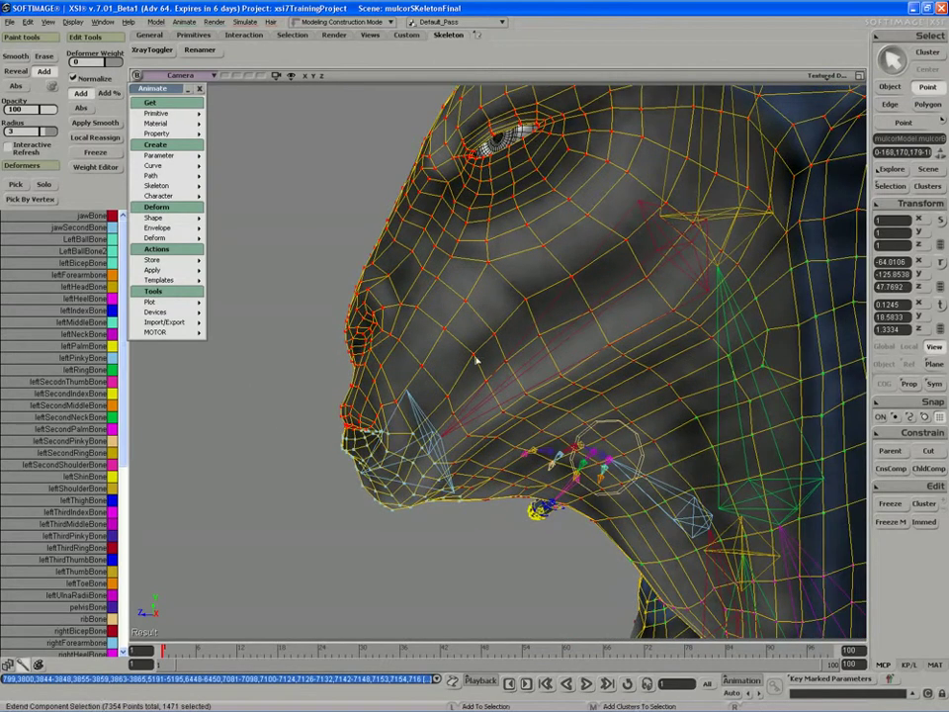
Locally reassign the selected head points to the head bone only, and park the floating Animate palette clear of the model.
key("s")
right_click_drag(526, 254, 538, 284)
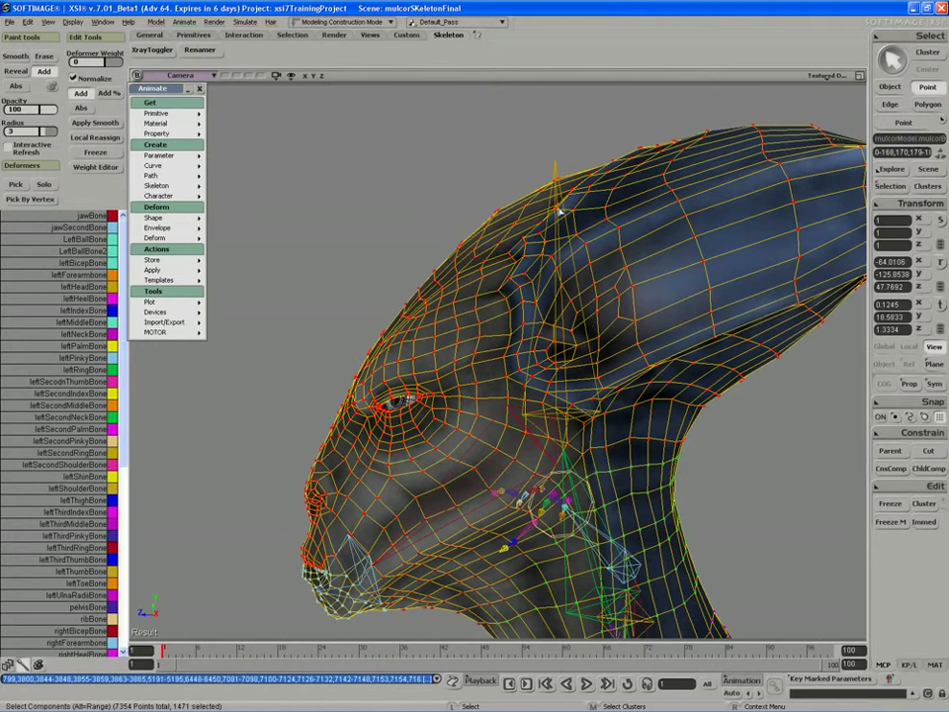
left_click_drag(526, 314, 525, 308)
middle_click_drag(525, 307, 504, 317)
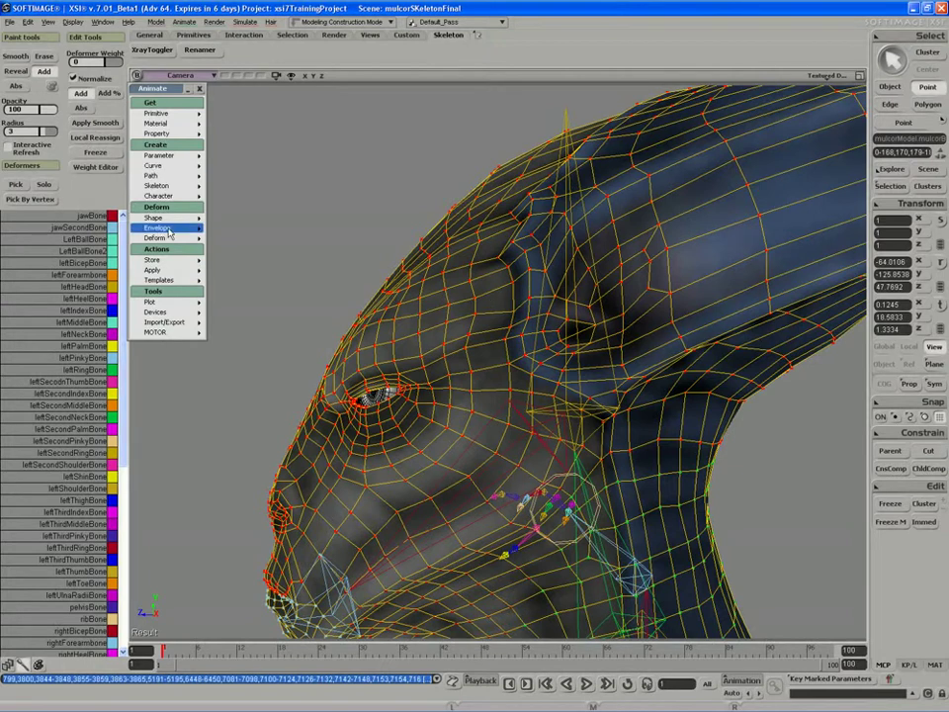
mouse_move(168, 229)
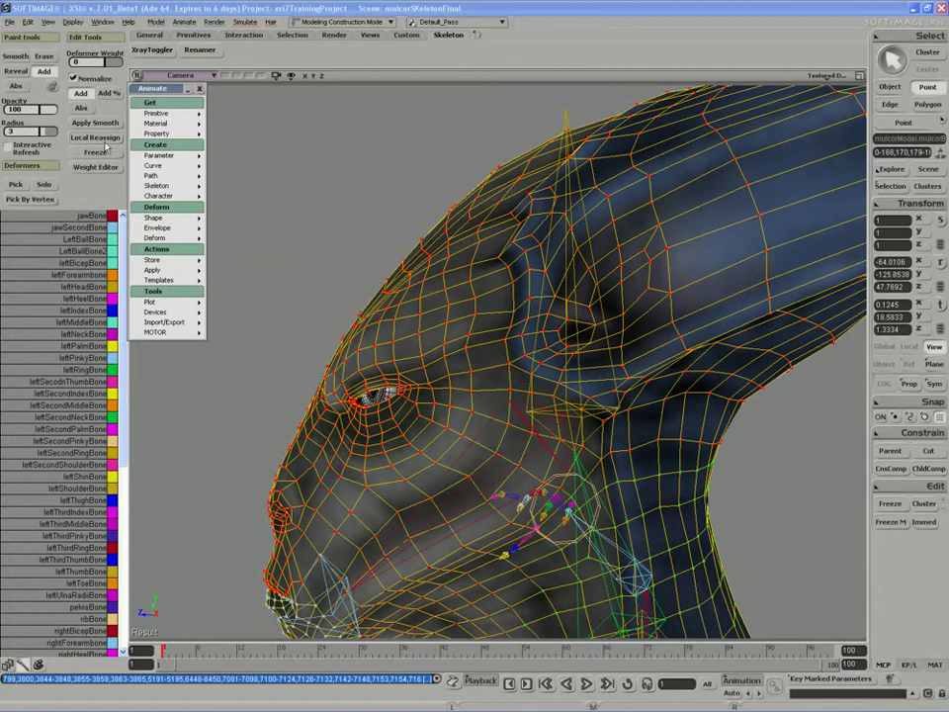
left_click(103, 139)
right_click(309, 224)
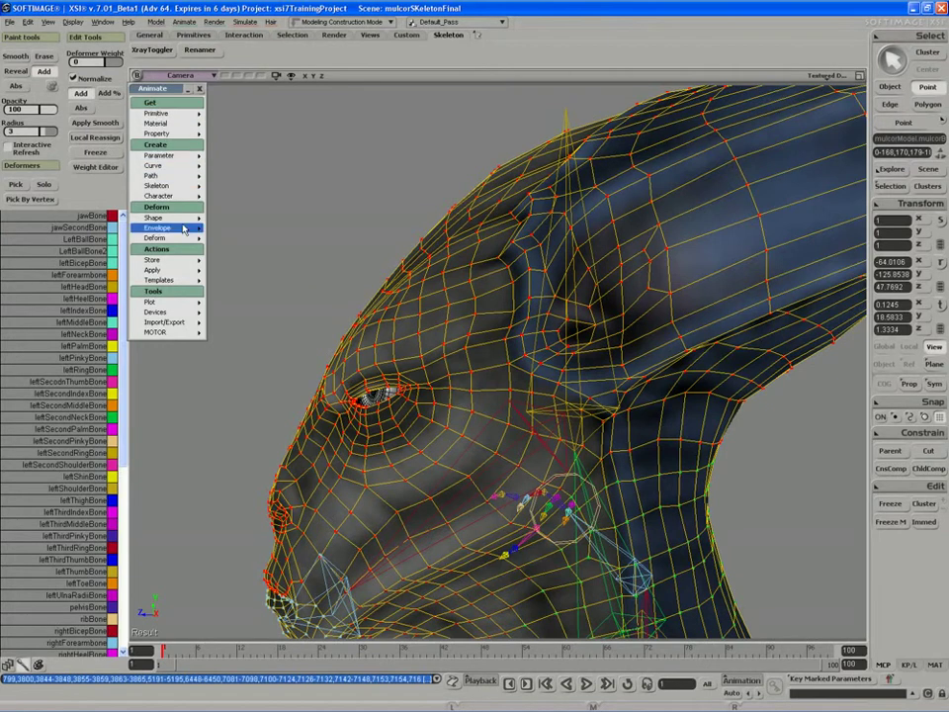
double_click(169, 91)
left_click_drag(166, 92, 259, 55)
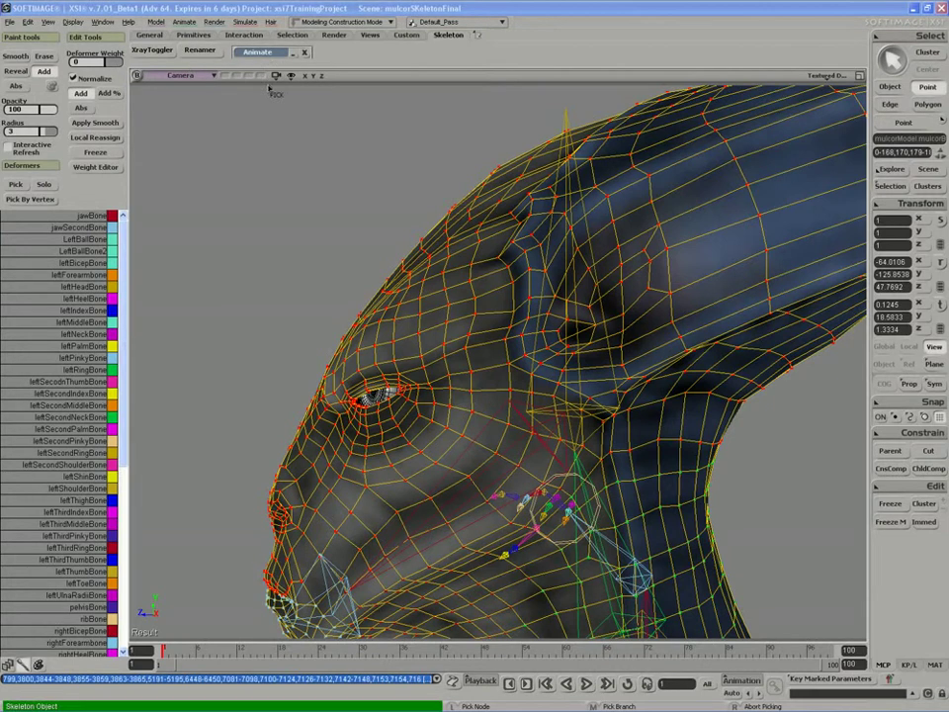
left_click(569, 206)
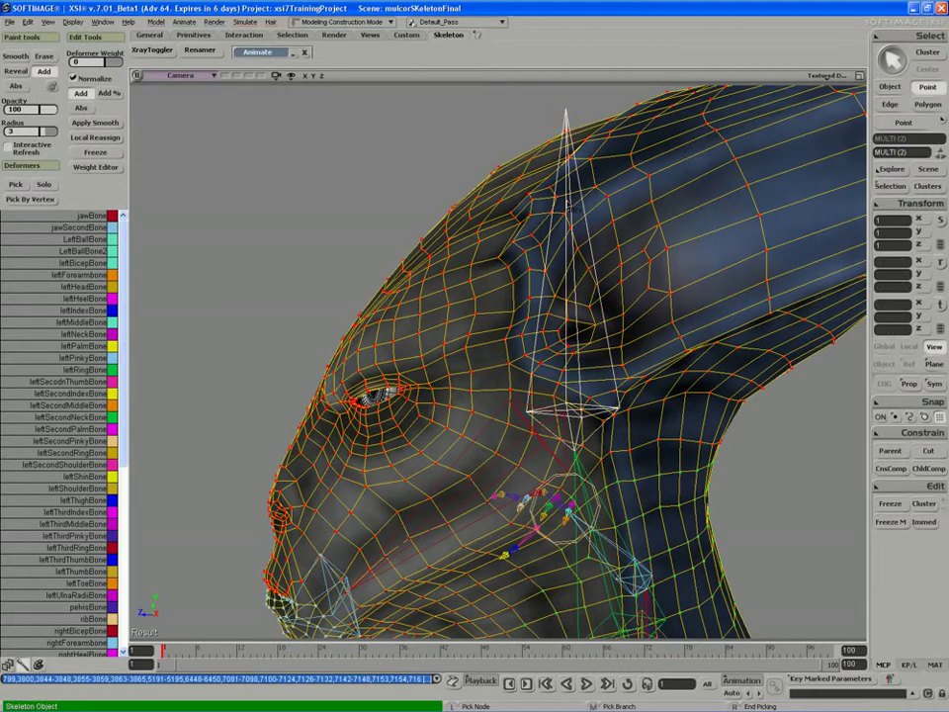
right_click(403, 180)
Check the selected points' weights in the Weight Editor, enlarging its header row to show the full bone names.
scroll(410, 221, "down", 3)
key("s")
right_click_drag(409, 225, 380, 237)
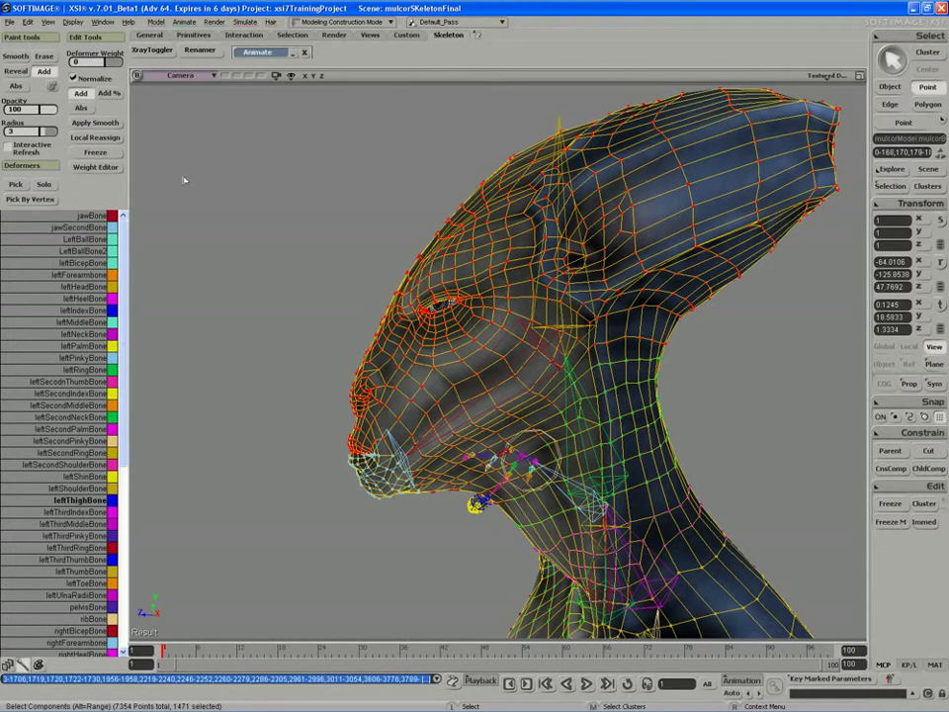
left_click(96, 168)
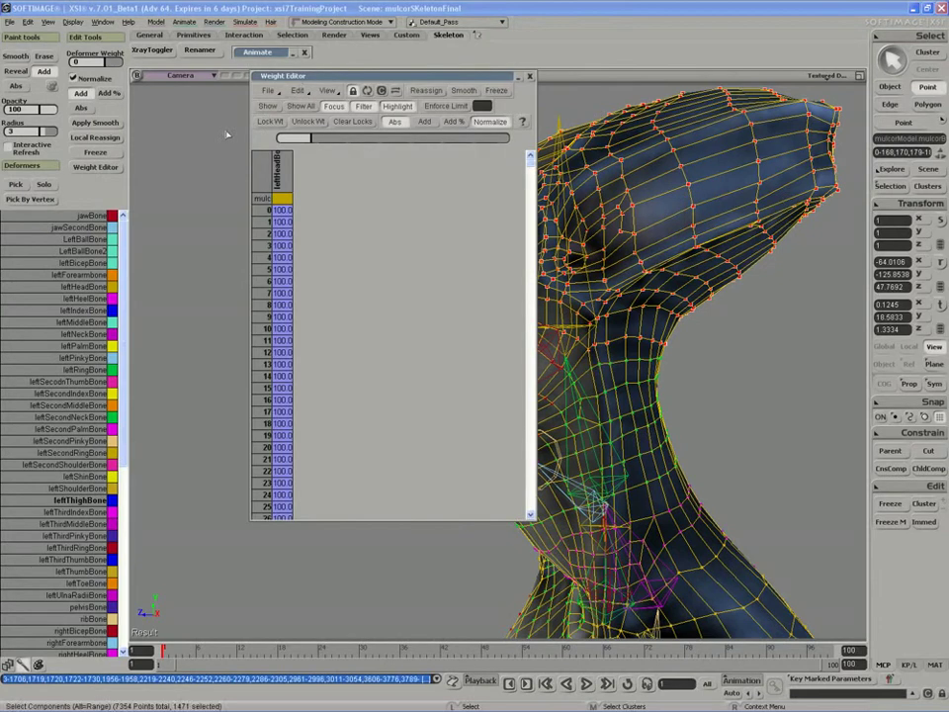
left_click_drag(316, 76, 240, 110)
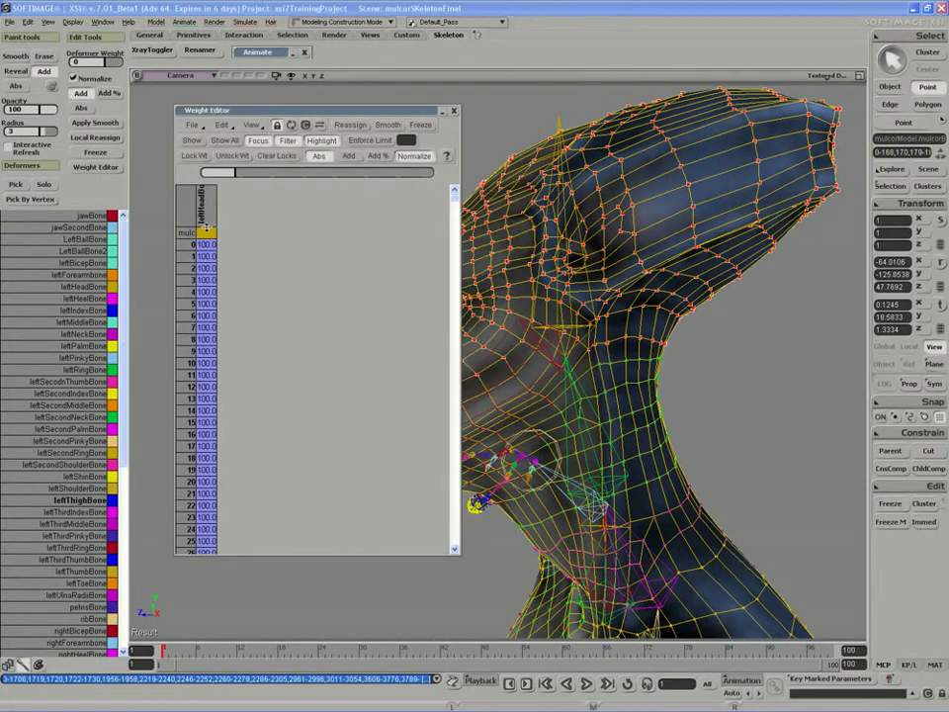
left_click_drag(205, 228, 205, 244)
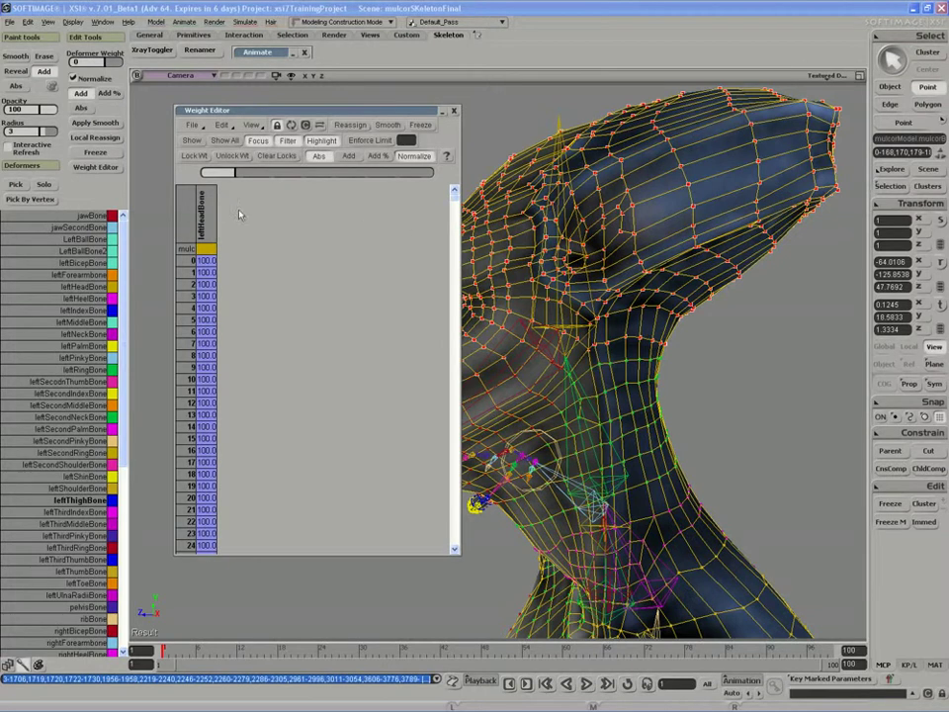
Turn on Select Zero in the Weight Editor and update it to list every deformer, then turn the option off again.
left_click(250, 125)
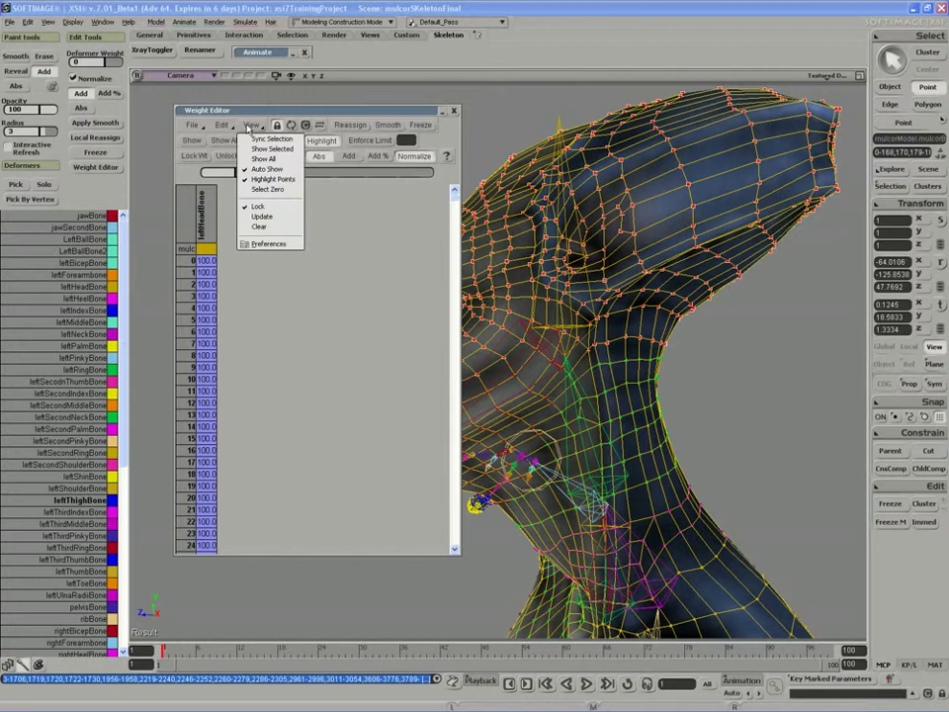
left_click(269, 191)
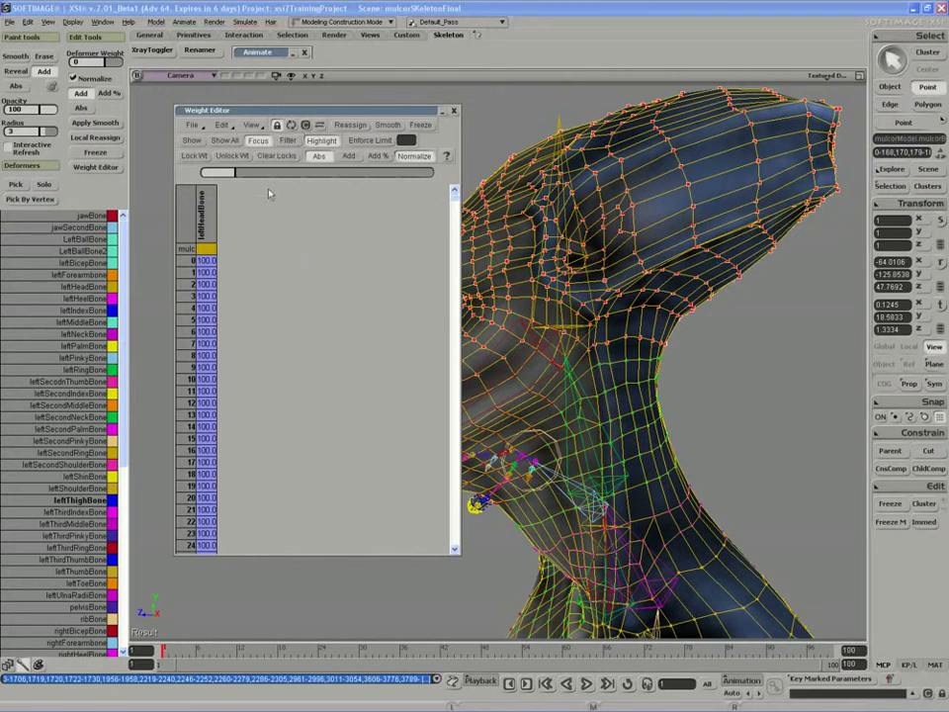
left_click(292, 125)
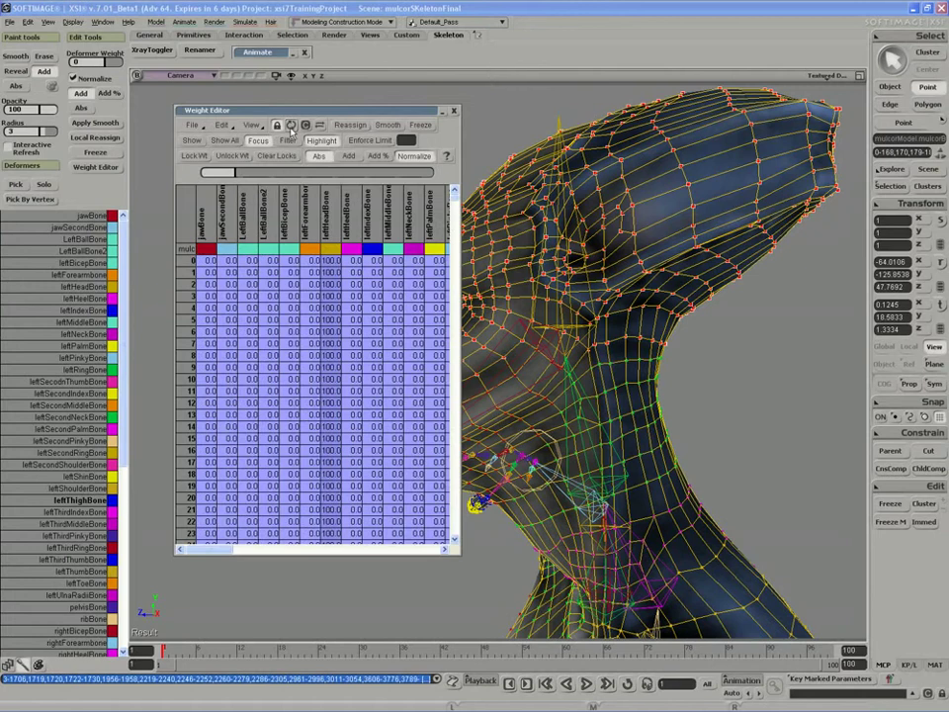
left_click_drag(219, 110, 199, 105)
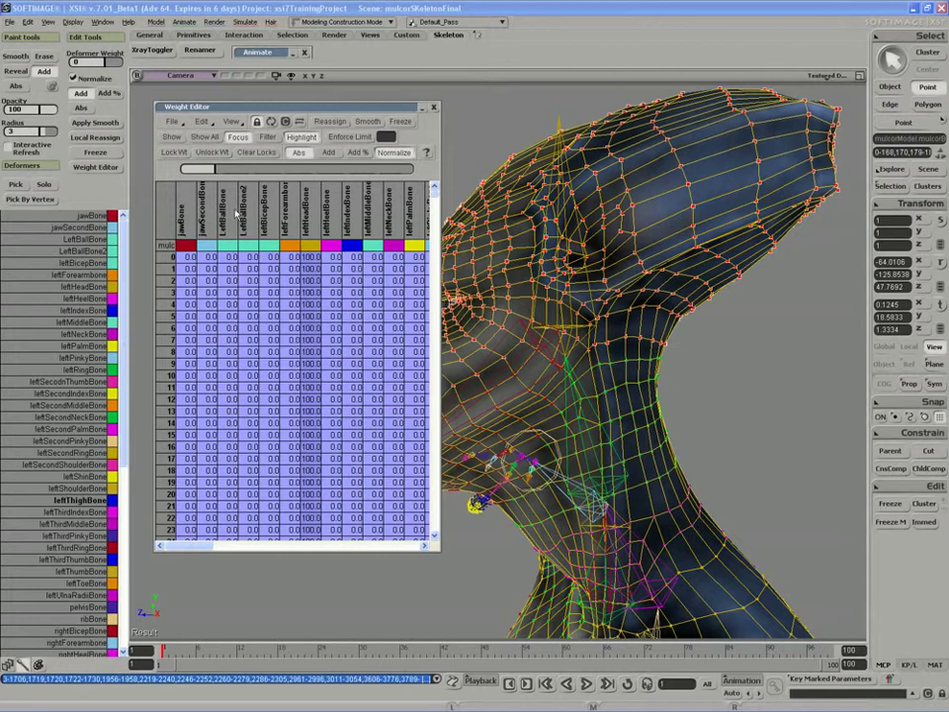
left_click(231, 121)
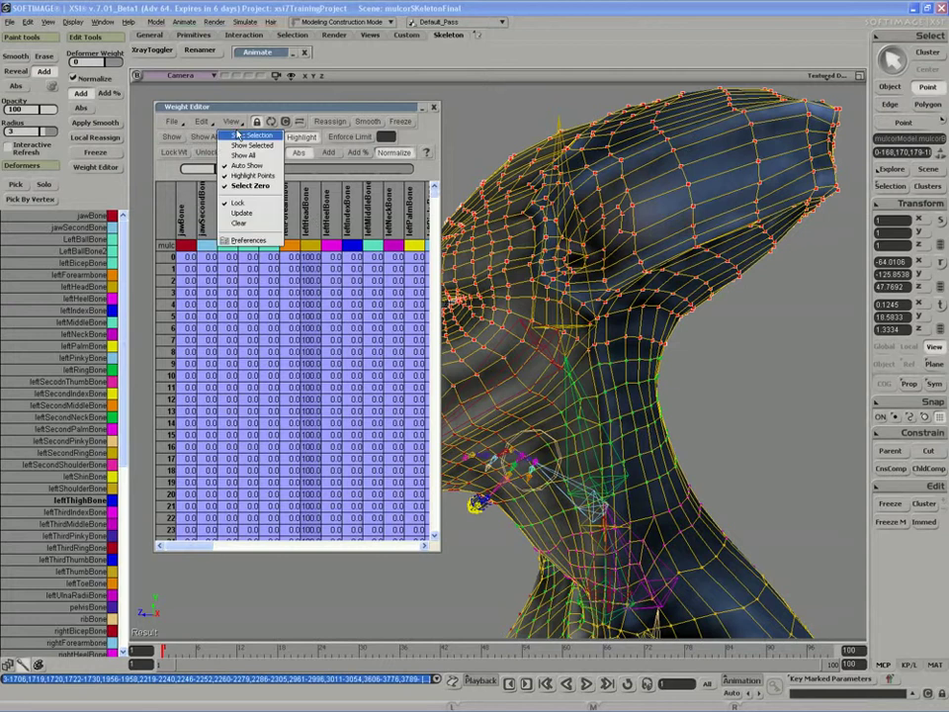
left_click(248, 188)
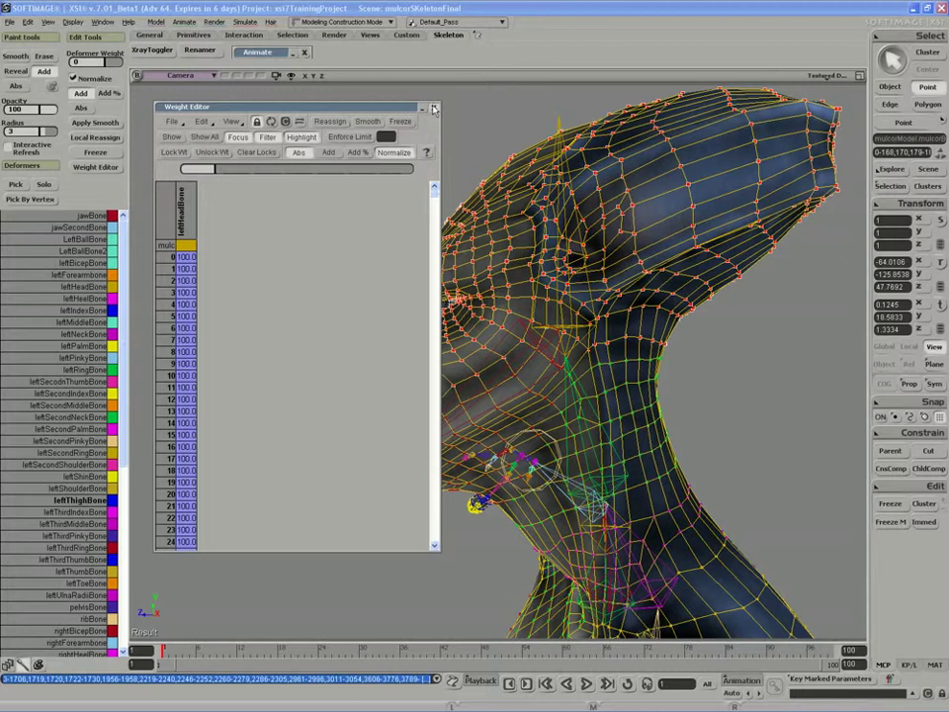
Close the Weight Editor.
left_click_drag(196, 107, 186, 100)
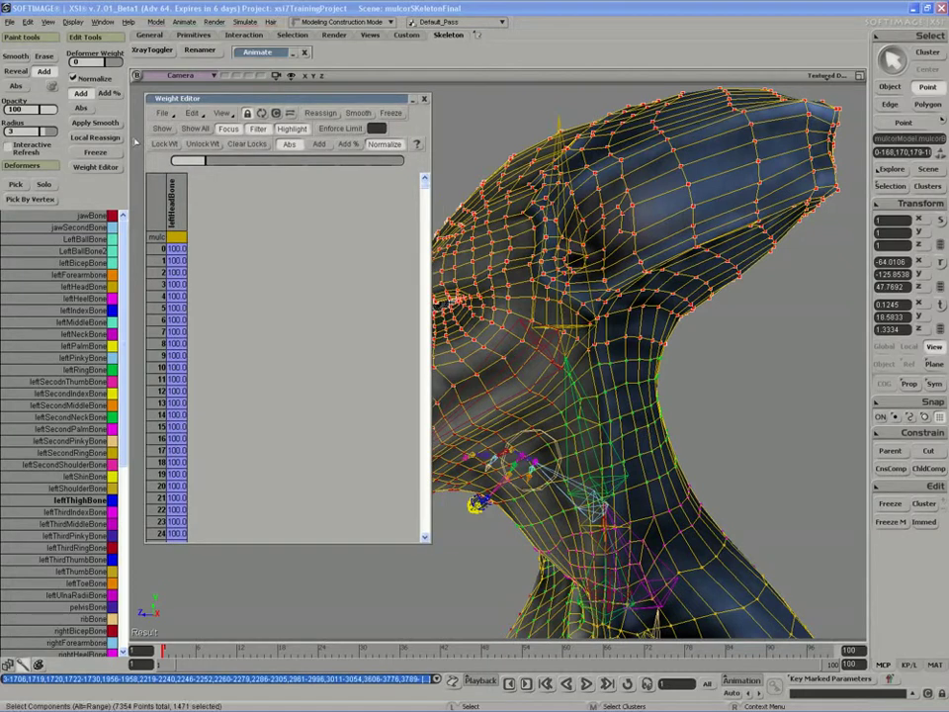
left_click(259, 51)
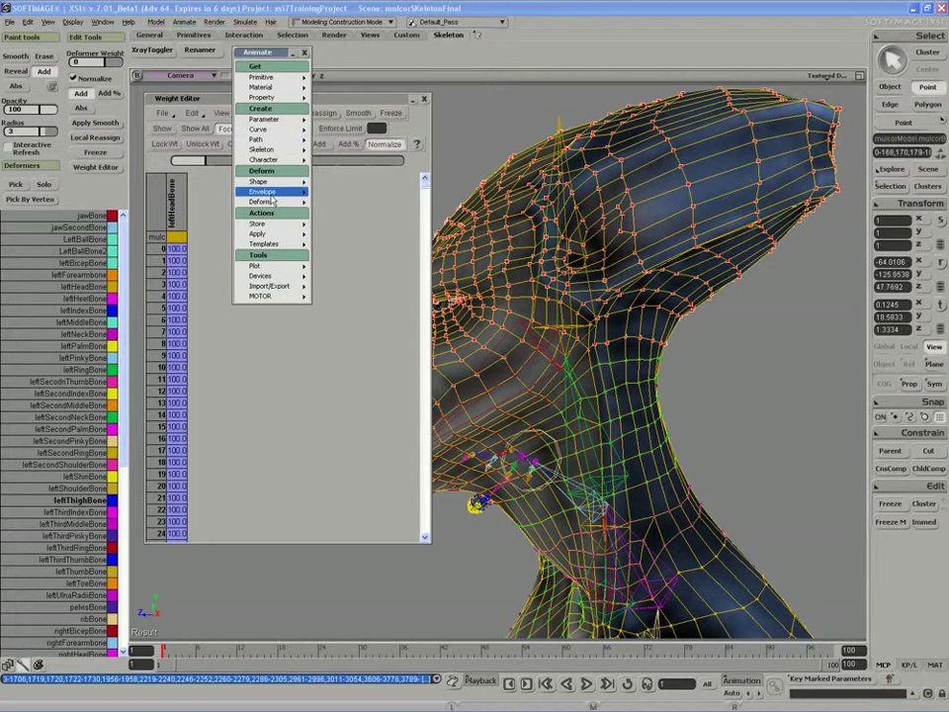
left_click(261, 53)
left_click_drag(290, 101, 281, 97)
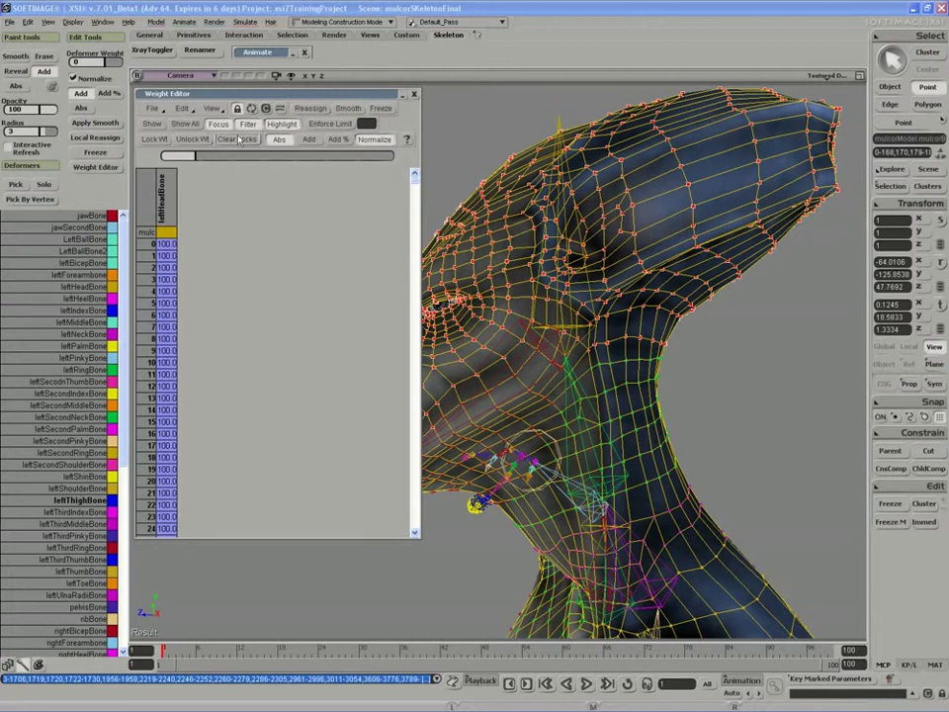
left_click(414, 94)
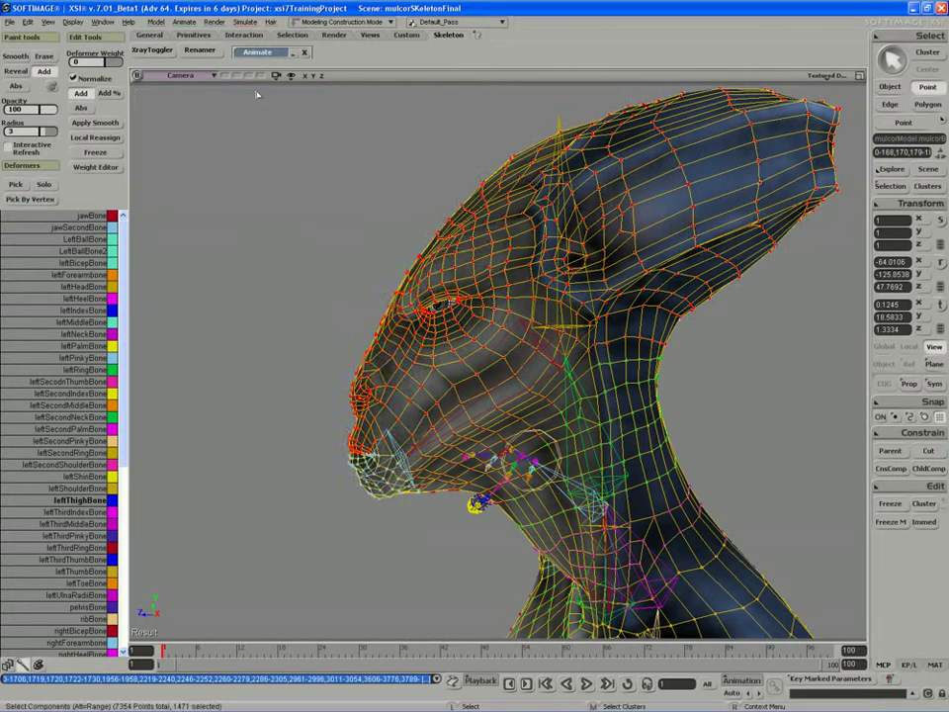
Rotate the jaw bone about 13 degrees around its local Z axis and check how the mouth deforms up close.
key("space")
left_click(481, 338)
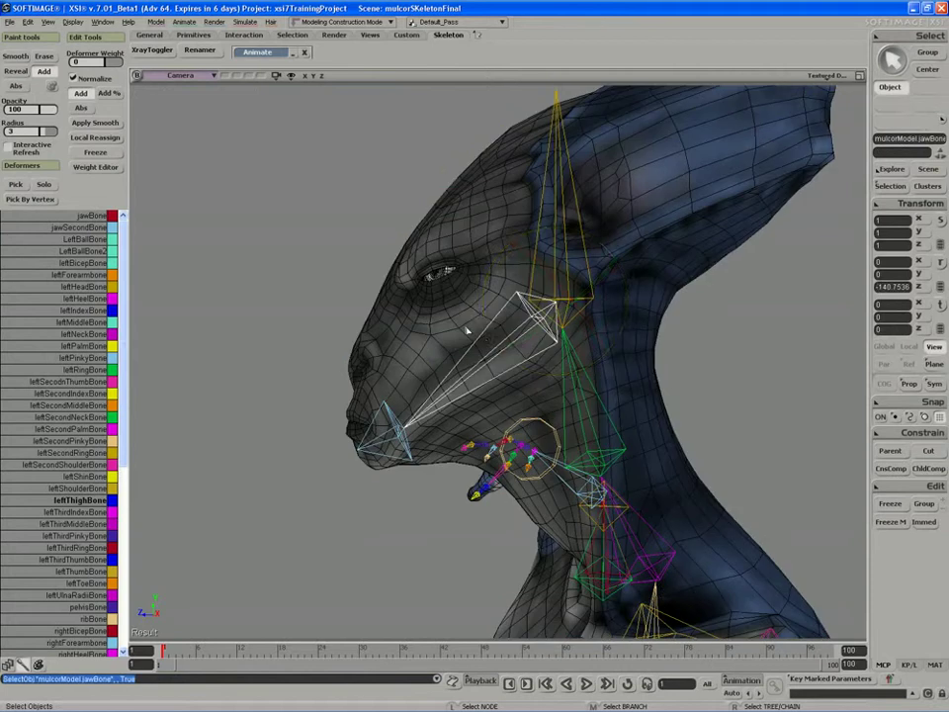
key("c")
left_click_drag(484, 310, 488, 329)
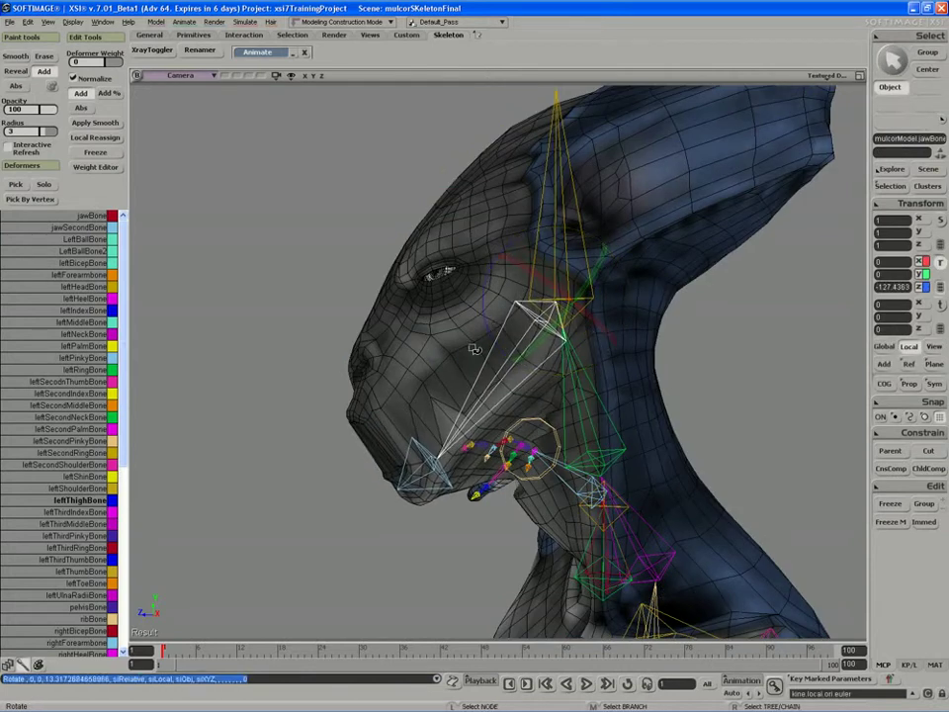
key("s")
right_click_drag(474, 351, 463, 377)
left_click_drag(462, 377, 460, 373)
middle_click_drag(459, 372, 447, 375)
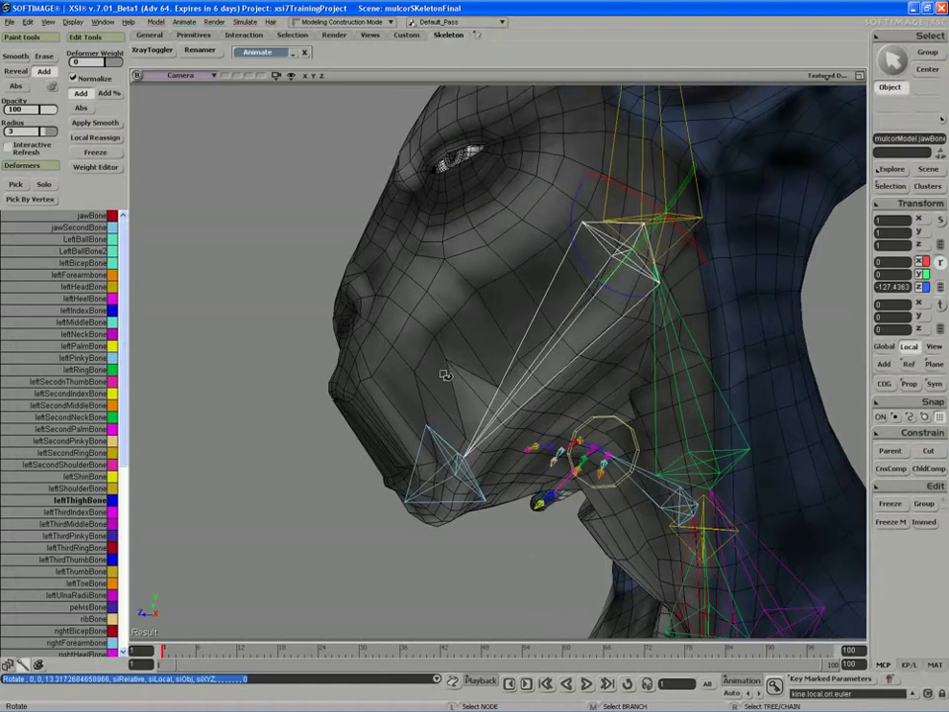
Select the body mesh and activate the Paint Weight tool on it.
key("space")
left_click(453, 345)
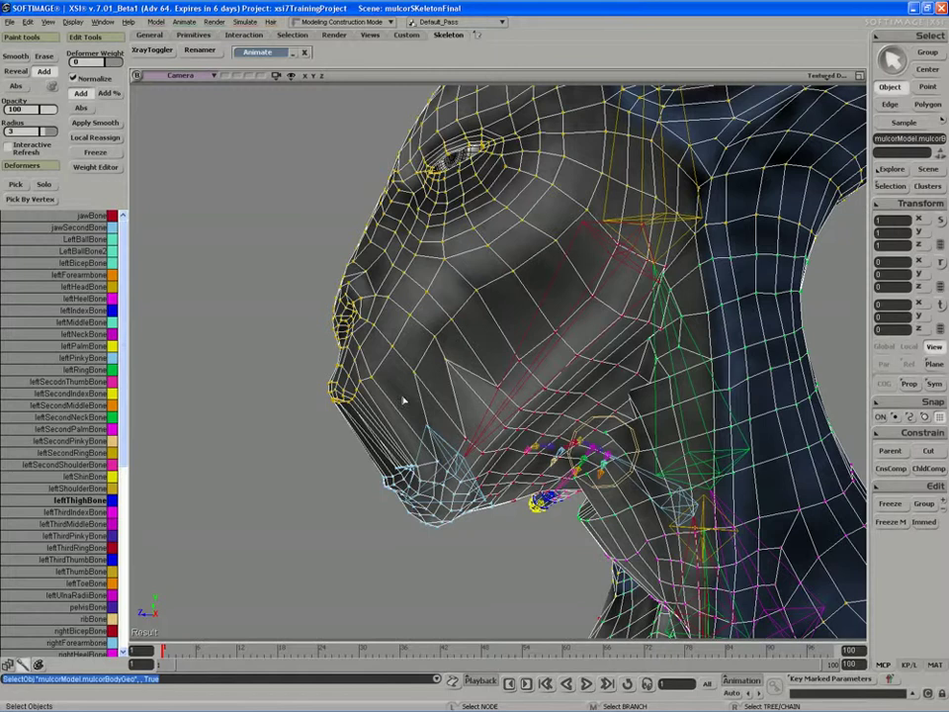
key("s")
mouse_move(403, 400)
right_mouse_down()
mouse_move(409, 384)
mouse_move(362, 375)
mouse_move(434, 379)
mouse_move(427, 372)
right_mouse_up()
key("s")
key("w")
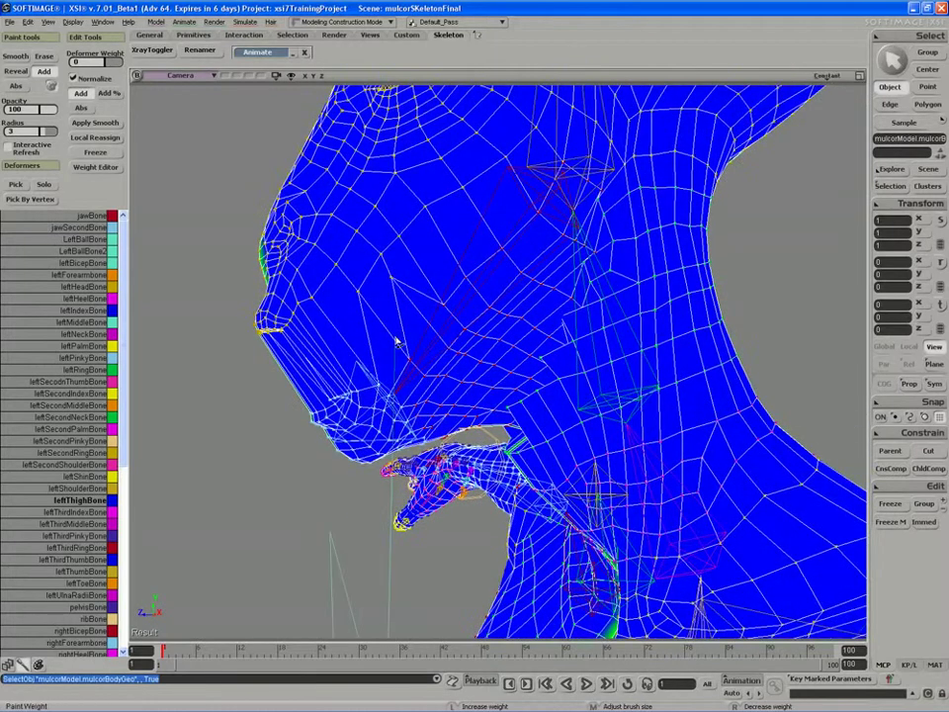
Inspect the weight colours on the head, arms and torso from several angles with the Paint Weight display.
scroll(398, 336, "down", 5)
key("s")
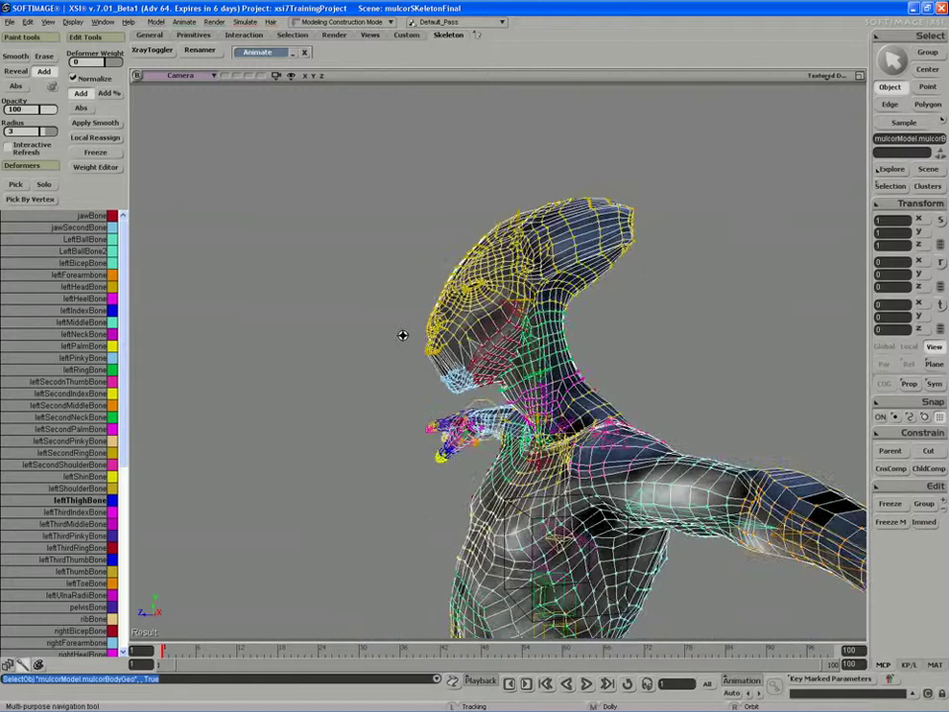
mouse_move(402, 335)
right_mouse_down()
mouse_move(443, 328)
mouse_move(387, 332)
right_mouse_up()
key("w")
key("s")
key("w")
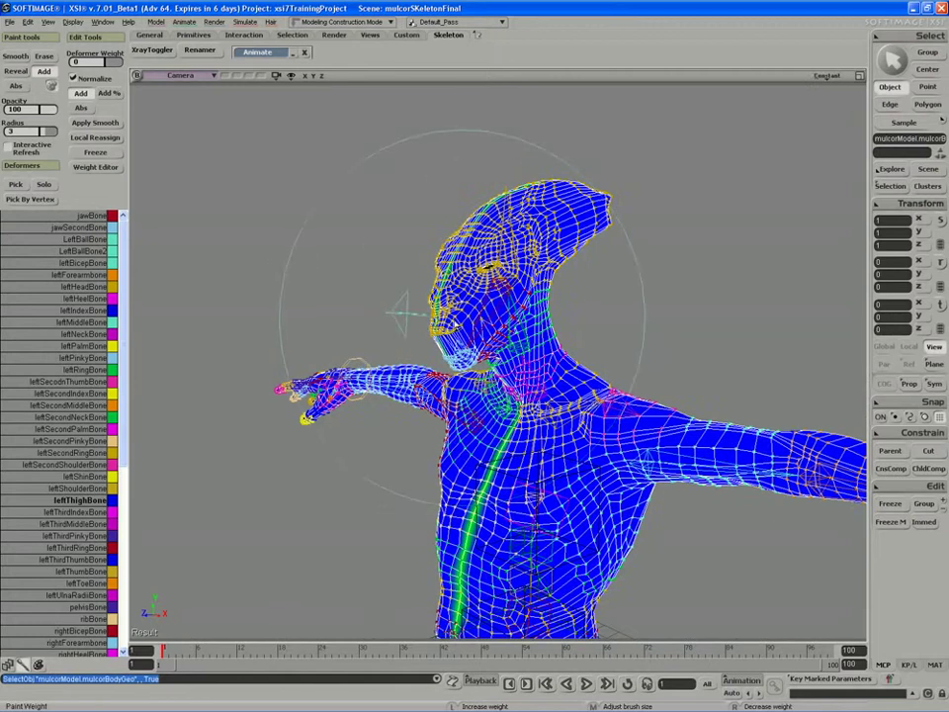
key("s")
mouse_move(461, 314)
right_mouse_down()
mouse_move(502, 299)
mouse_move(364, 299)
right_mouse_up()
key("w")
key("s")
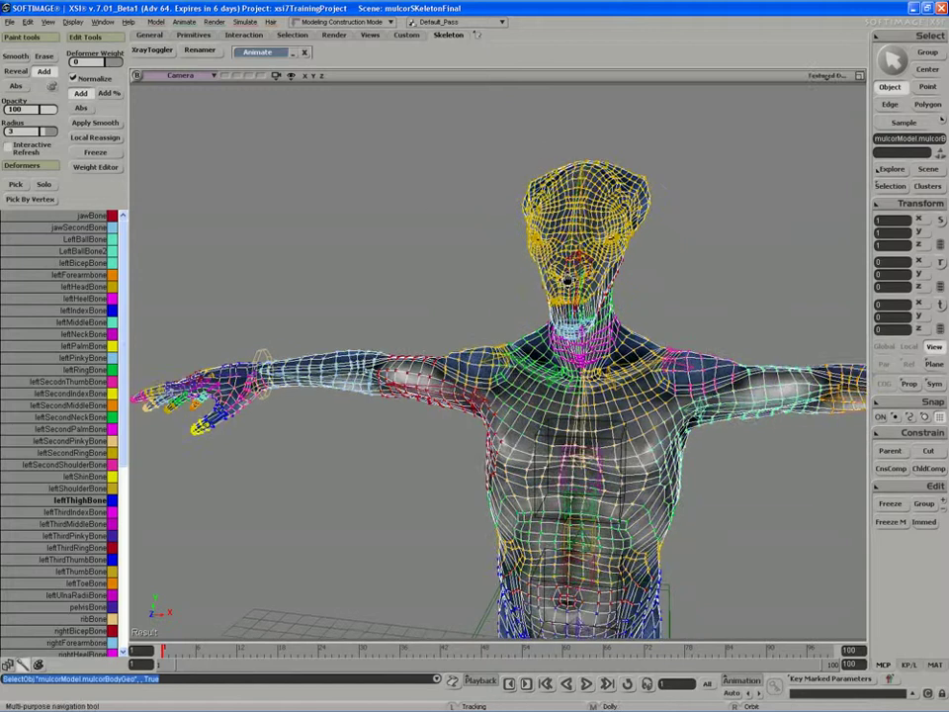
Open the body mesh's property tree and expand its EnvelopWeightCls and SymmetryMapCls clusters.
key("w")
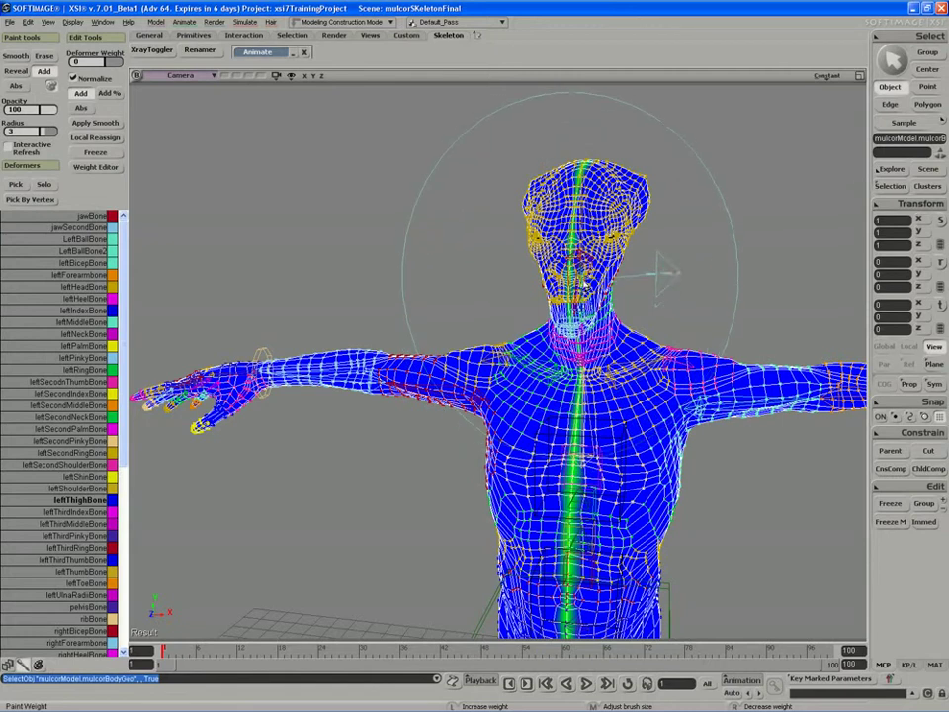
key("space")
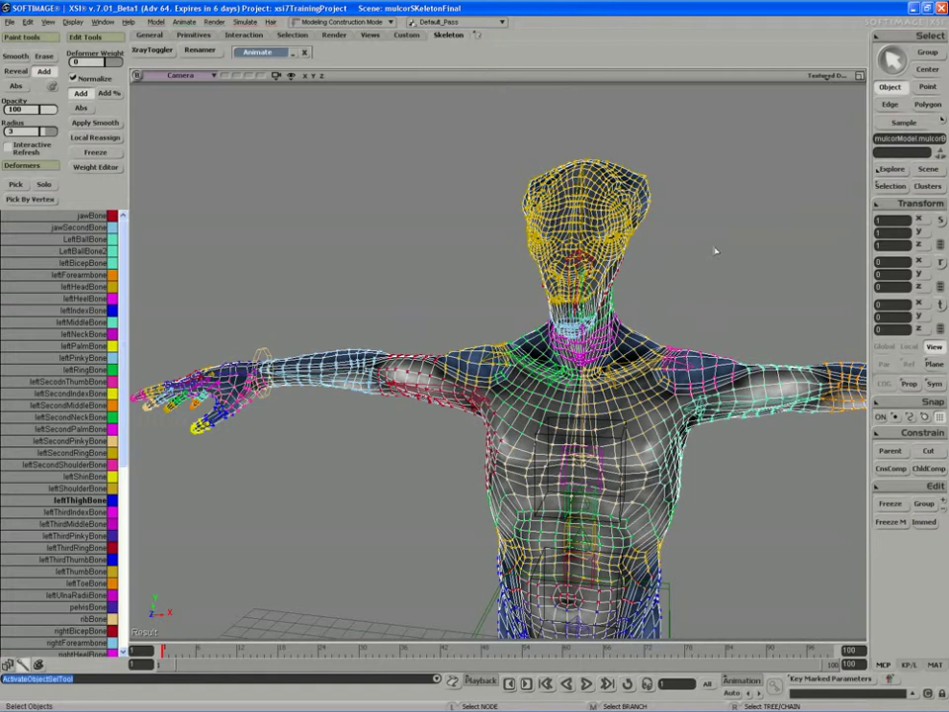
left_click(900, 186)
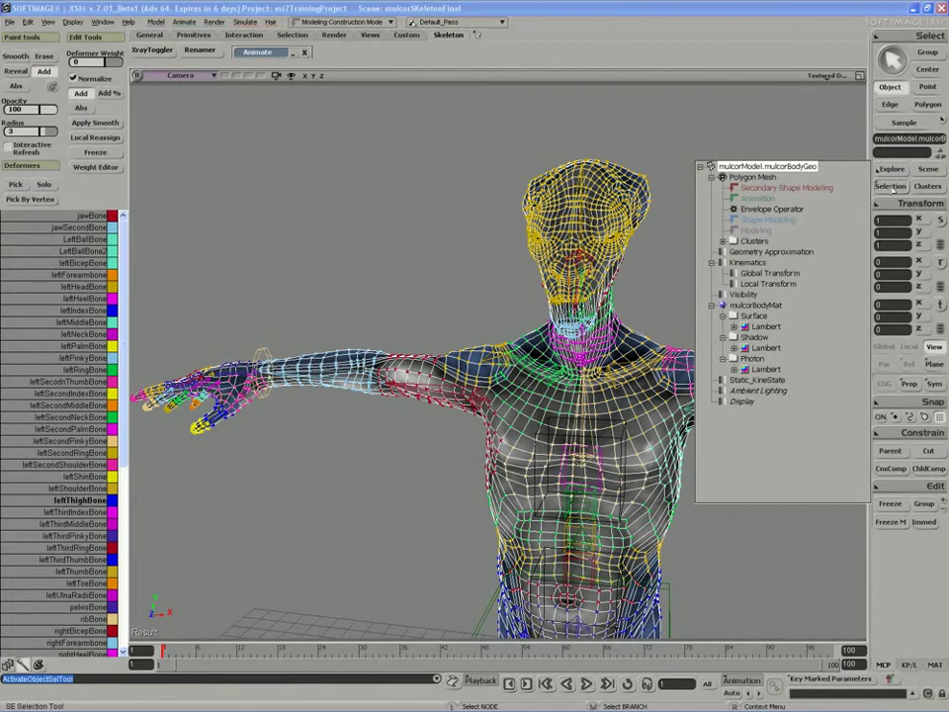
left_click(671, 156)
key("F3")
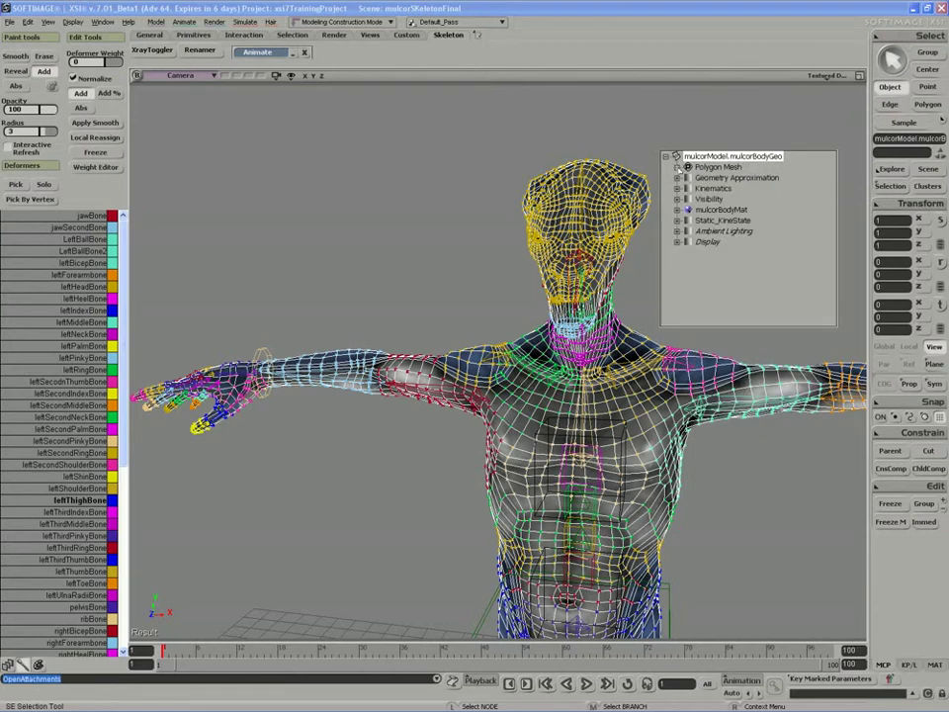
left_click(678, 168)
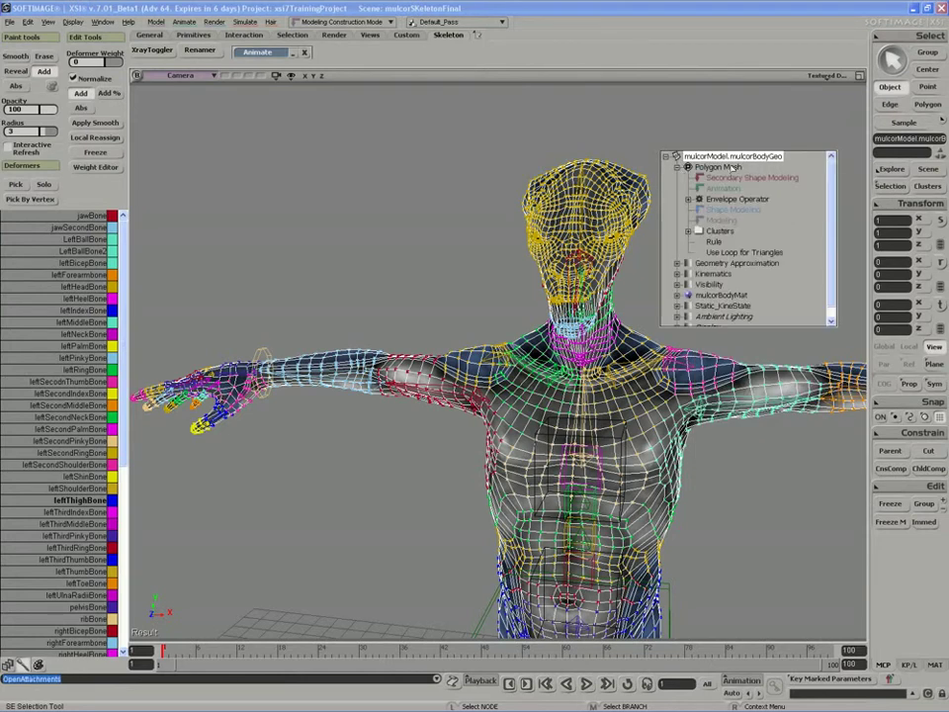
left_click(689, 232)
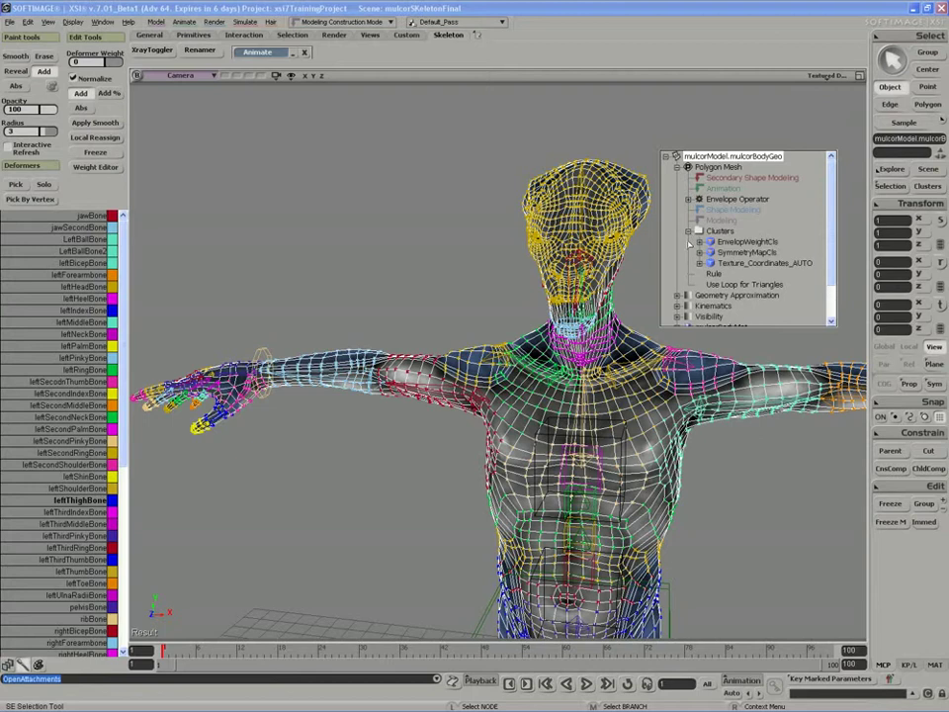
left_click(699, 241)
left_click(699, 305)
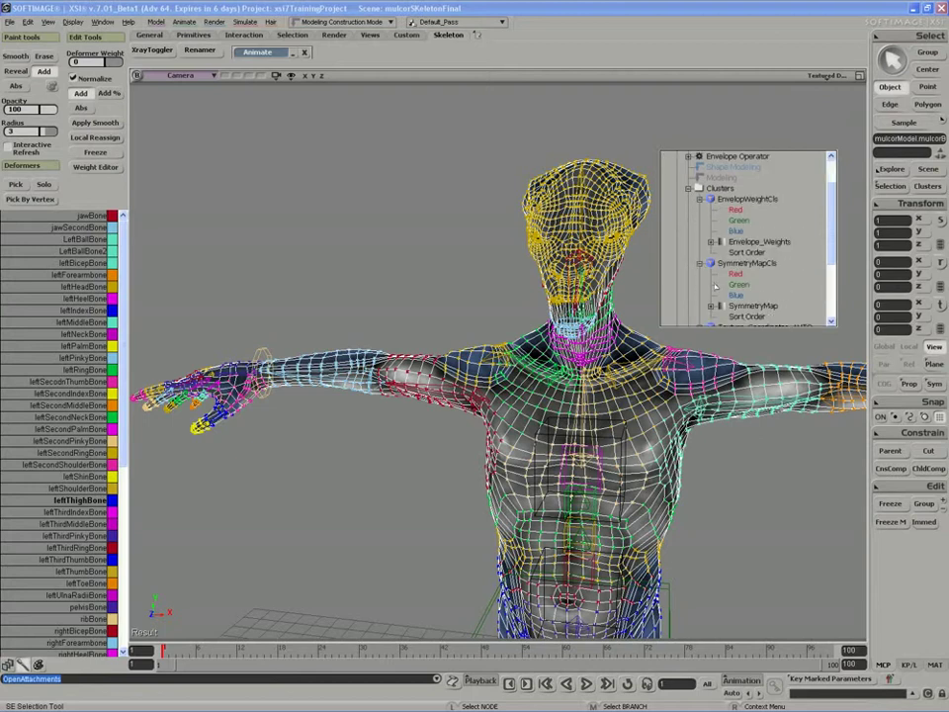
scroll(684, 263, "down", 1)
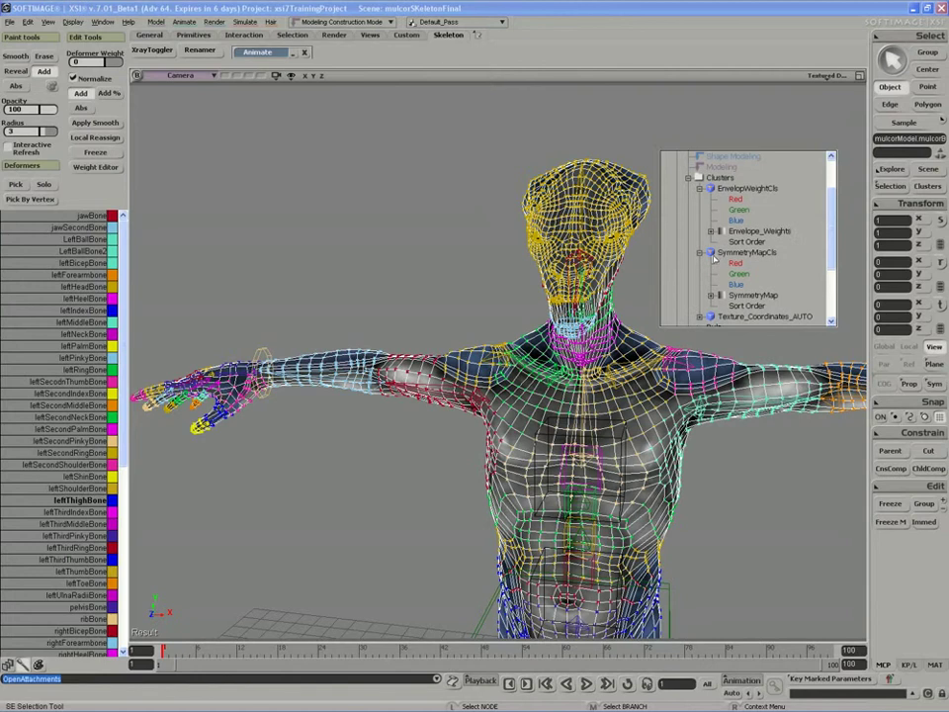
Compare the Envelope_Weights and SymmetryMap properties on the body, leaving Envelope_Weights selected for painting.
left_click(758, 230)
key("w")
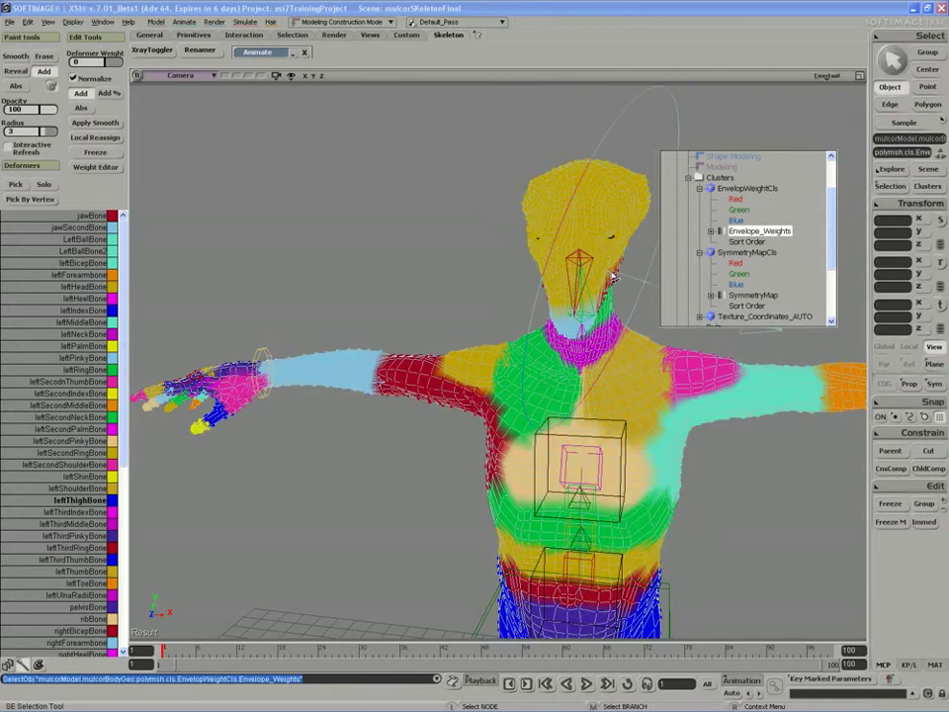
left_click(753, 295)
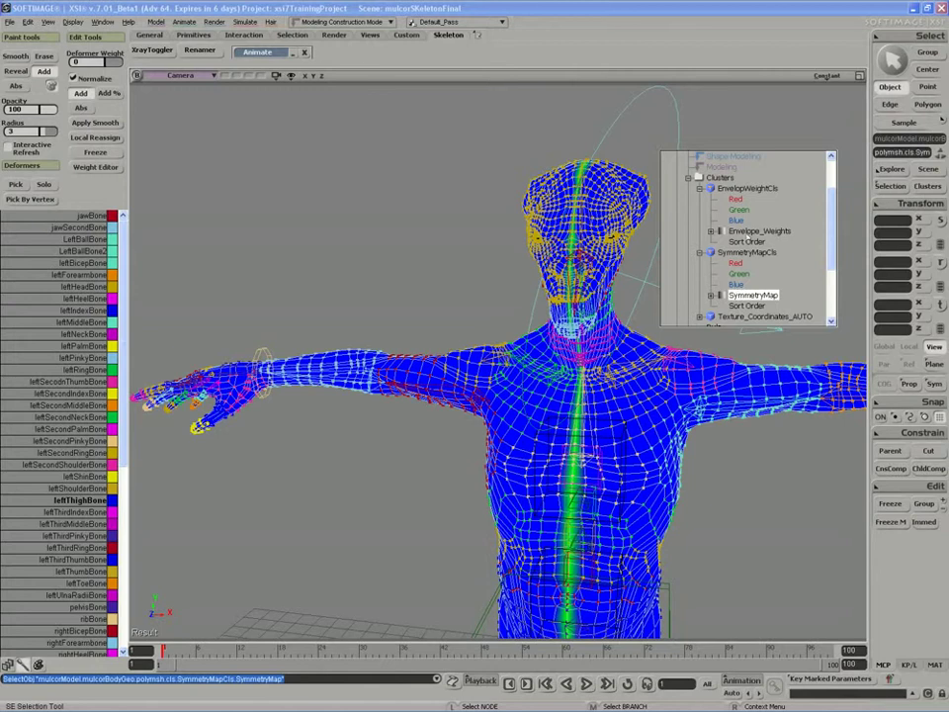
left_click(742, 253)
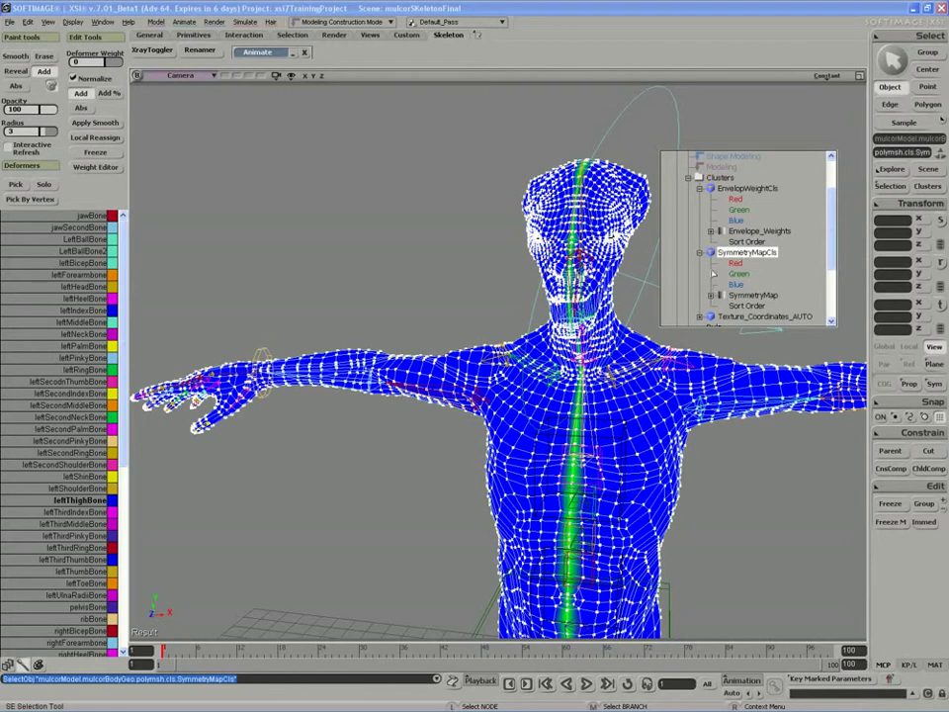
left_click(751, 232)
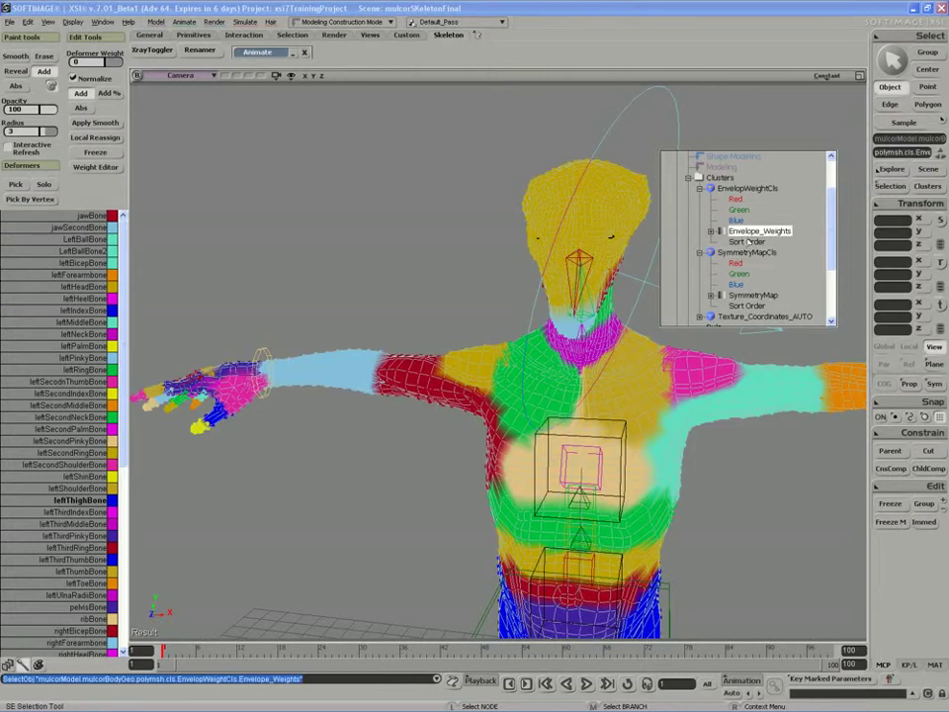
left_click(487, 234)
Reduce the Paint Weight brush radius to 0.06 for work on the side of the jaw.
key("s")
mouse_move(515, 341)
right_mouse_down()
mouse_move(515, 325)
mouse_move(502, 343)
right_mouse_up()
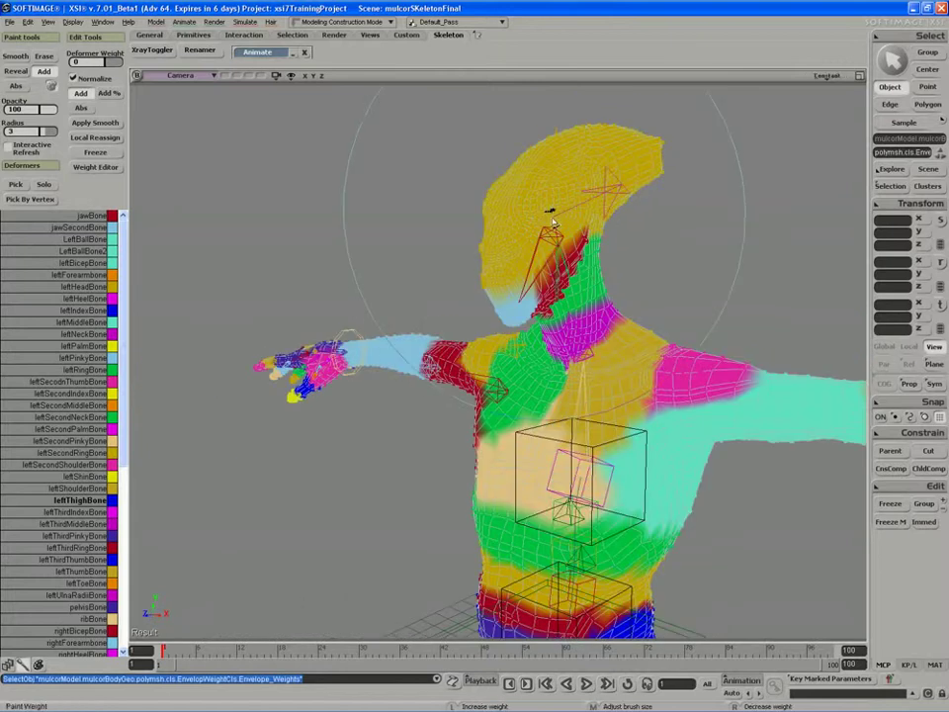
key("s")
left_click_drag(553, 211, 556, 240)
middle_click_drag(555, 240, 498, 296)
left_click_drag(498, 297, 502, 312)
middle_click_drag(502, 312, 428, 354)
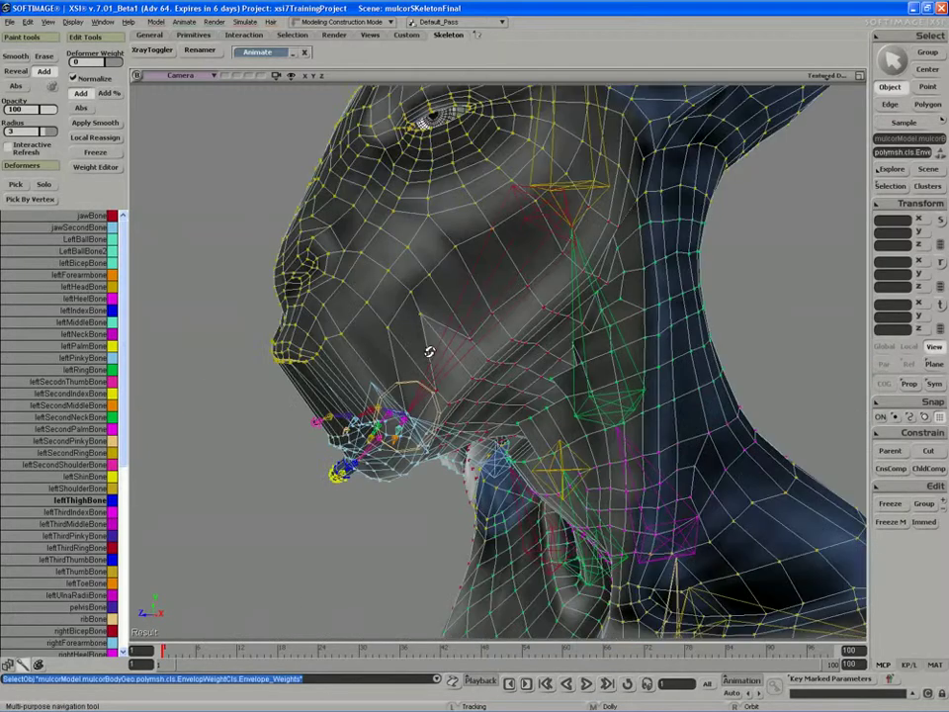
right_click_drag(428, 354, 412, 342)
key("s")
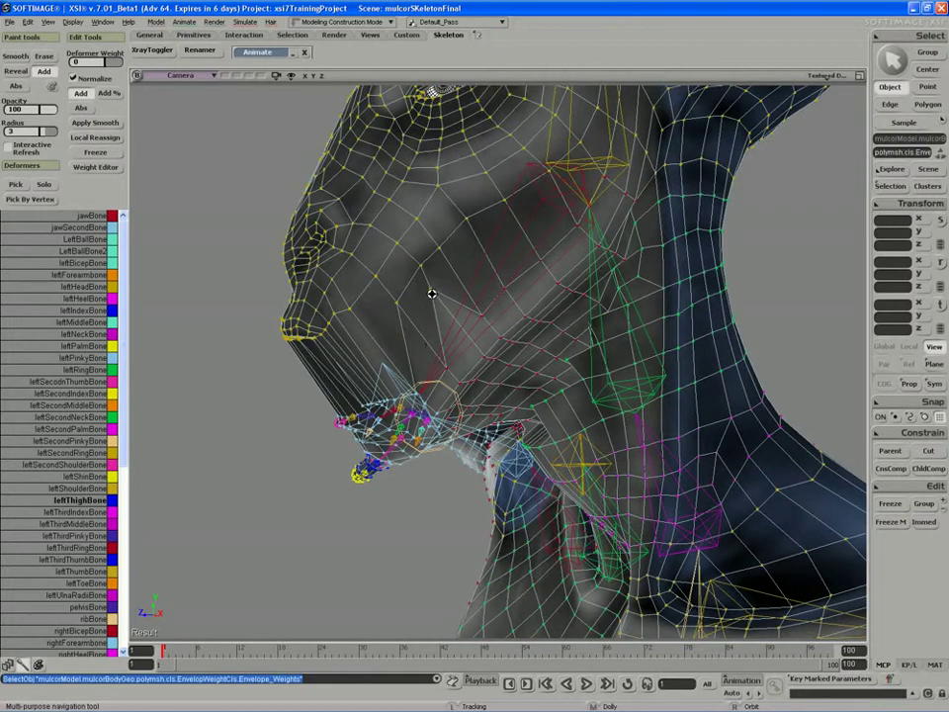
key("w")
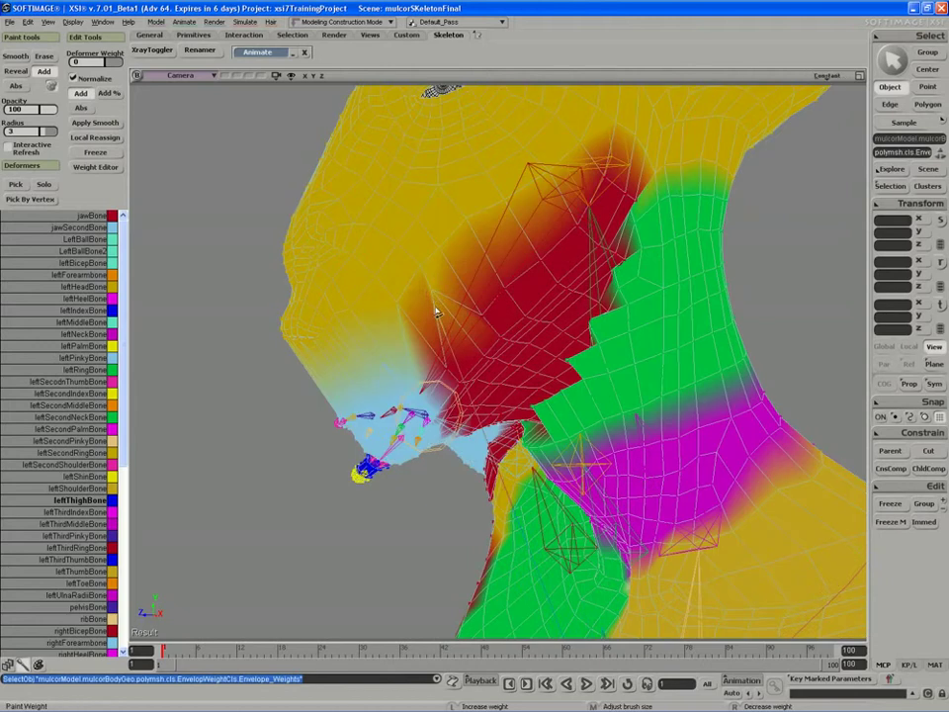
scroll(434, 312, "up", 3)
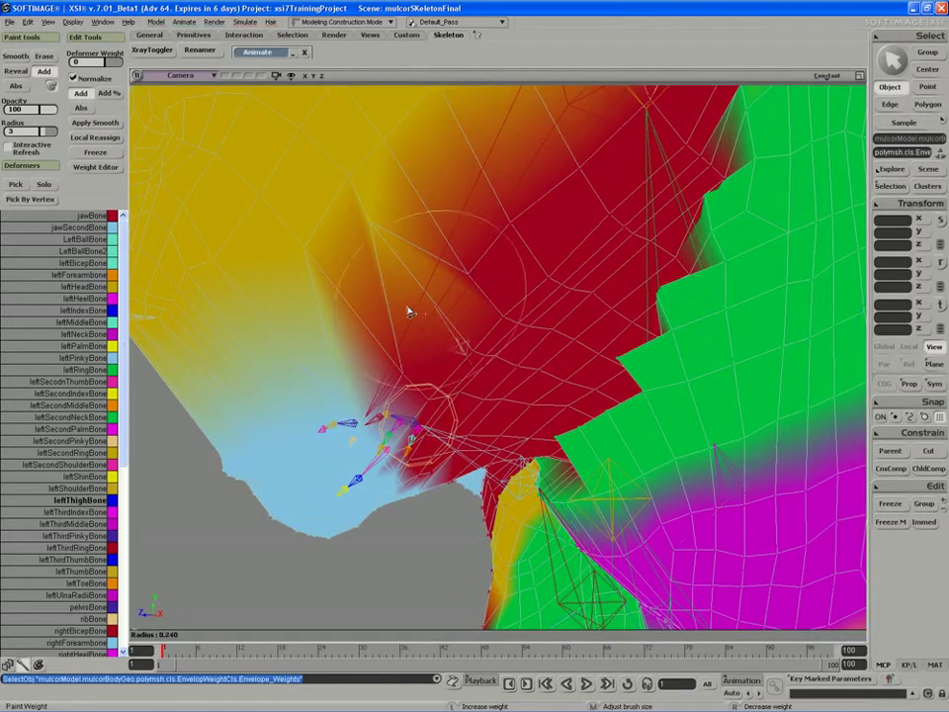
key("s")
scroll(444, 309, "down", 5)
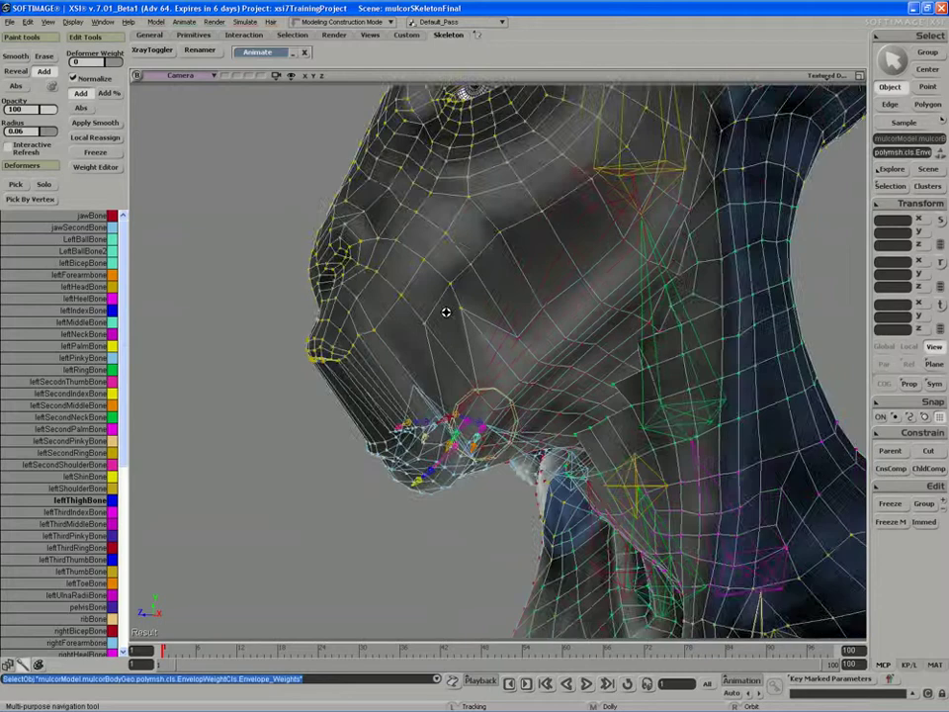
key("w")
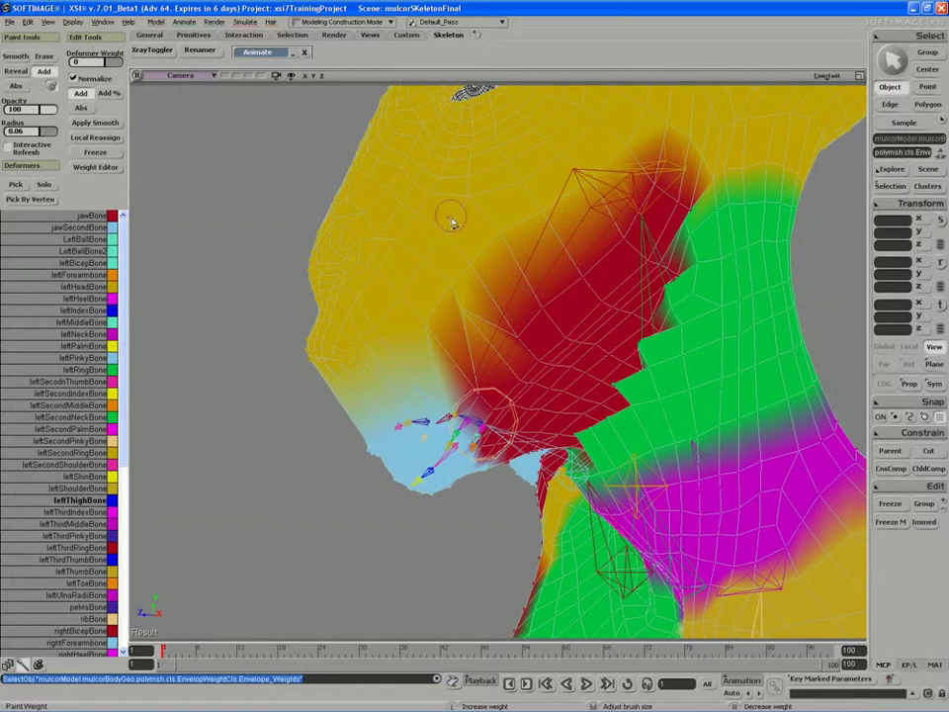
Pick jawBone as the deformer and paint the stray cheek vertex into it with a 0.05 brush radius.
key("d")
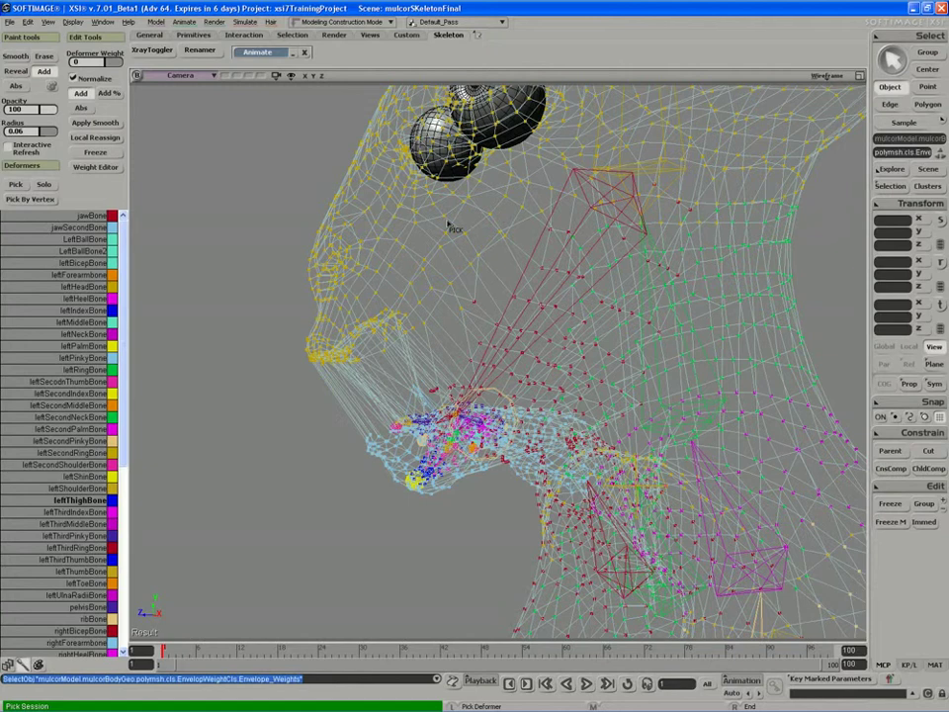
left_click(522, 290)
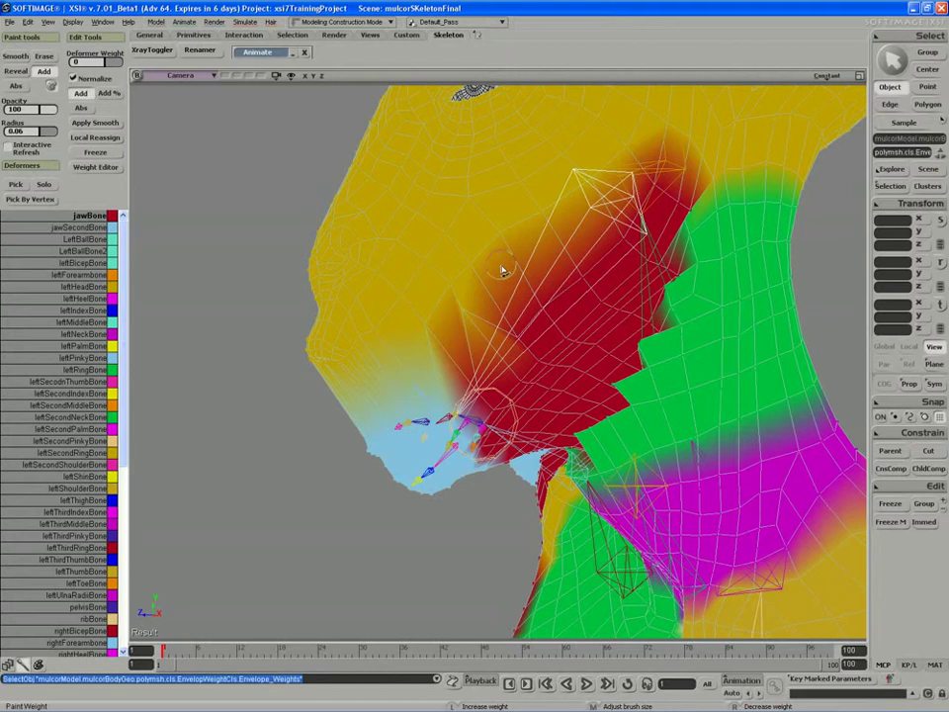
middle_click_drag(465, 320, 468, 331)
left_click_drag(462, 314, 466, 313)
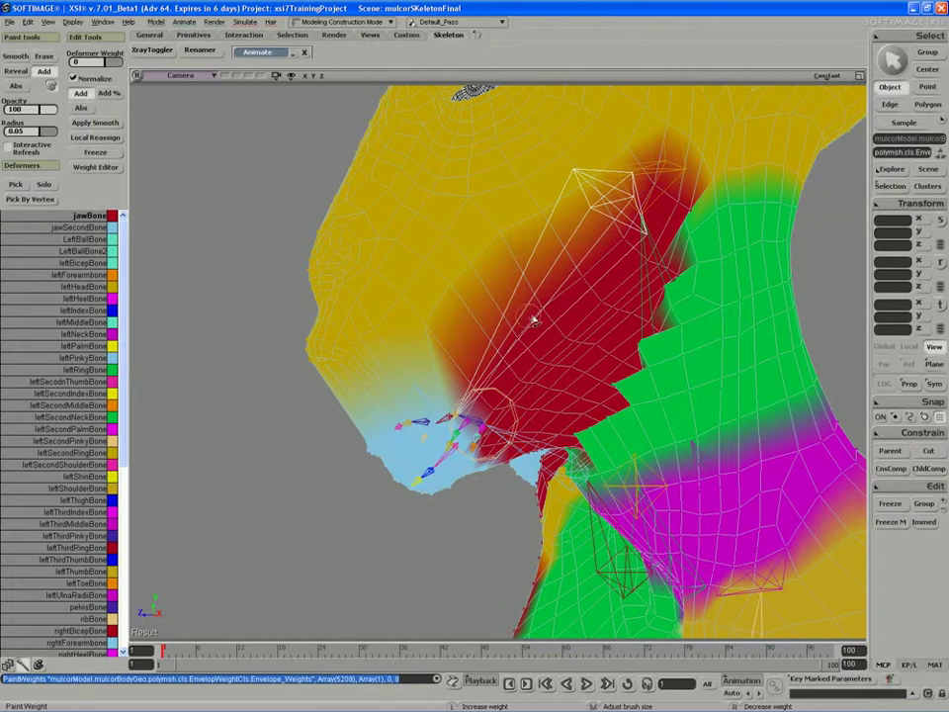
Set the paint brush to Add mode with an opacity of 10.
left_click(15, 87)
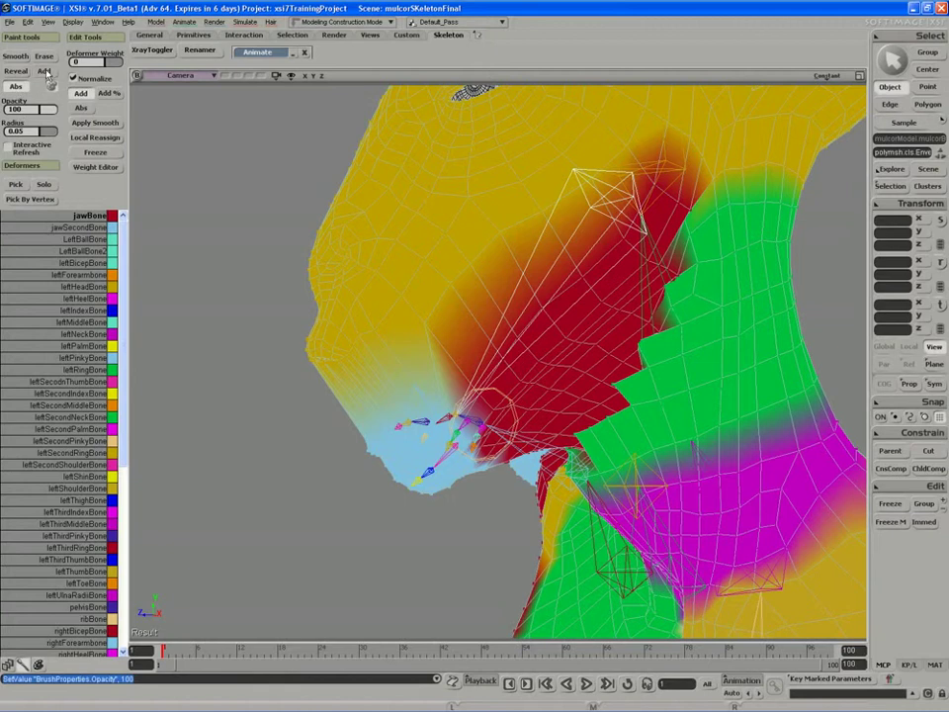
left_click(44, 73)
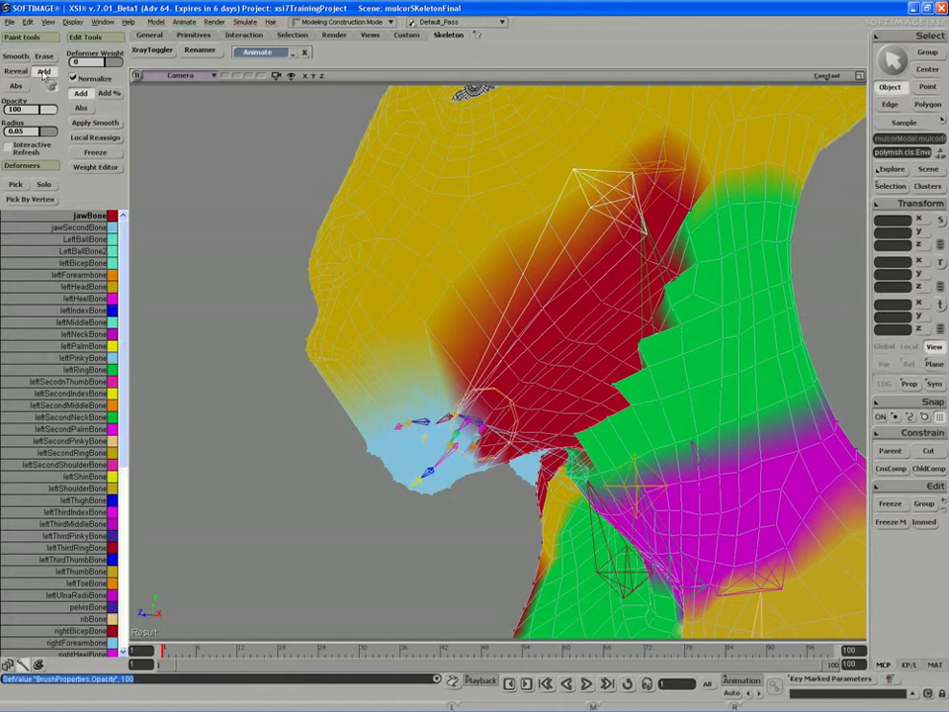
left_click(20, 111)
type("10")
key("Return")
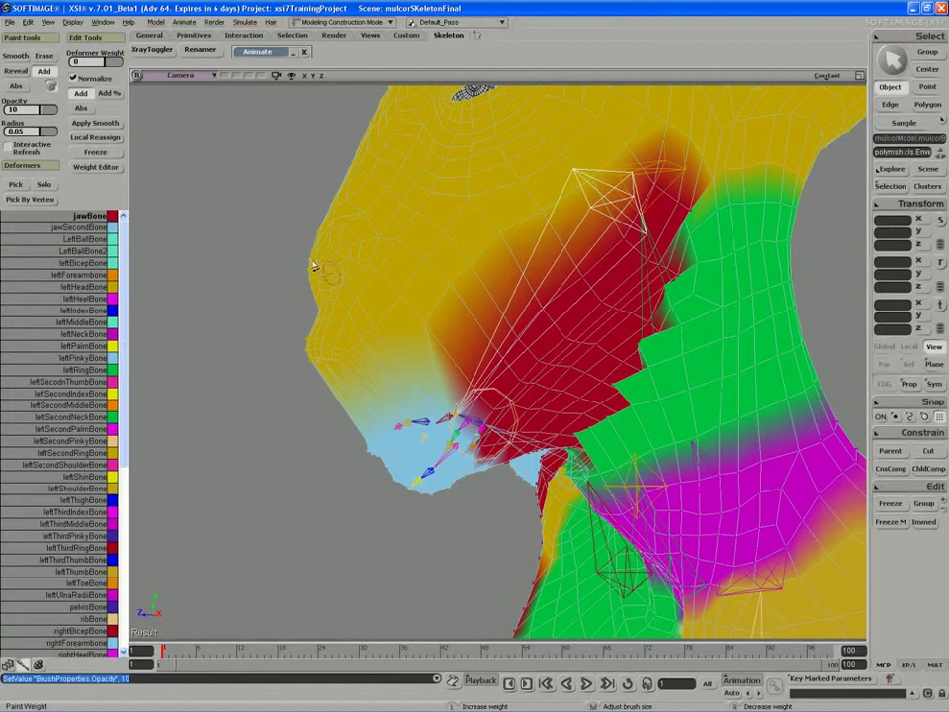
Paint a light jawBone stroke along the cheek's weight border at 10 opacity.
key("s")
mouse_move(418, 358)
right_mouse_down()
mouse_move(422, 333)
mouse_move(365, 339)
right_mouse_up()
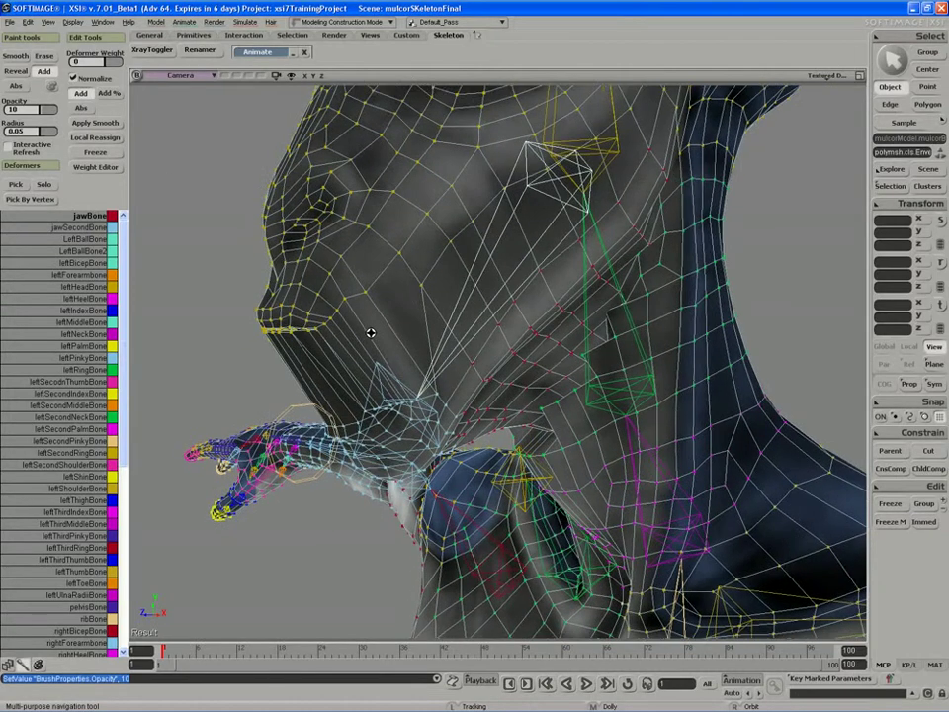
key("w")
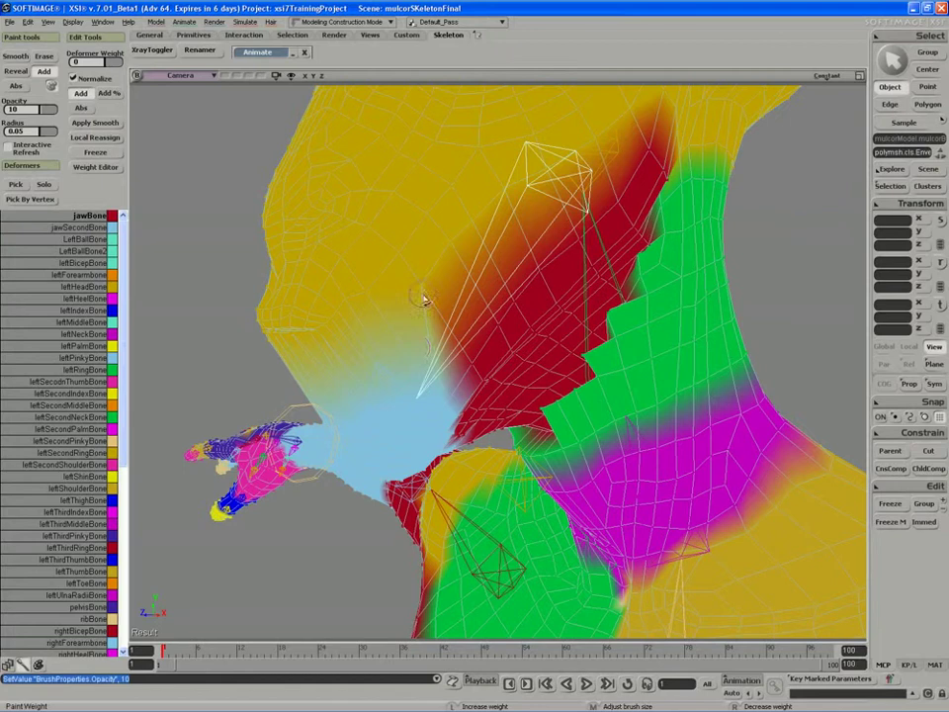
left_click_drag(449, 261, 454, 254)
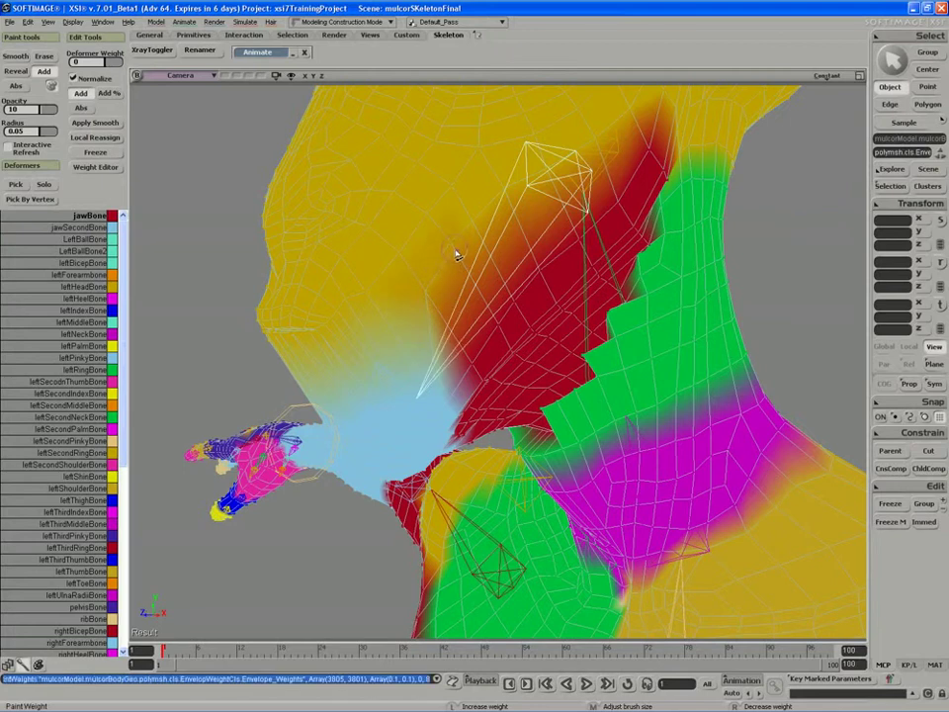
Switch the brush to Abs mode at 100 opacity and extend the jawBone weights across the cheek.
left_click(14, 86)
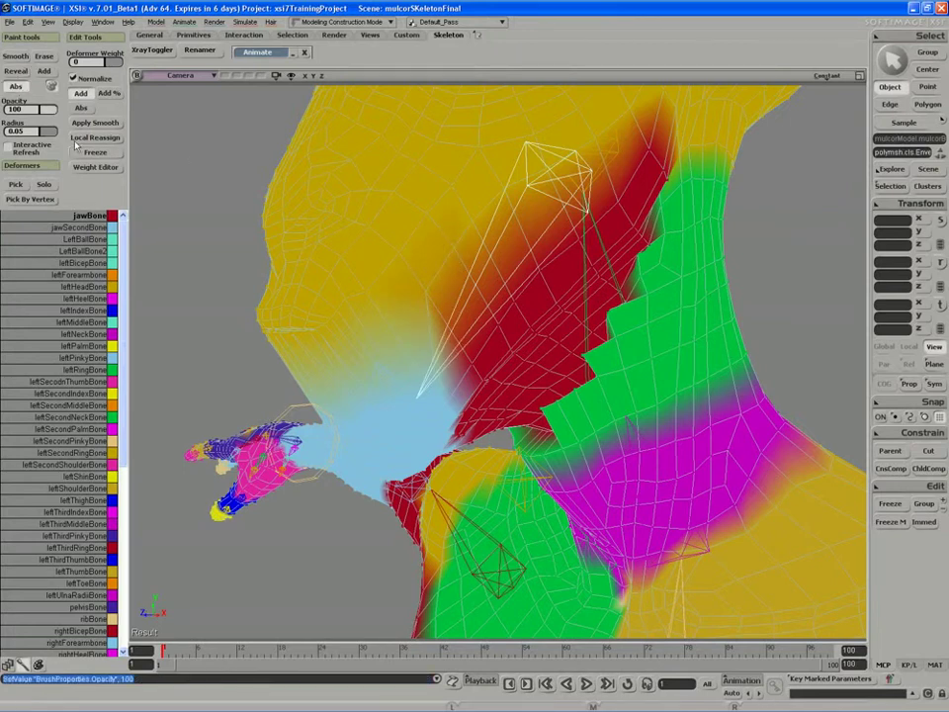
left_click_drag(421, 315, 476, 224)
key("s")
right_click_drag(504, 243, 409, 269)
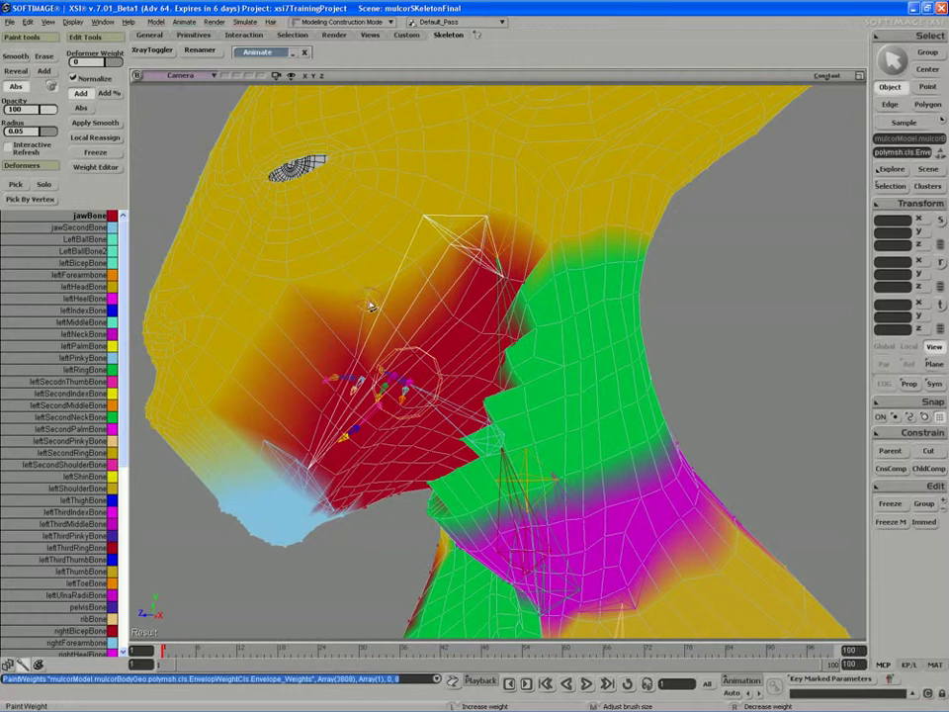
left_click_drag(371, 305, 379, 322)
key("s")
mouse_move(382, 326)
right_mouse_down()
mouse_move(367, 326)
mouse_move(374, 321)
right_mouse_up()
left_click_drag(313, 355, 344, 322)
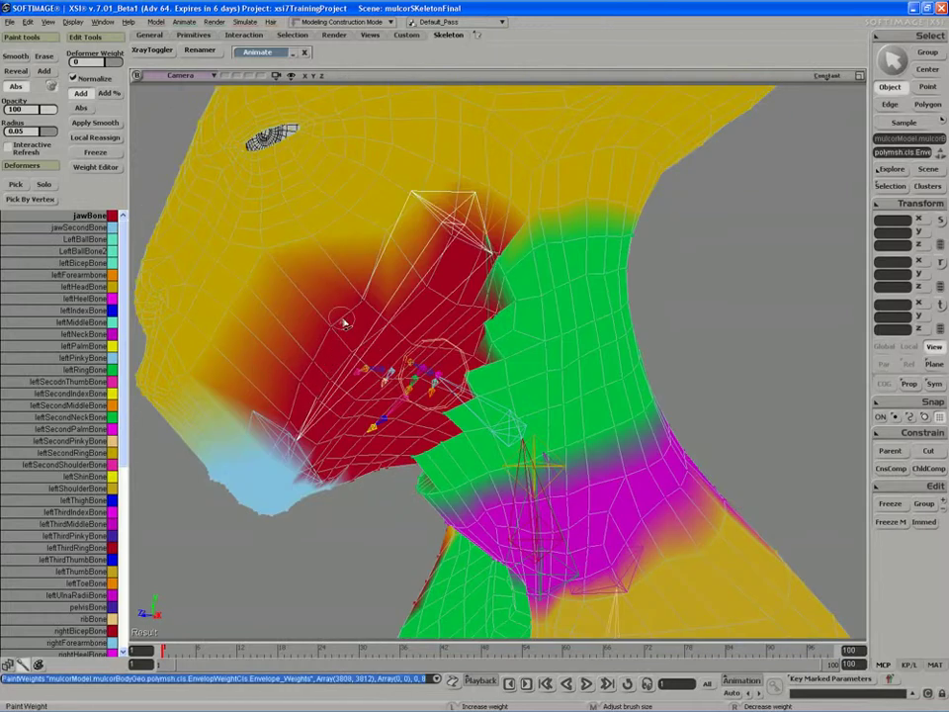
Pick jawSecondBone as the deformer for painting the mouth area.
key("s")
mouse_move(344, 322)
right_mouse_down()
mouse_move(336, 314)
mouse_move(382, 282)
mouse_move(328, 340)
mouse_move(261, 369)
right_mouse_up()
key("w")
key("d")
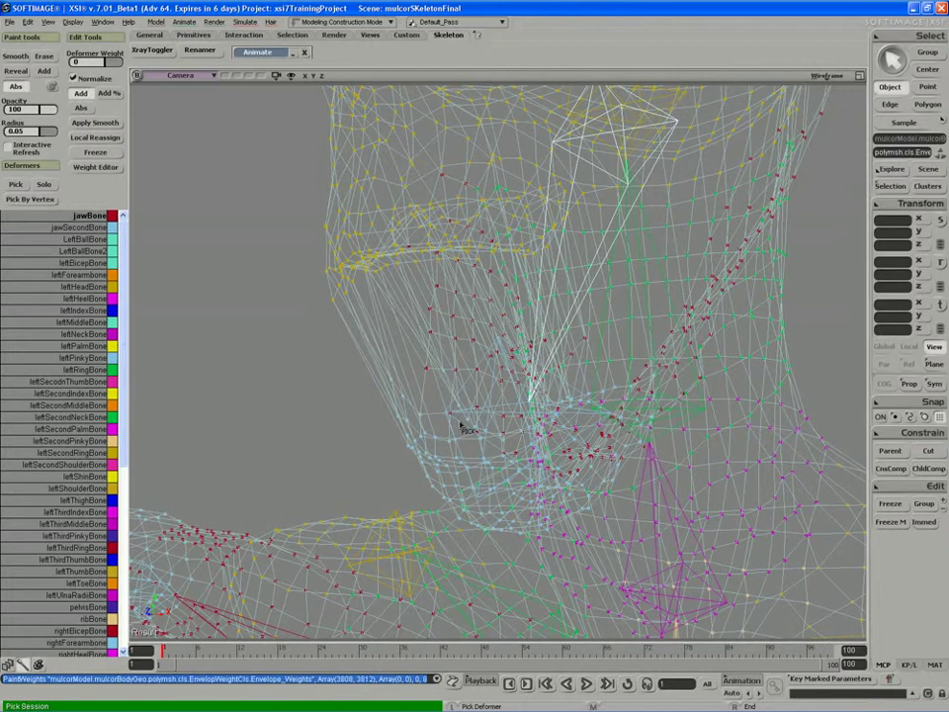
left_click(461, 424)
Reduce the brush radius to 0.014 and paint jawSecondBone weight onto the vertices at the mouth corner.
key("s")
mouse_move(474, 382)
right_mouse_down()
mouse_move(467, 393)
mouse_move(504, 384)
mouse_move(471, 388)
mouse_move(461, 424)
right_mouse_up()
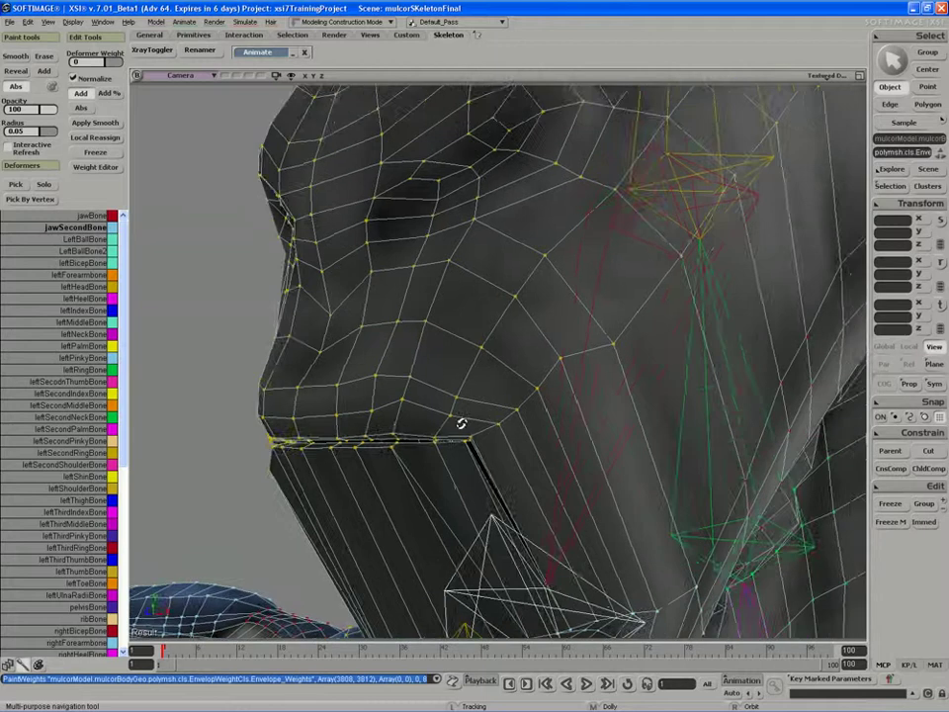
middle_click_drag(462, 423, 435, 444)
left_click_drag(427, 485, 424, 417)
middle_click_drag(412, 325, 392, 324)
left_click_drag(454, 313, 450, 297)
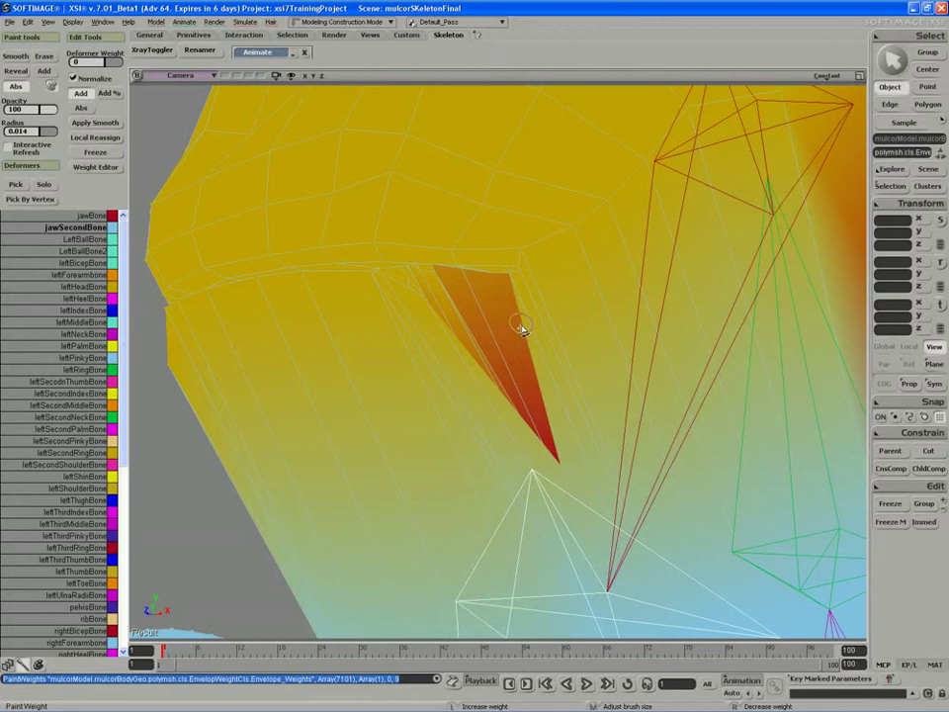
left_click_drag(510, 278, 511, 276)
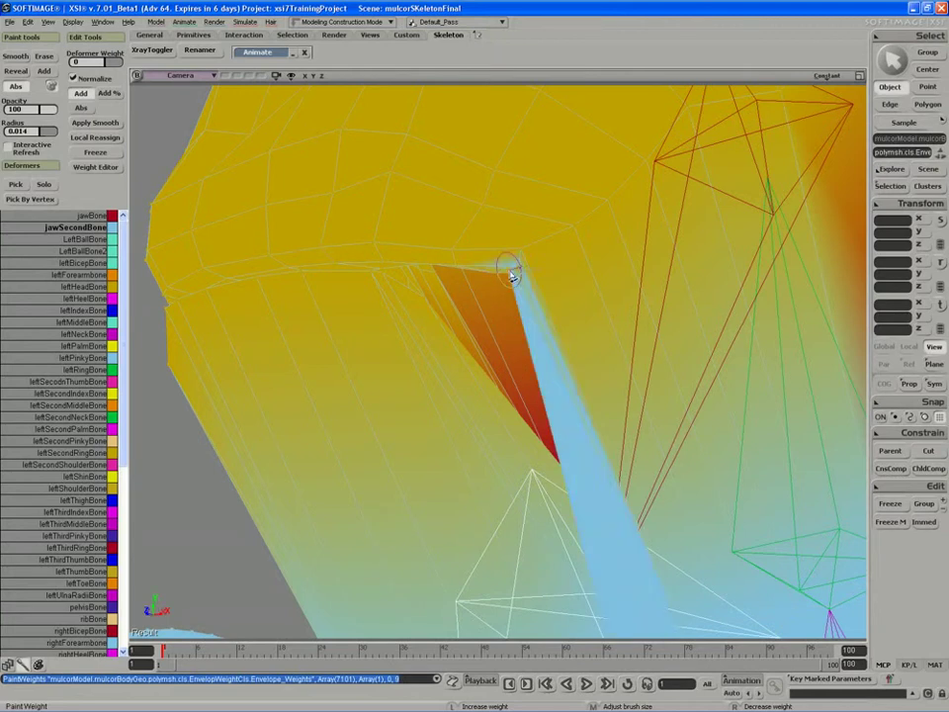
Undo the last jawSecondBone stroke and repaint the weight onto the lower lip vertices next to the mouth corner.
key("ctrl+z")
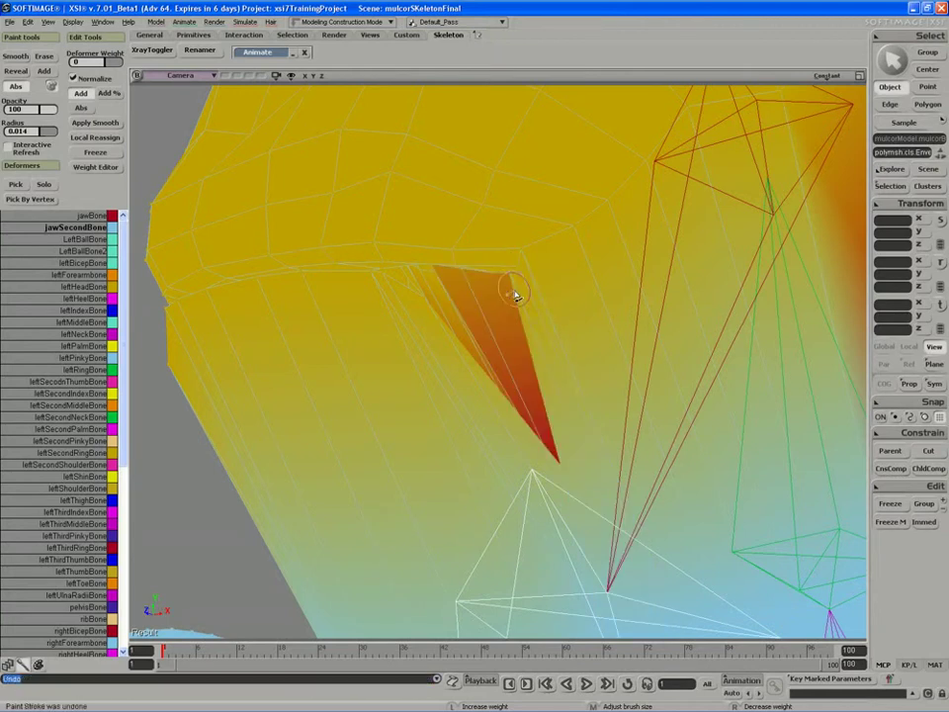
left_click_drag(512, 286, 514, 288)
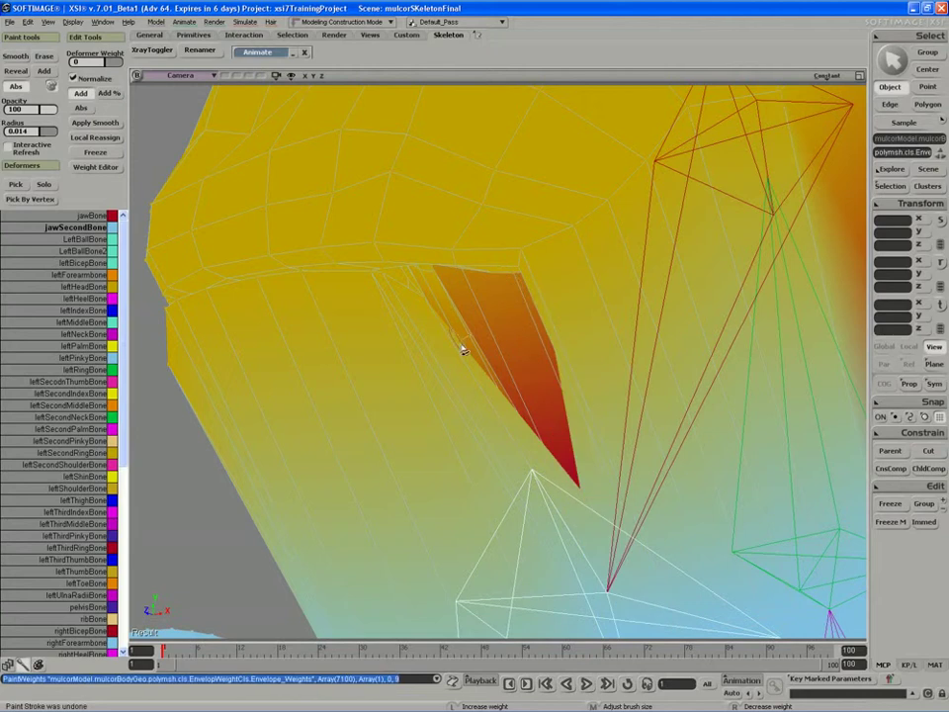
key("s")
right_click_drag(415, 328, 417, 330)
middle_click_drag(417, 331, 431, 332)
left_click_drag(431, 332, 377, 329)
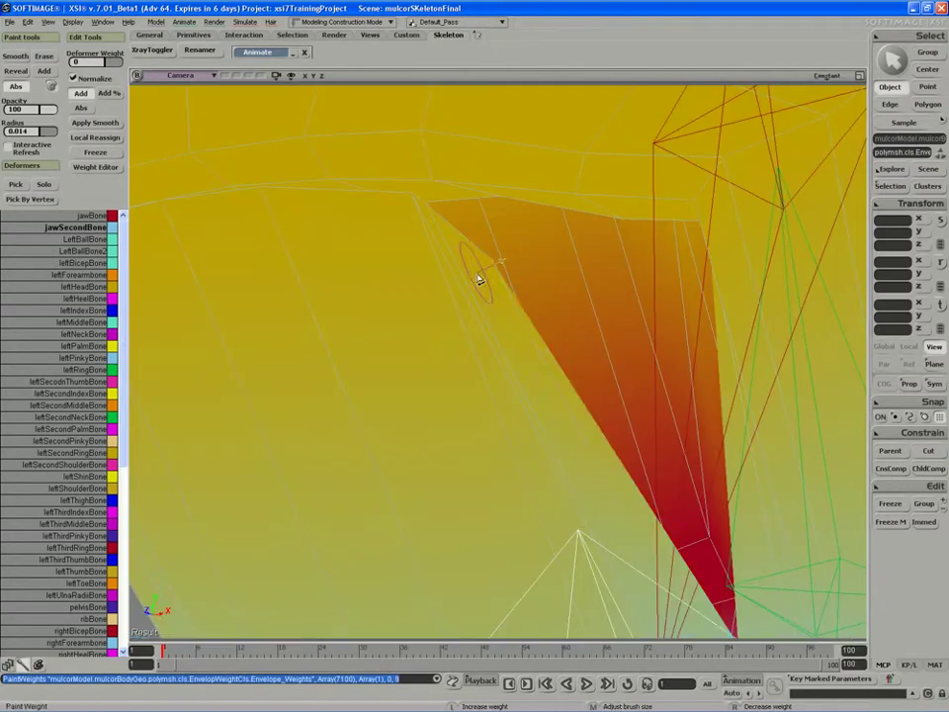
mouse_move(479, 278)
left_mouse_down()
mouse_move(487, 271)
mouse_move(473, 280)
mouse_move(443, 256)
mouse_move(424, 212)
left_mouse_up()
Continue painting jawSecondBone weight onto the lower lip vertices, one by one from the mouth corner towards the front of the lips.
key("s")
right_click_drag(402, 281, 408, 270)
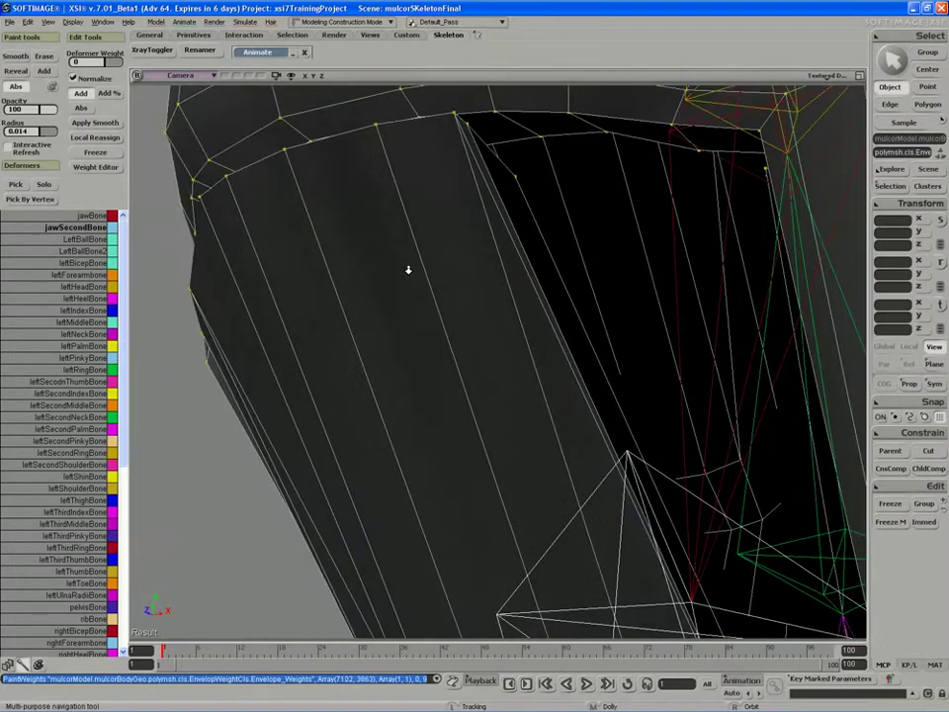
middle_click_drag(408, 270, 414, 267)
right_click_drag(413, 267, 415, 269)
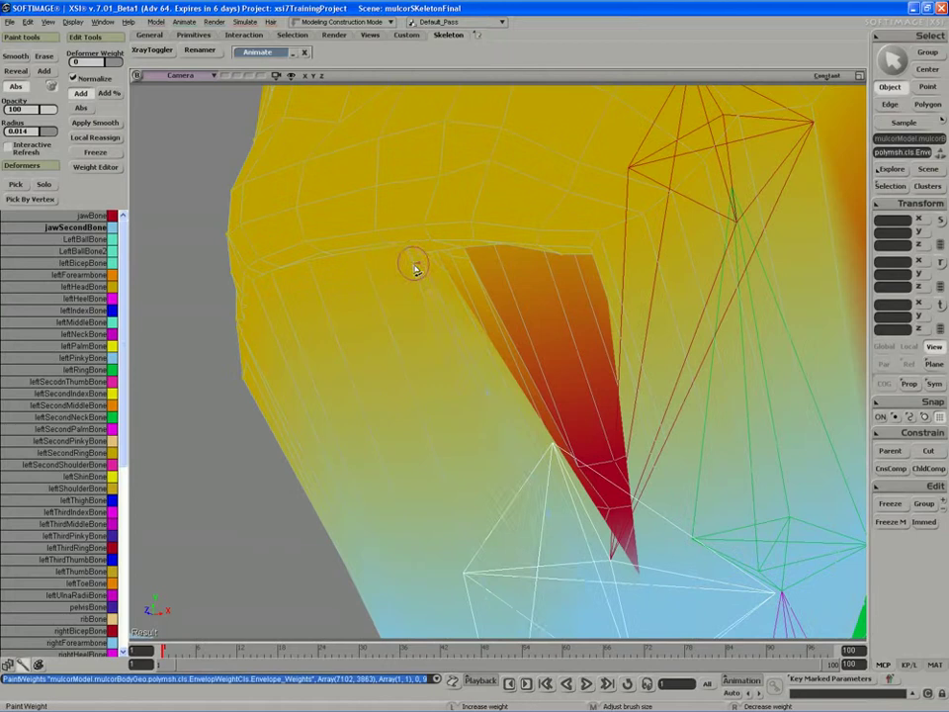
left_click(416, 263)
left_click(444, 290)
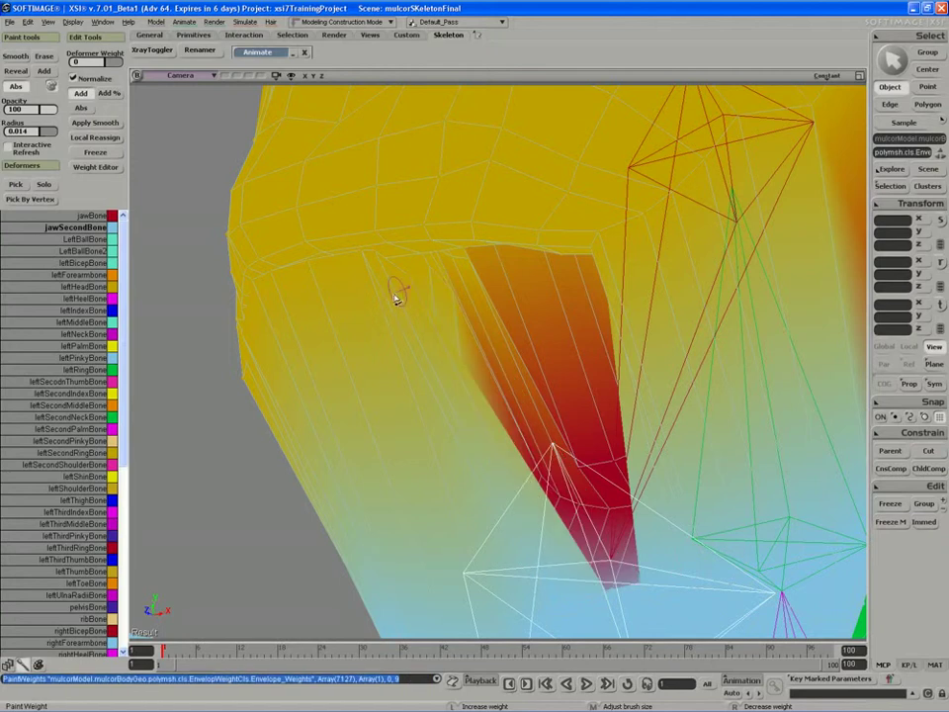
left_click(403, 289)
left_click(376, 269)
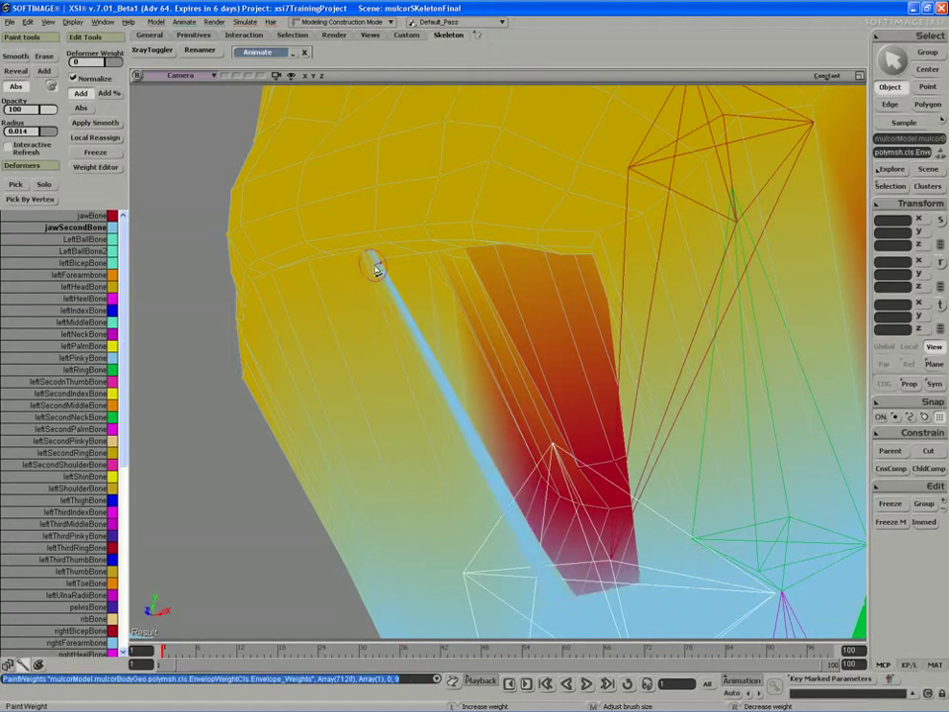
left_click(360, 271)
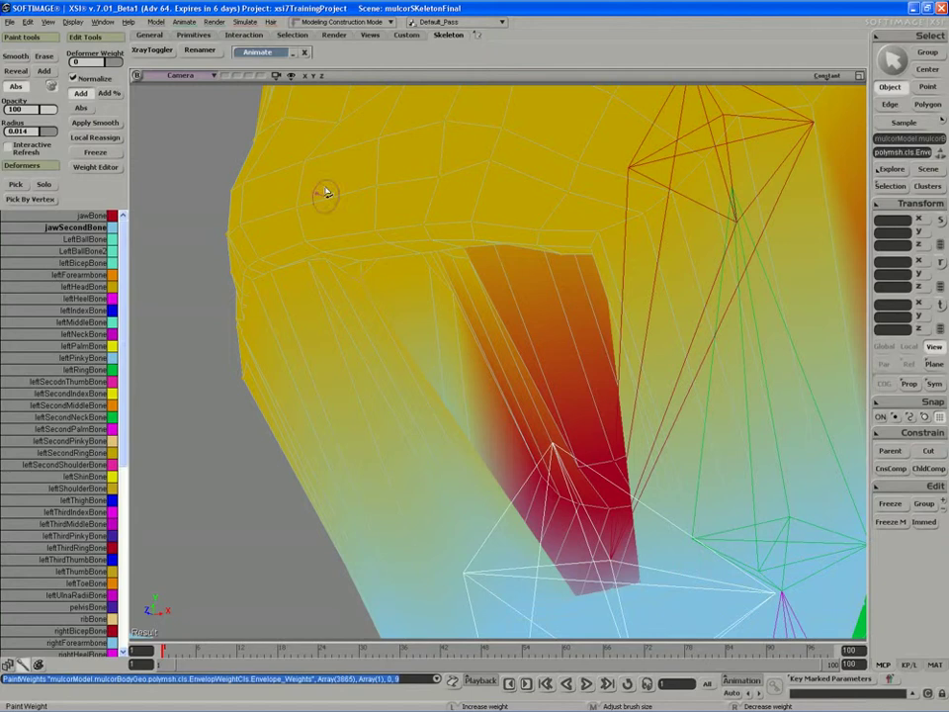
left_click(360, 290)
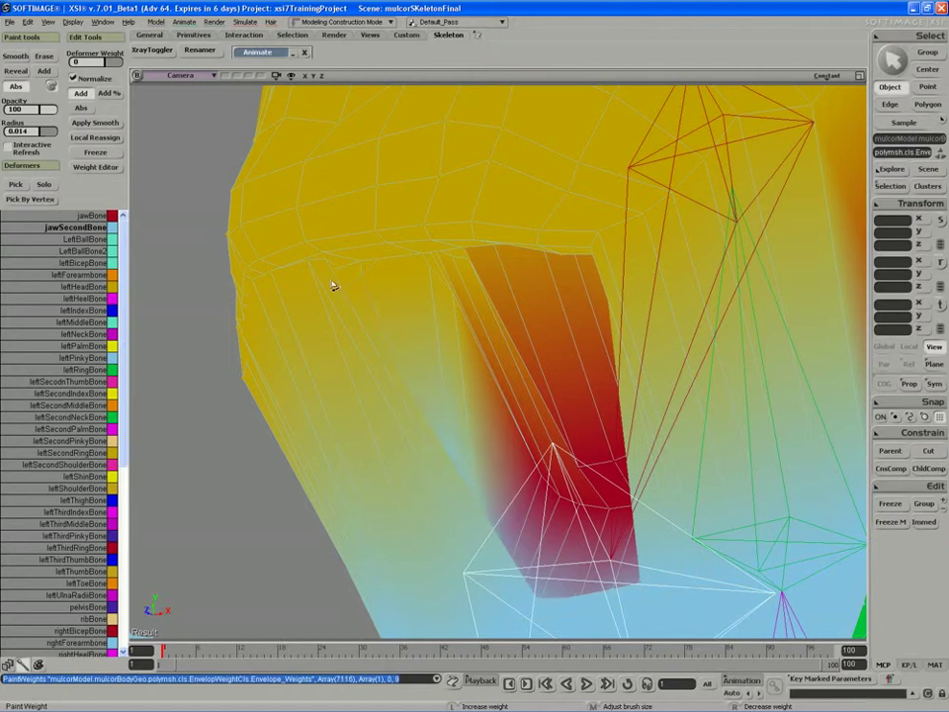
left_click(329, 269)
left_click(311, 271)
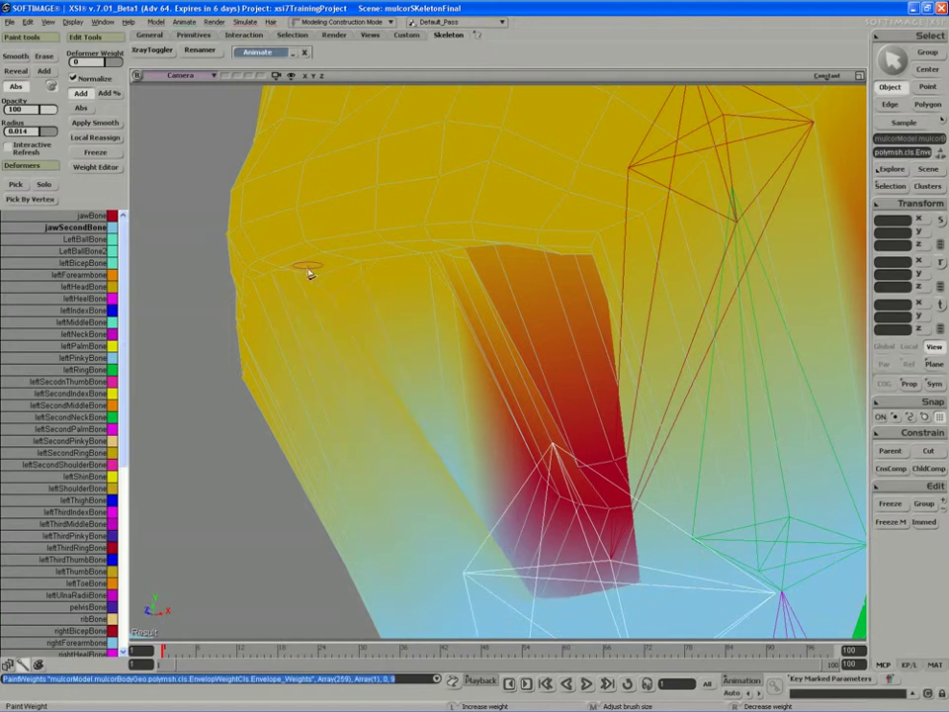
Examine the jaw and mouth deformation from the front and side, and look through the deformer list for bone names.
key("s")
mouse_move(290, 297)
middle_mouse_down()
mouse_move(387, 258)
mouse_move(383, 269)
middle_mouse_up()
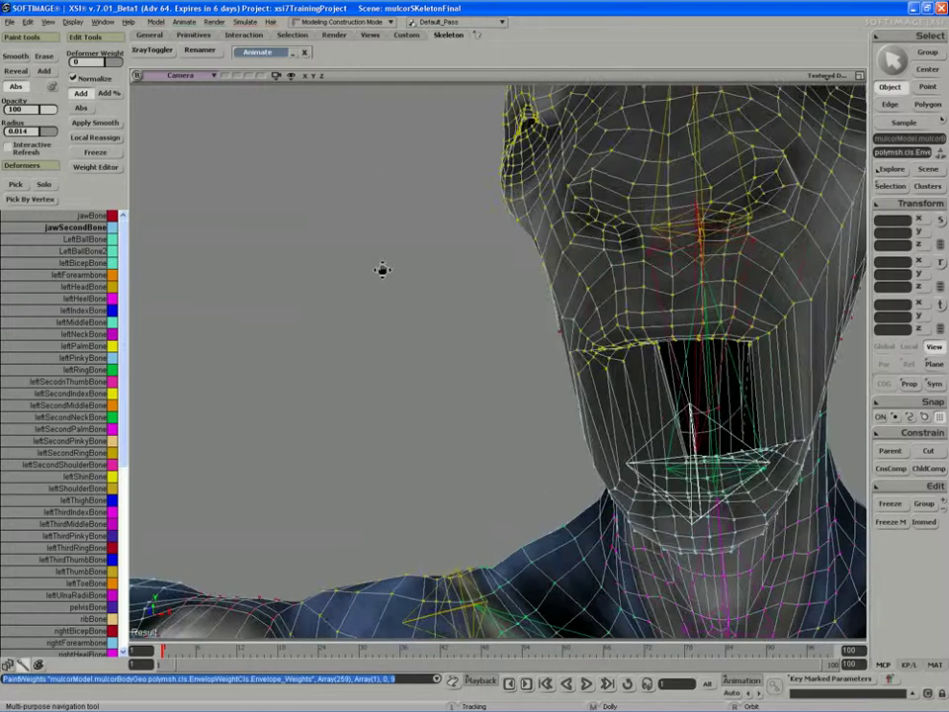
right_click_drag(382, 269, 343, 269)
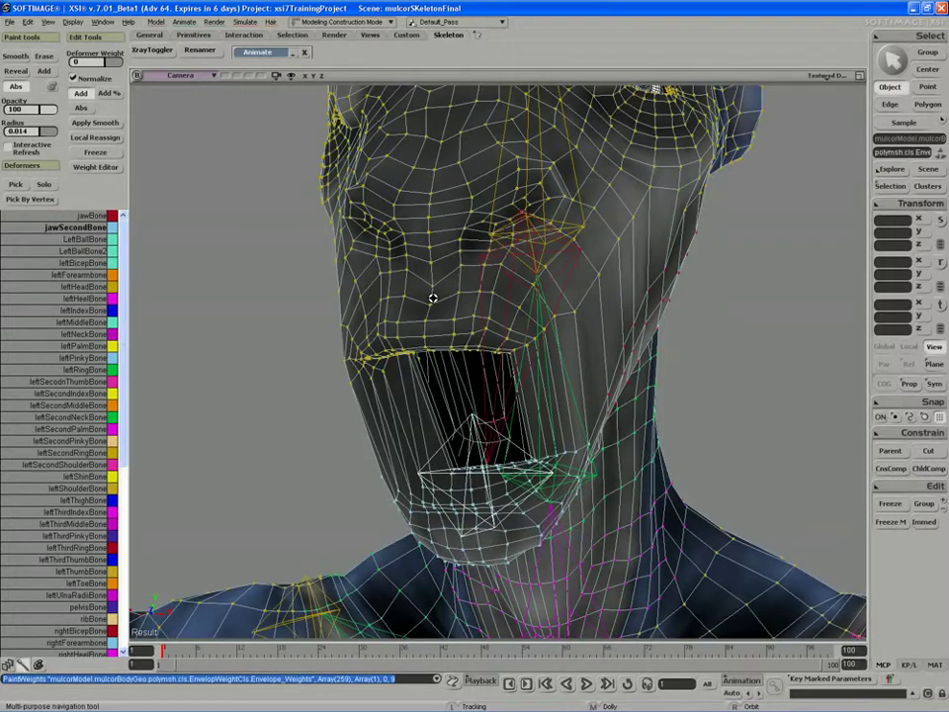
right_click_drag(432, 296, 429, 295)
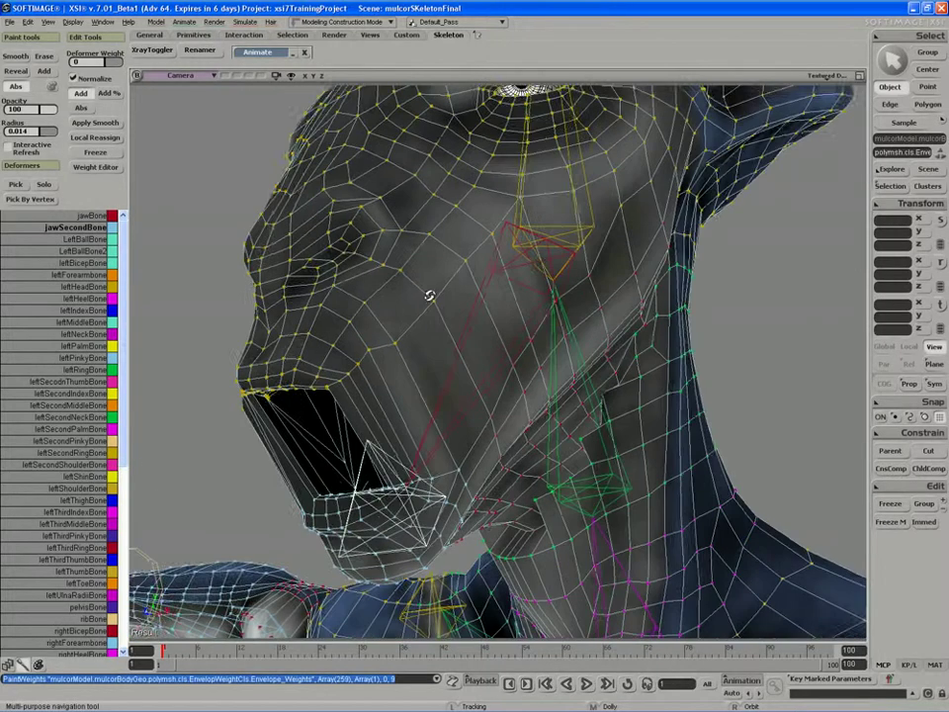
key("s")
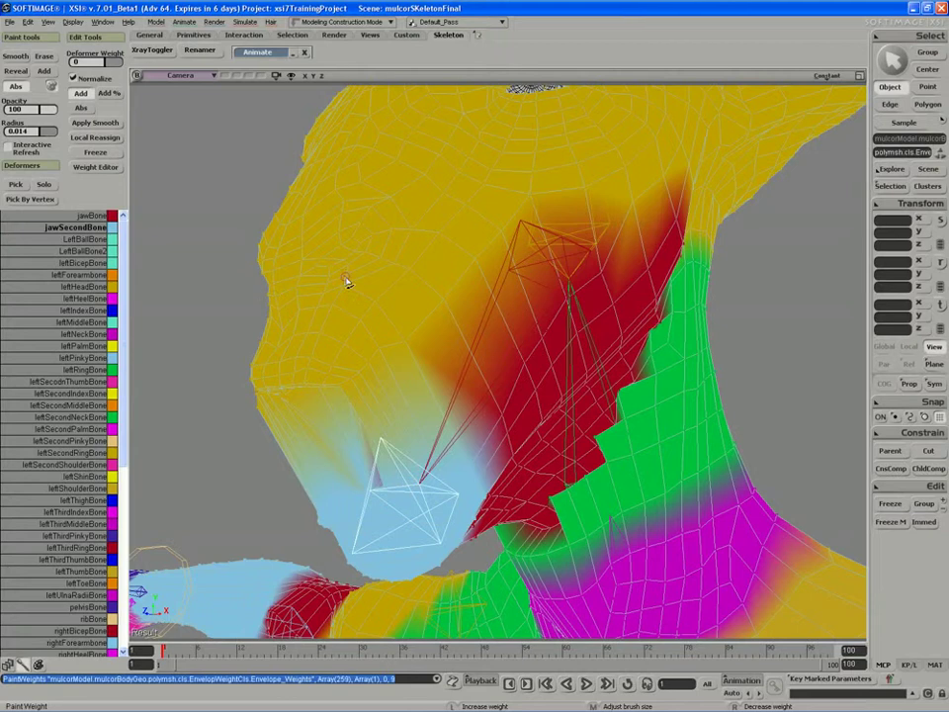
key("space")
scroll(332, 296, "down", 5)
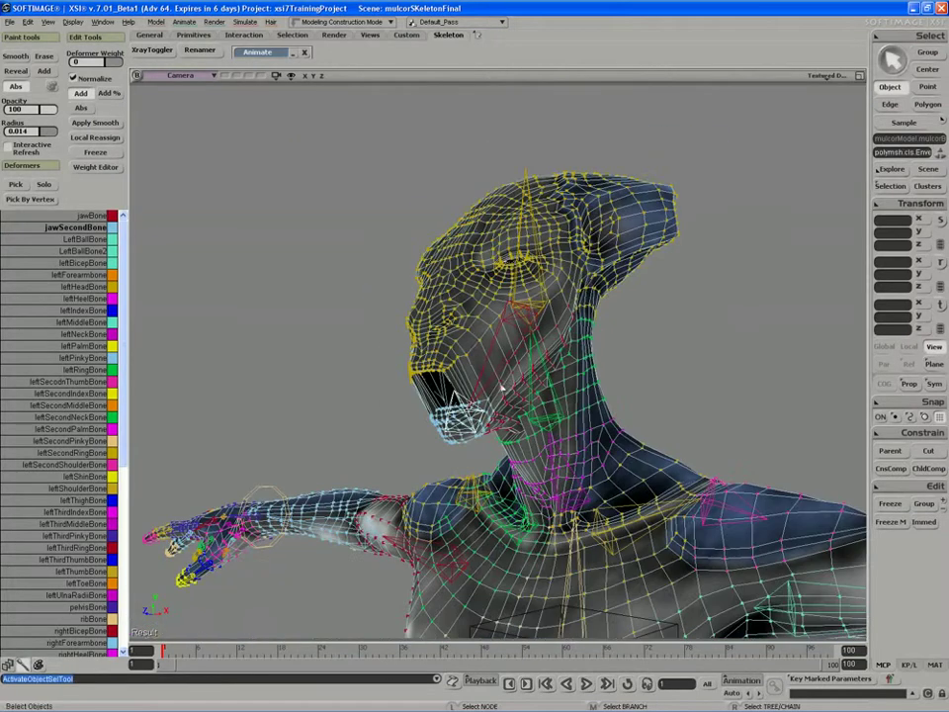
key("s")
right_click_drag(504, 350, 460, 352)
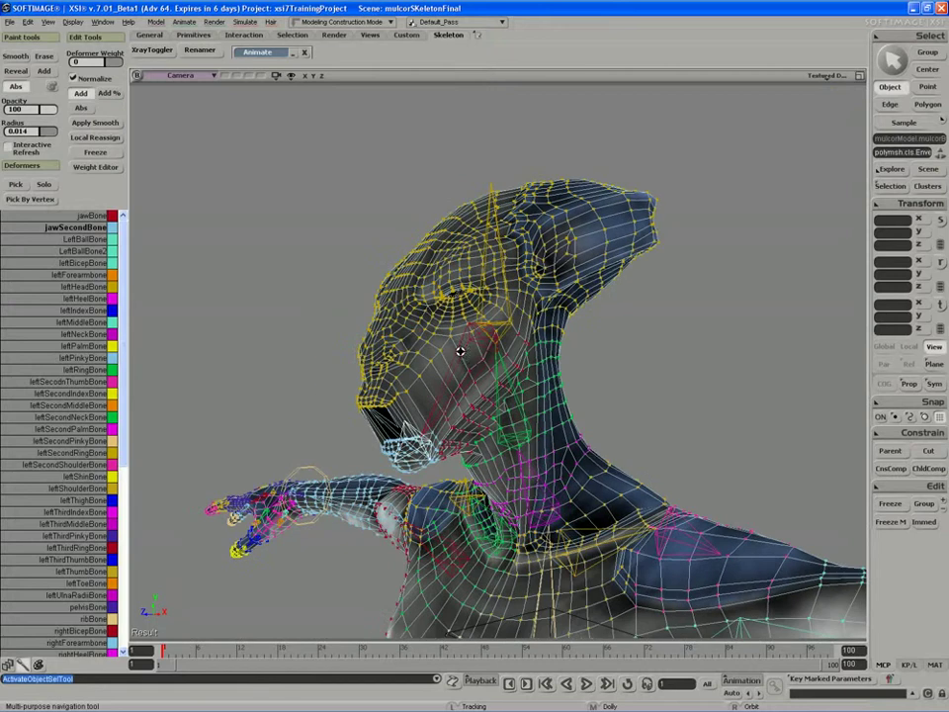
scroll(117, 492, "down", 8)
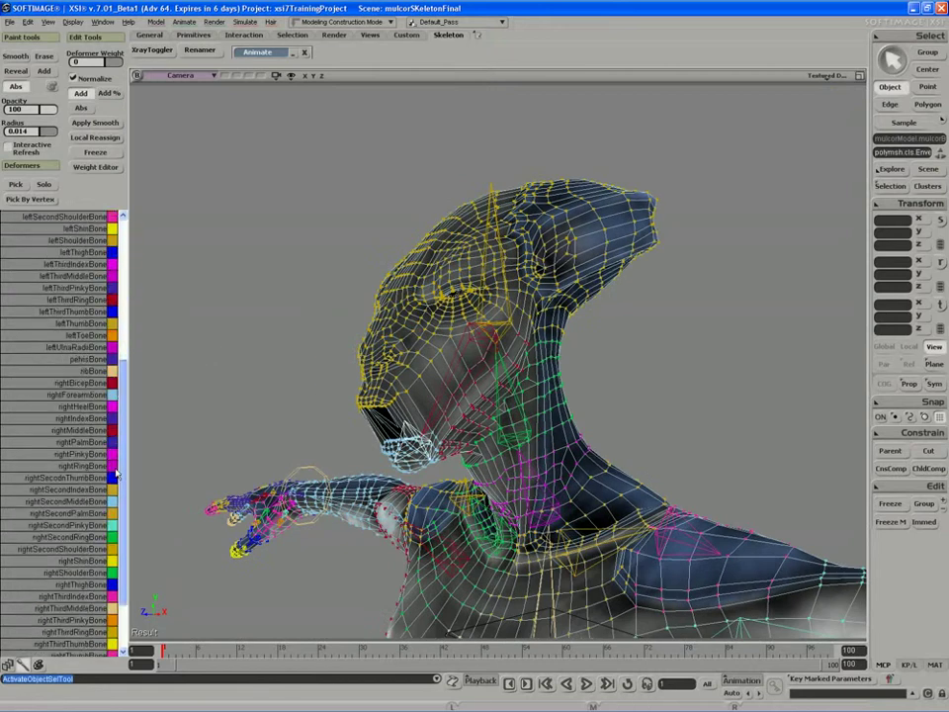
scroll(117, 492, "down", 2)
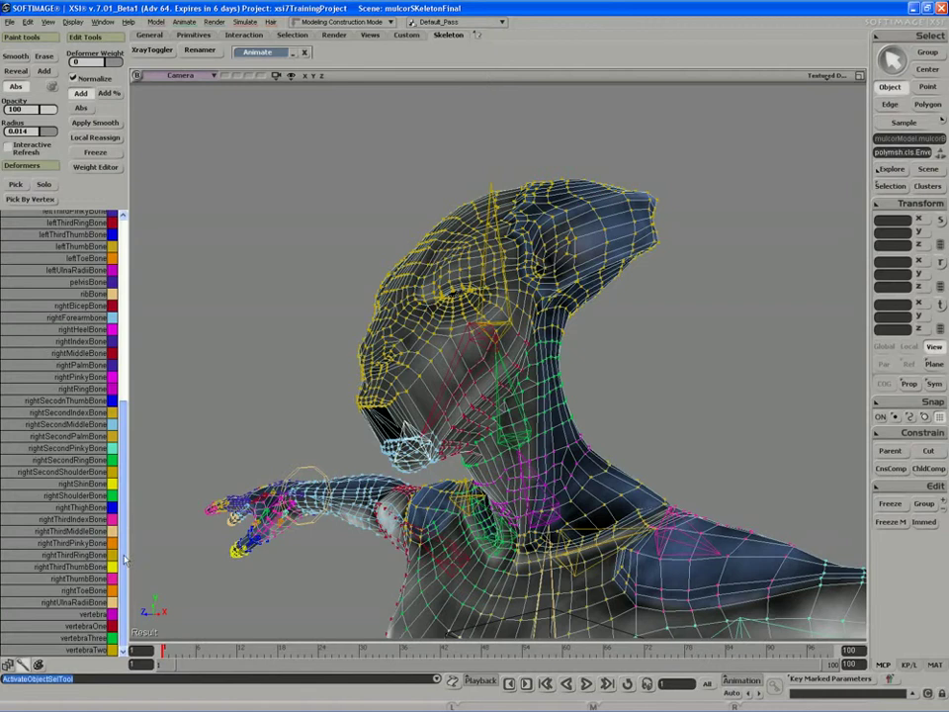
scroll(124, 559, "up", 10)
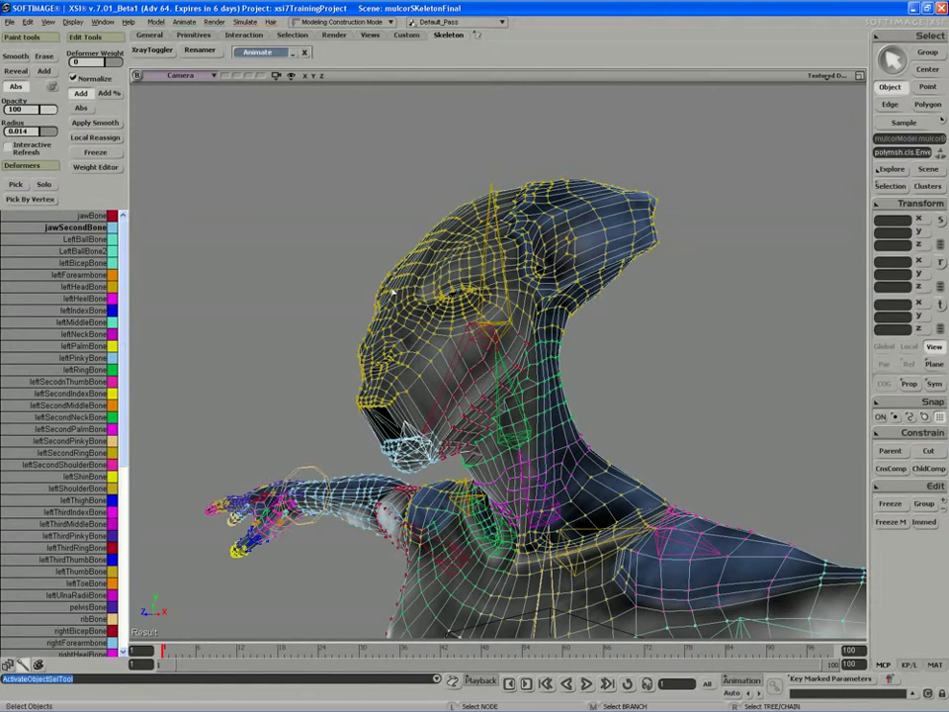
Rename the leftHeadBone bone as HeadBone in its properties.
left_click(492, 192)
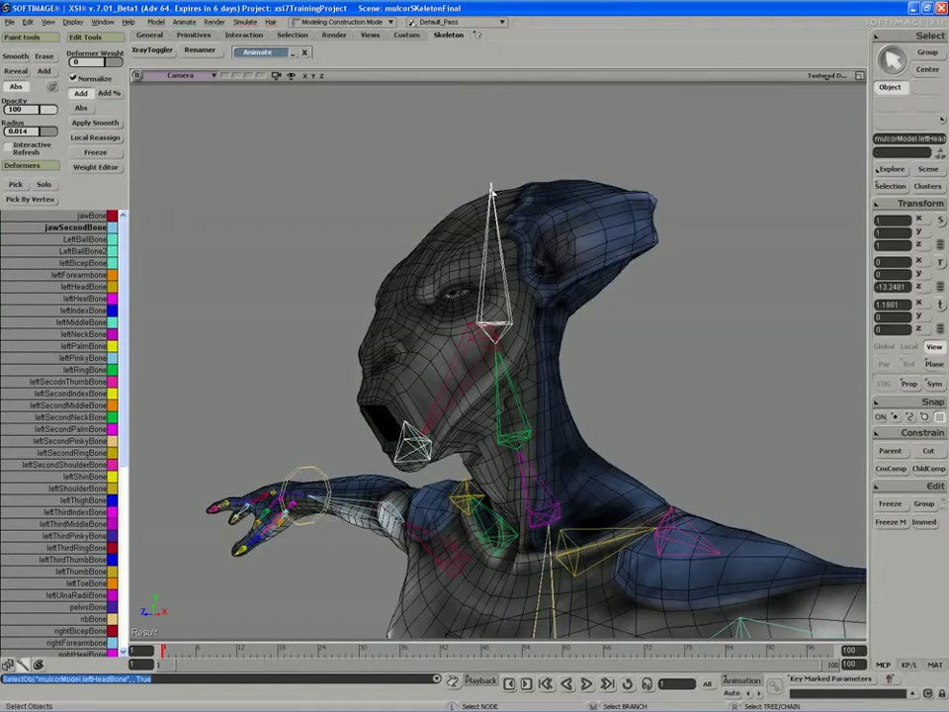
left_click(898, 139)
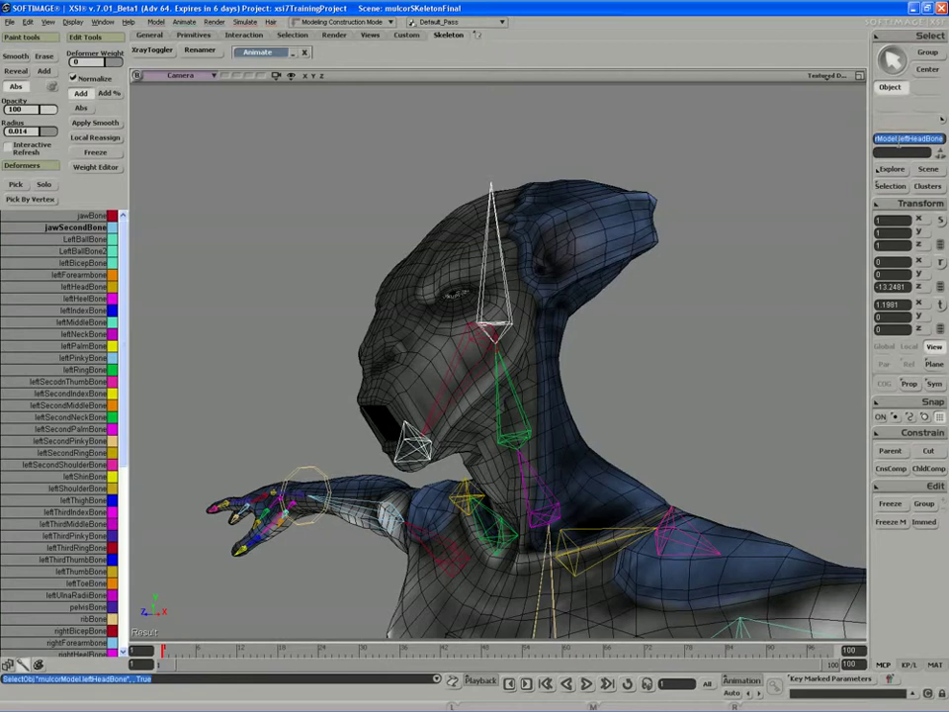
key("Return")
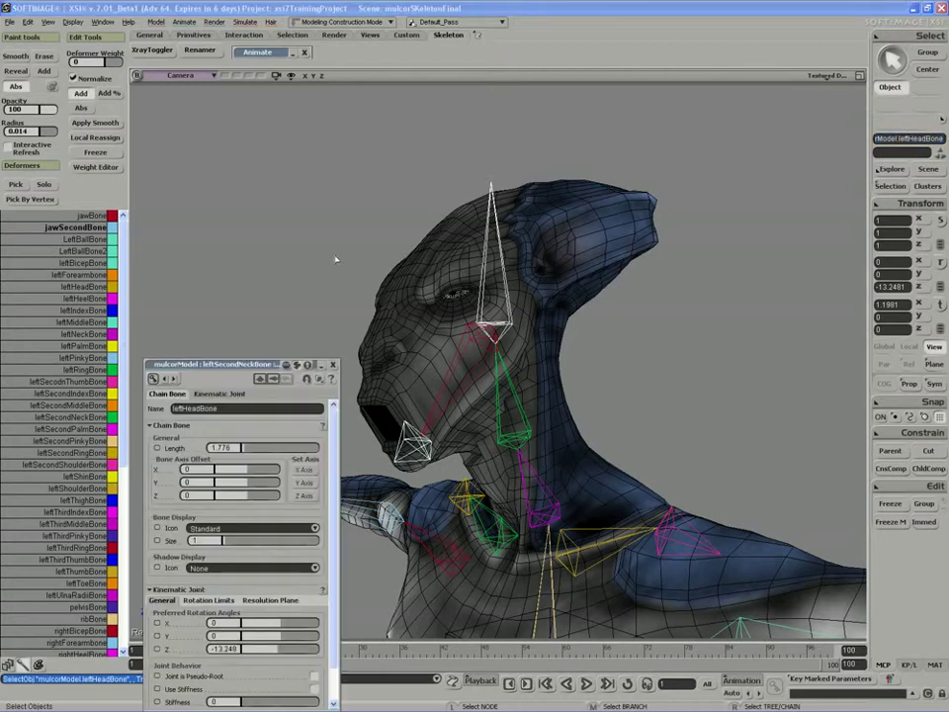
left_click(186, 409)
left_click(185, 408)
key("BackSpace")
key("BackSpace")
key("BackSpace")
key("BackSpace")
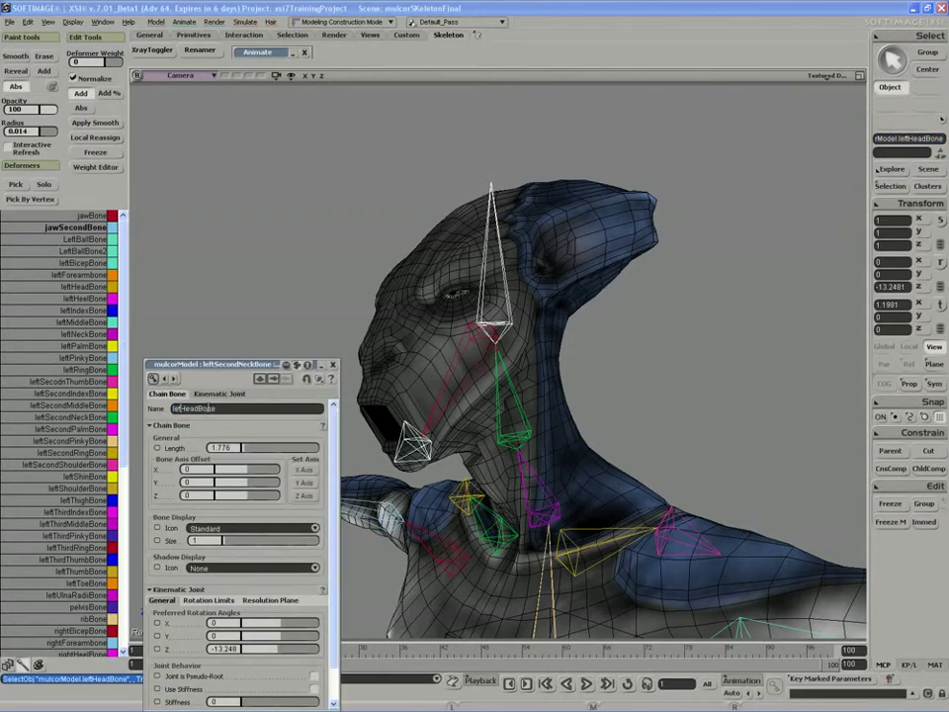
key("Return")
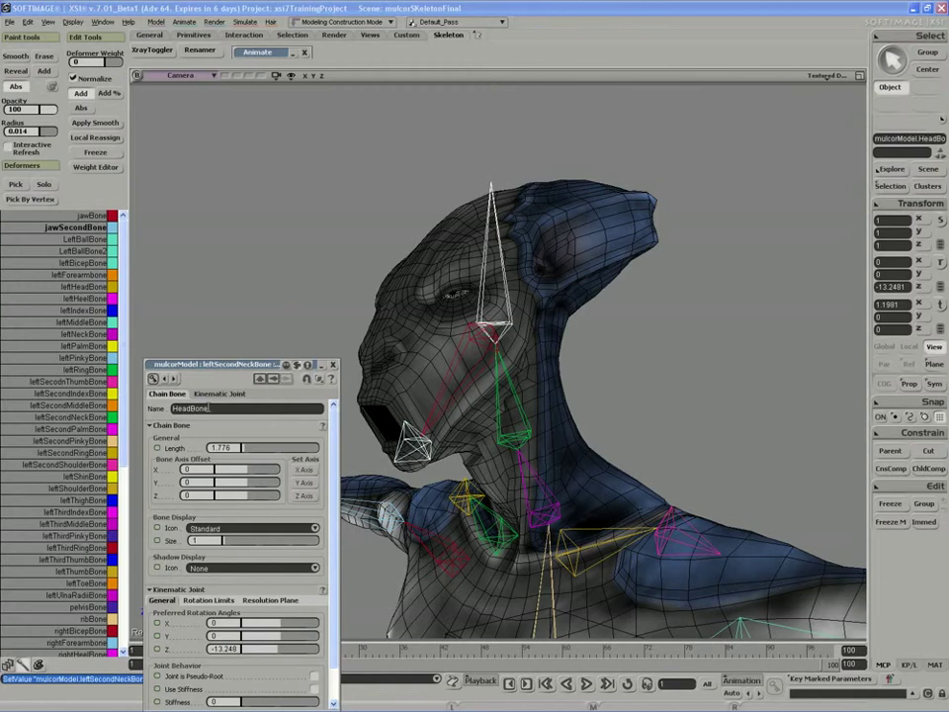
left_click(333, 364)
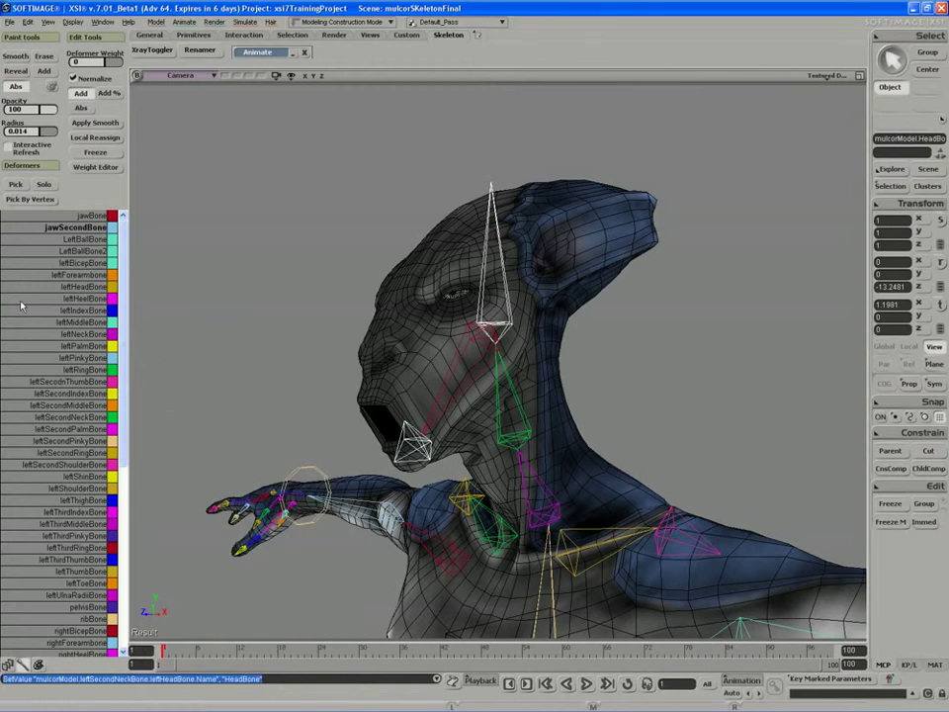
Reload the weight painting tools to refresh the deformer list.
key("1")
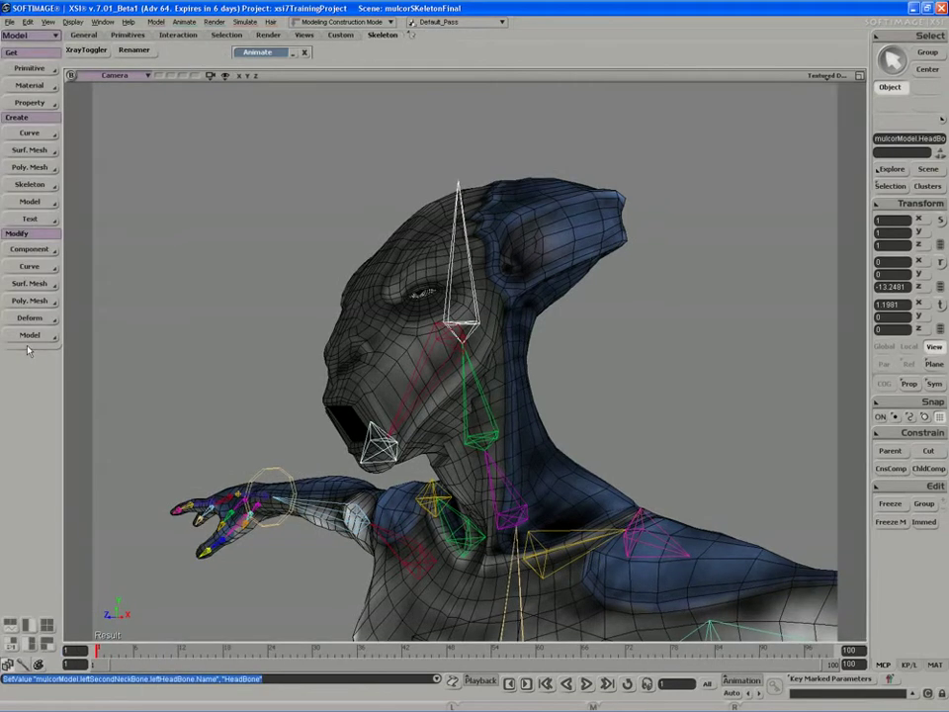
key("ctrl")
key("ctrl+3")
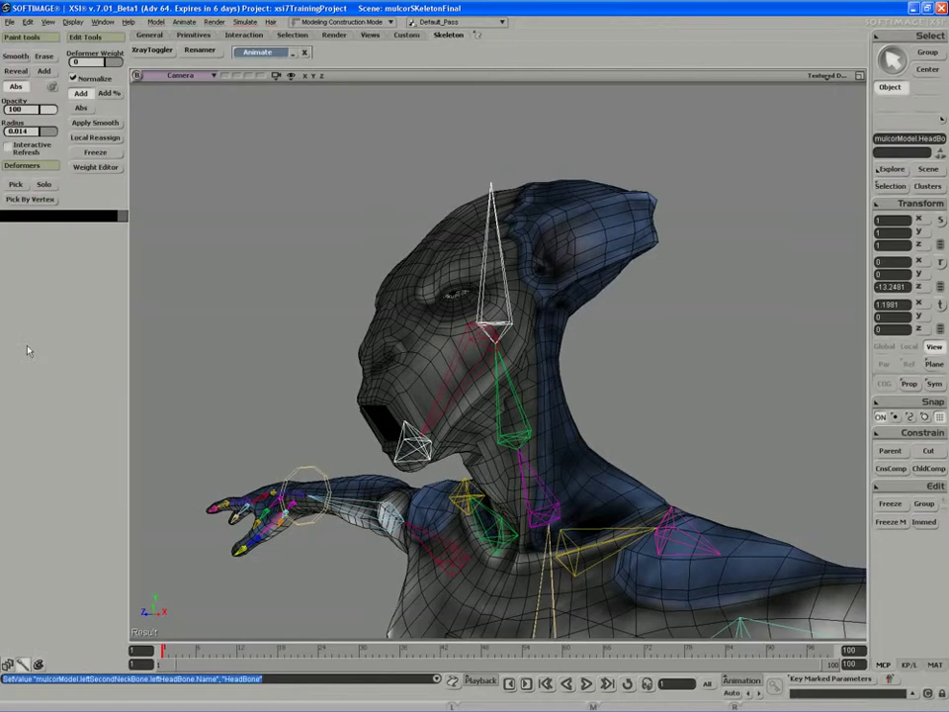
key("space")
left_click_drag(421, 304, 394, 309)
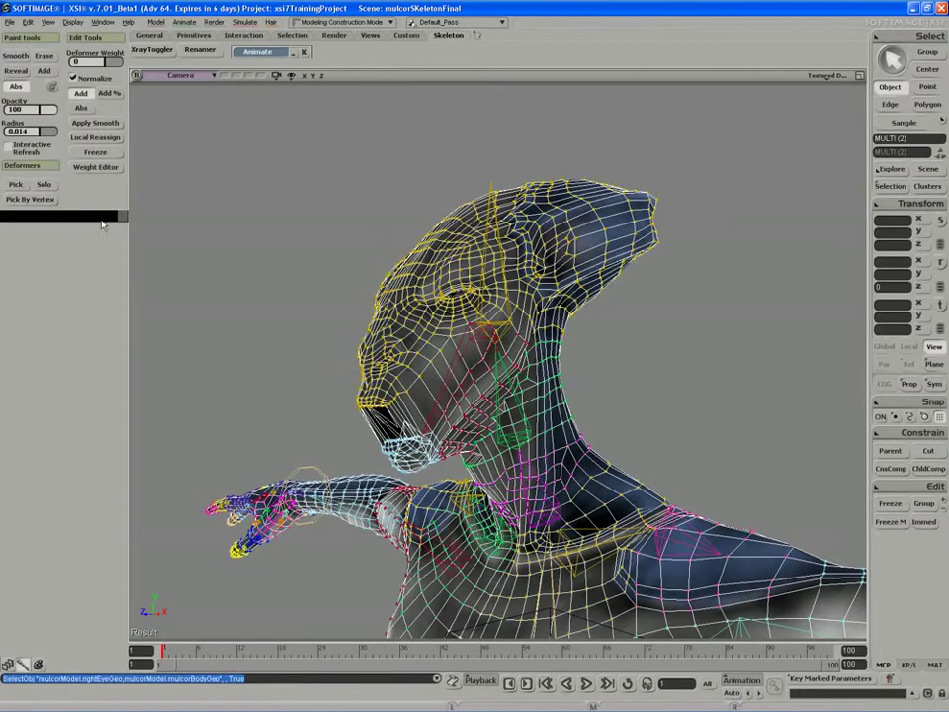
key("space")
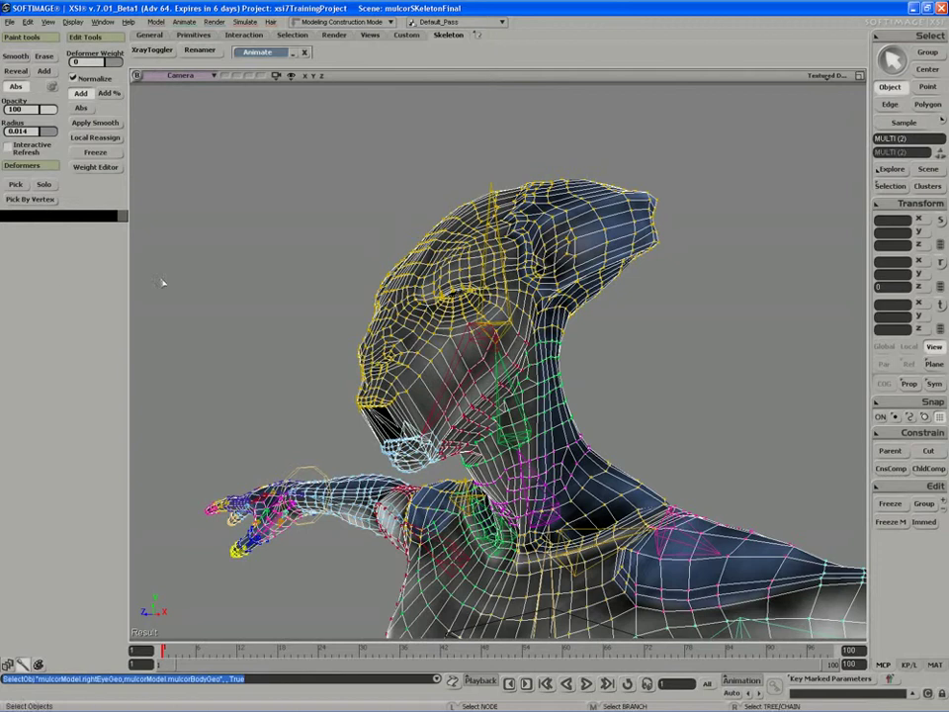
key("w")
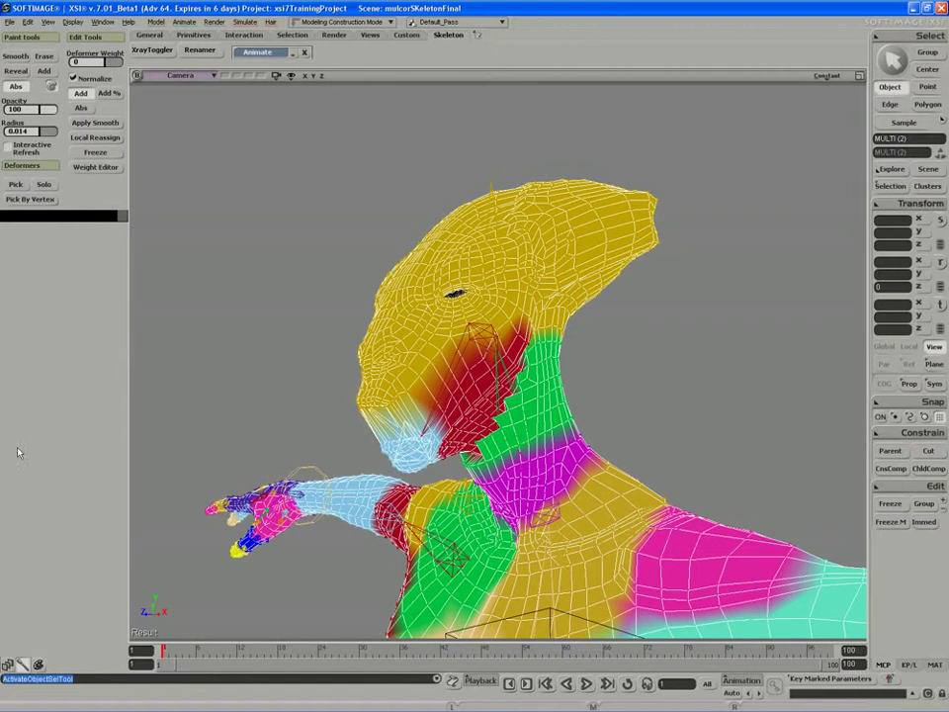
key("space")
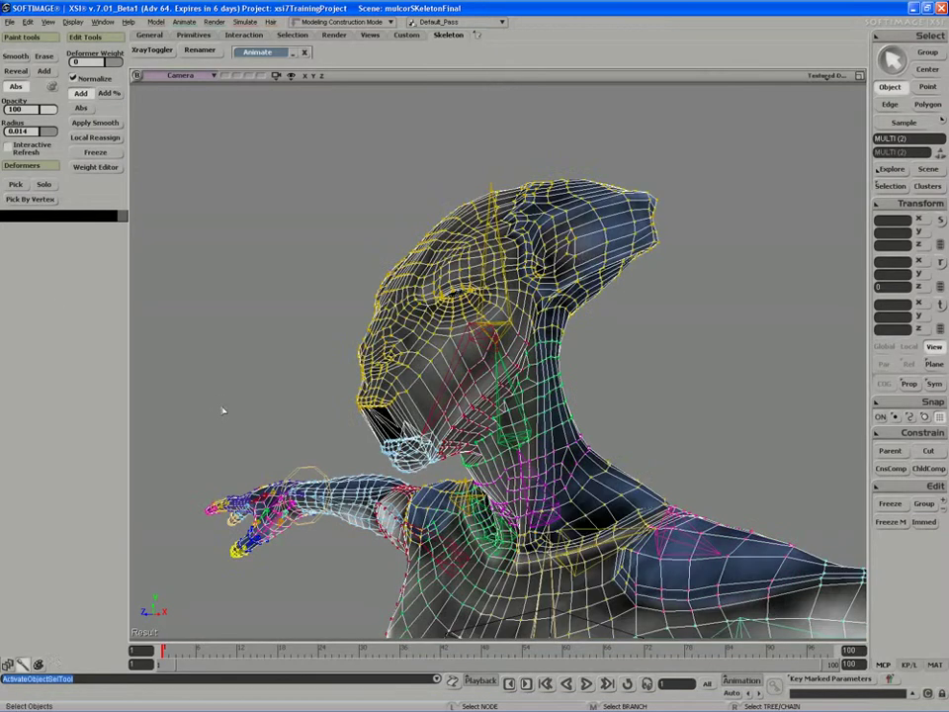
Clear the selection and select only the character's body mesh, mulcorBodyGeo, so its deformers are listed.
left_click(280, 433)
key("space")
left_click(589, 260)
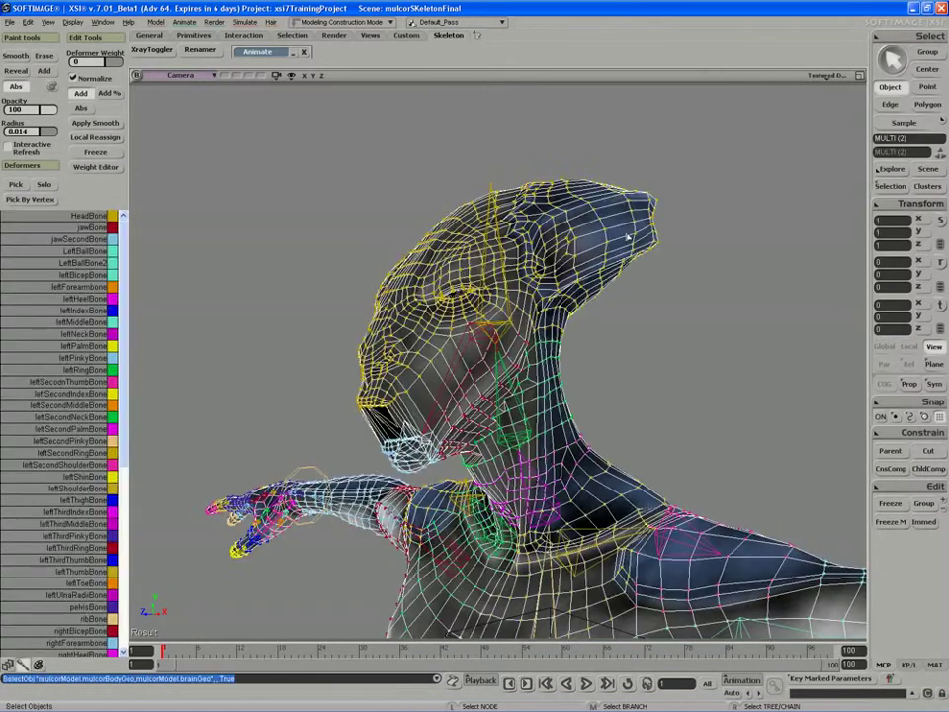
left_click(697, 287)
left_click(614, 253)
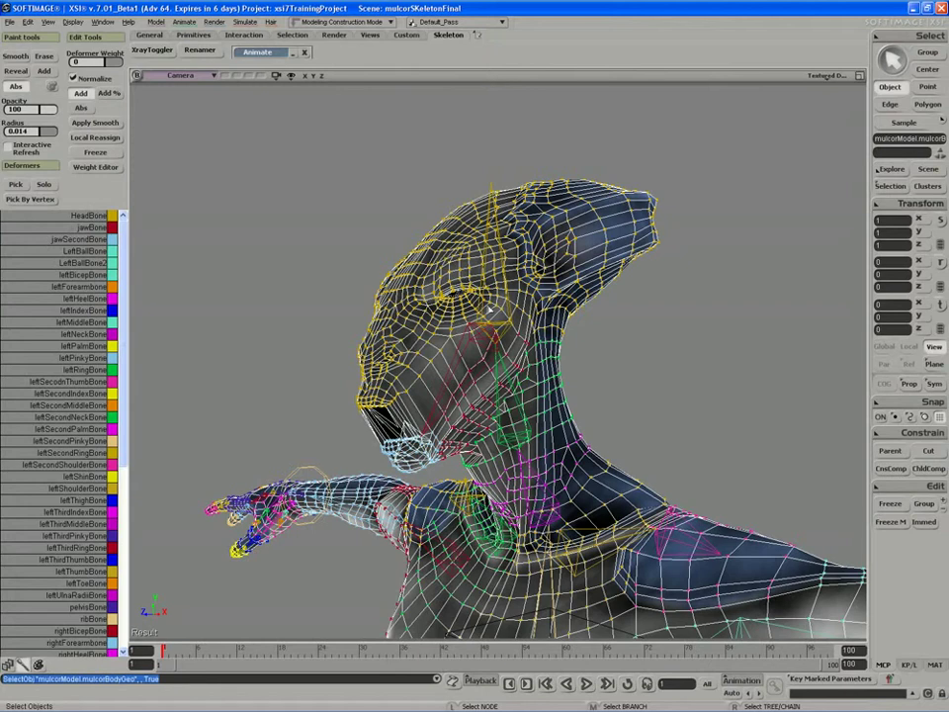
Set the HeadBone deformer's colour to bright blue and show the weight colours on the mesh.
left_click(114, 217)
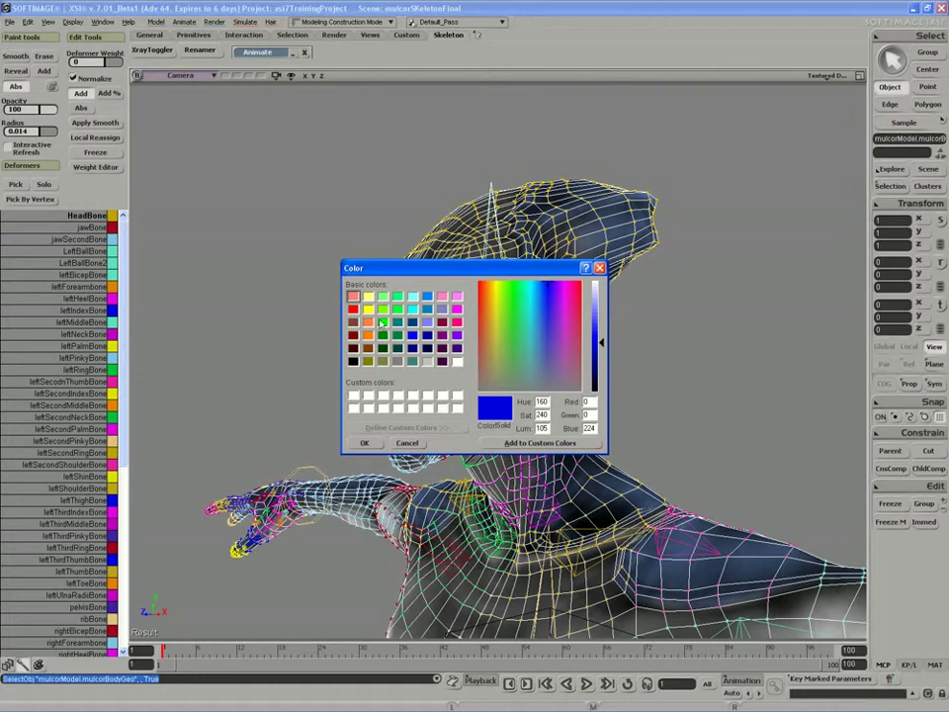
left_click(426, 298)
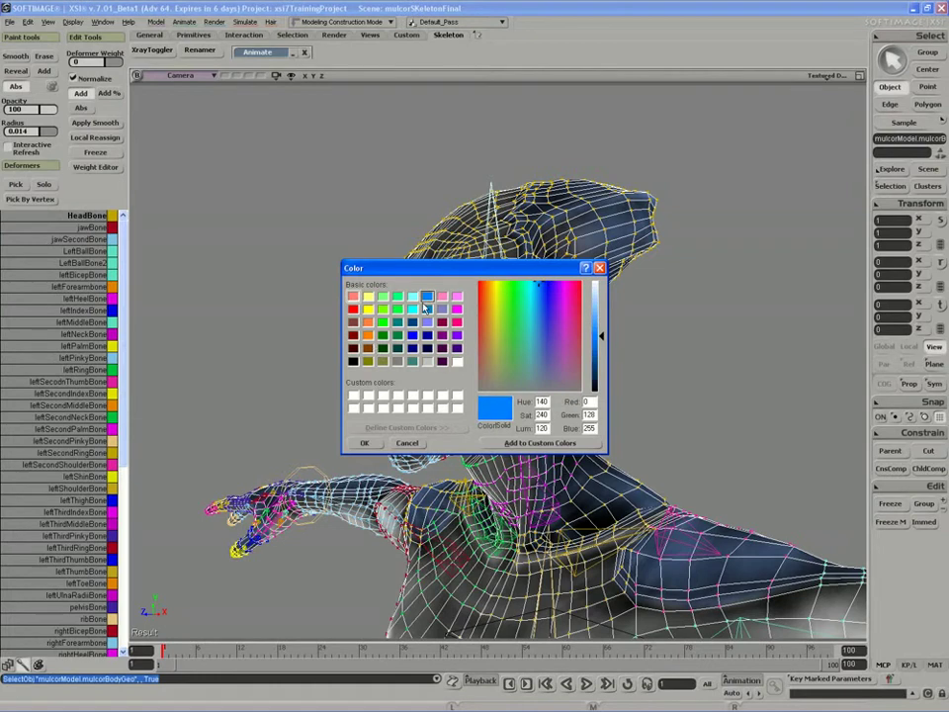
left_click(366, 441)
left_click(430, 340)
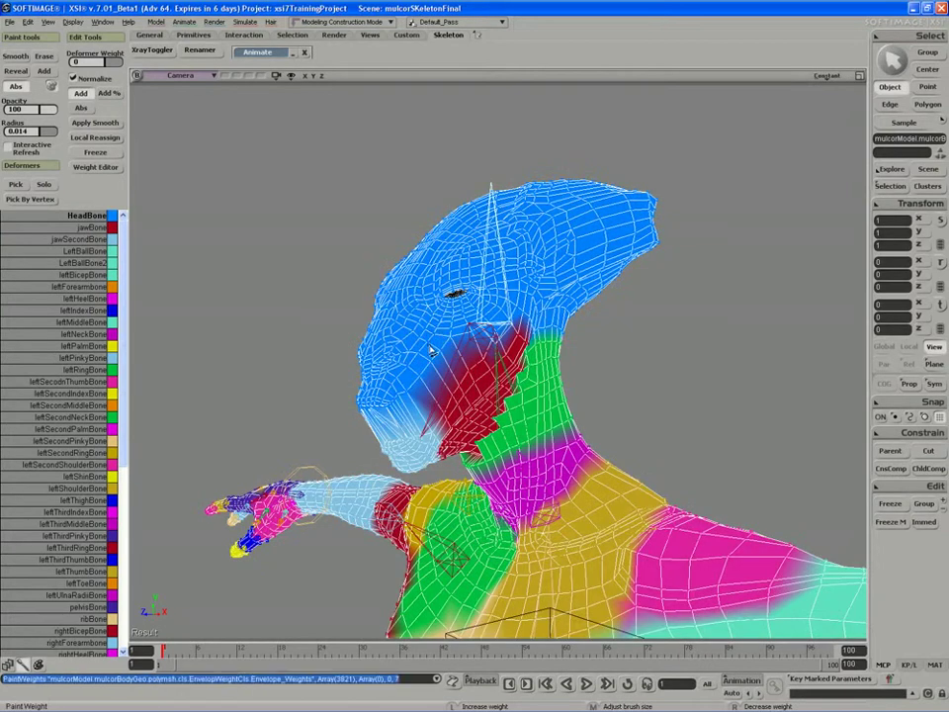
Change the HeadBone deformer's colour to a muted violet-blue.
key("d")
key("s")
middle_click_drag(423, 357, 358, 397)
mouse_move(358, 397)
right_mouse_down()
mouse_move(329, 362)
mouse_move(522, 367)
right_mouse_up()
middle_click_drag(522, 368, 446, 343)
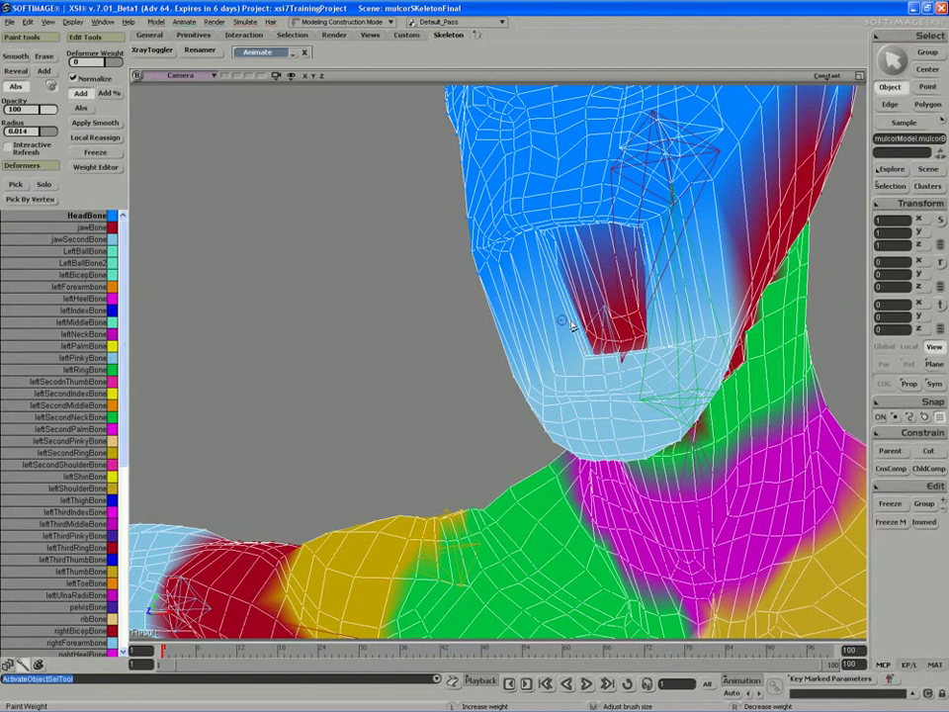
left_click(113, 214)
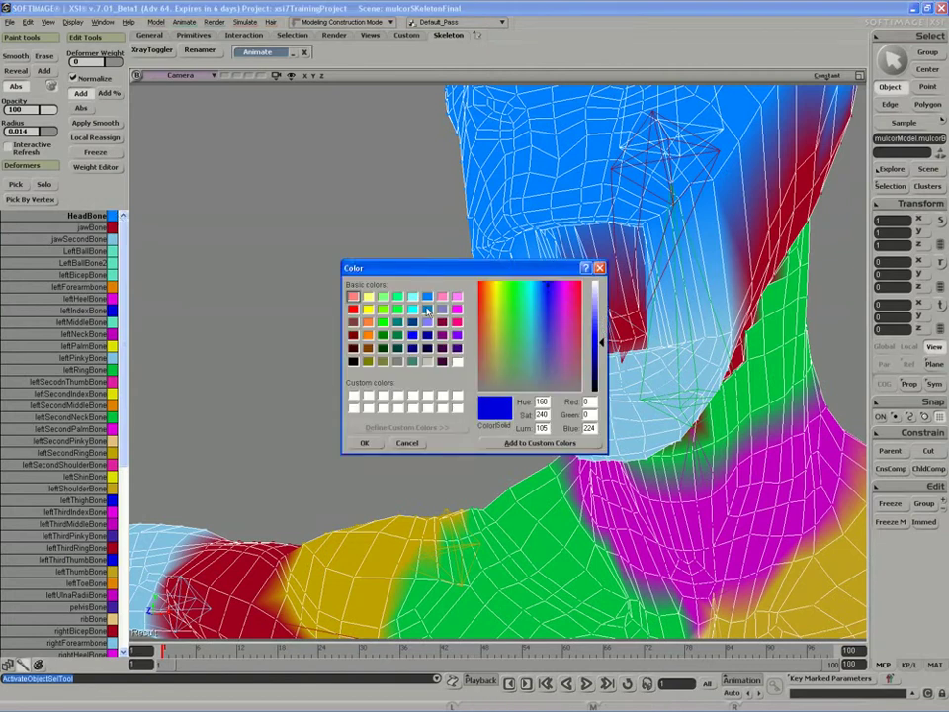
left_click(442, 309)
left_click(366, 443)
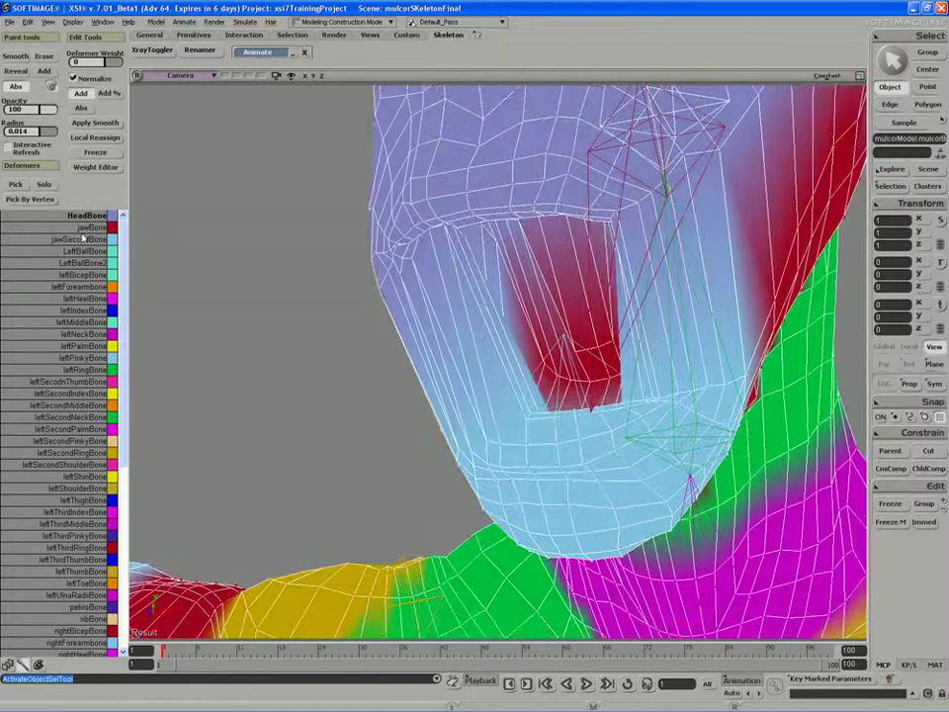
Pick jawSecondBone in the wireframe view as the deformer to paint with.
key("s")
right_click_drag(403, 319, 362, 328)
middle_click_drag(362, 329, 328, 330)
mouse_move(329, 331)
left_mouse_down()
mouse_move(298, 322)
mouse_move(261, 274)
left_mouse_up()
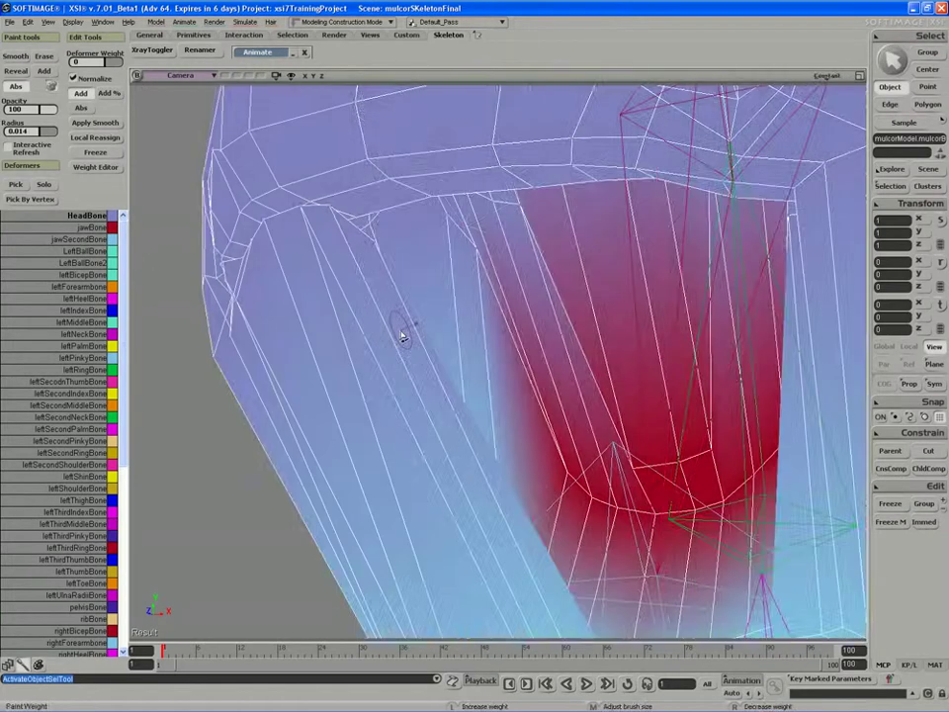
key("d")
scroll(402, 336, "down", 4)
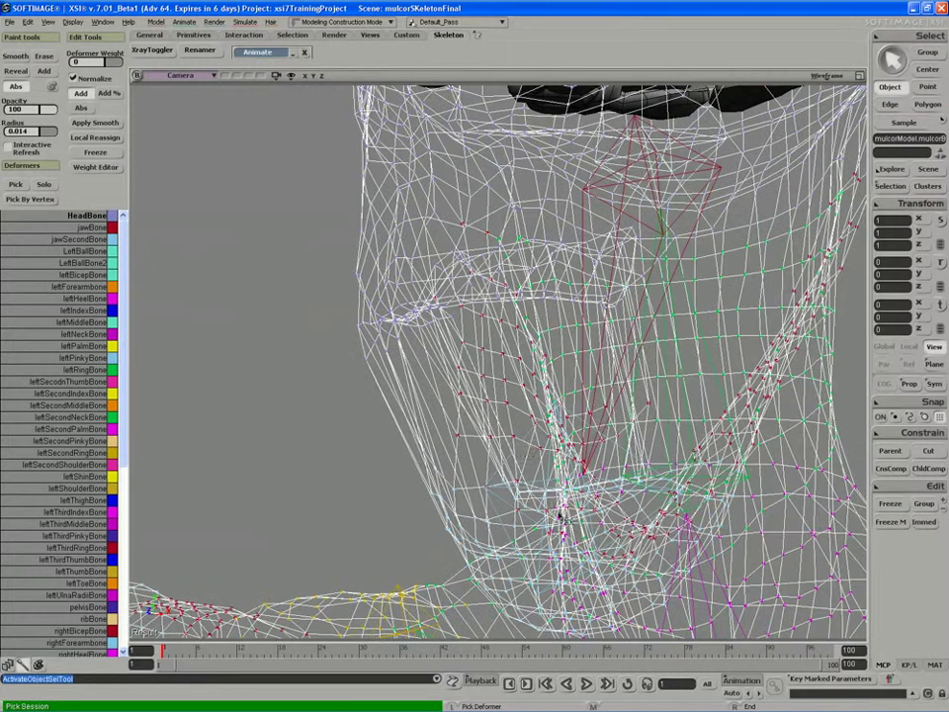
left_click(526, 450)
Paint jawSecondBone weights on the inner lip vertices beside the character's right upper mouth corner.
key("s")
scroll(446, 394, "up", 3)
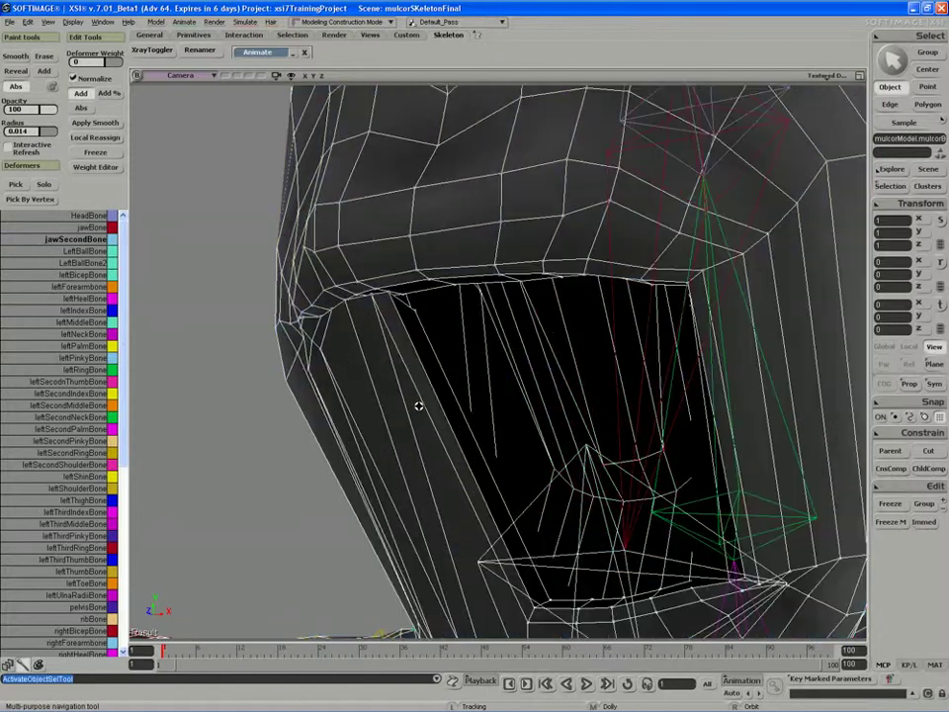
key("w")
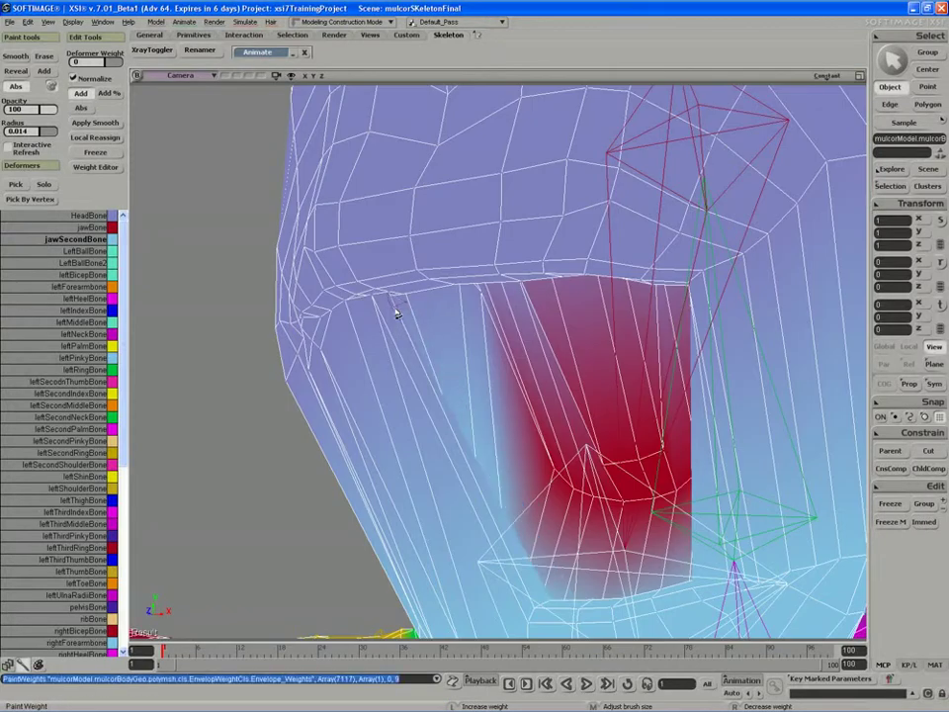
mouse_move(395, 314)
left_mouse_down()
mouse_move(375, 311)
mouse_move(359, 326)
left_mouse_up()
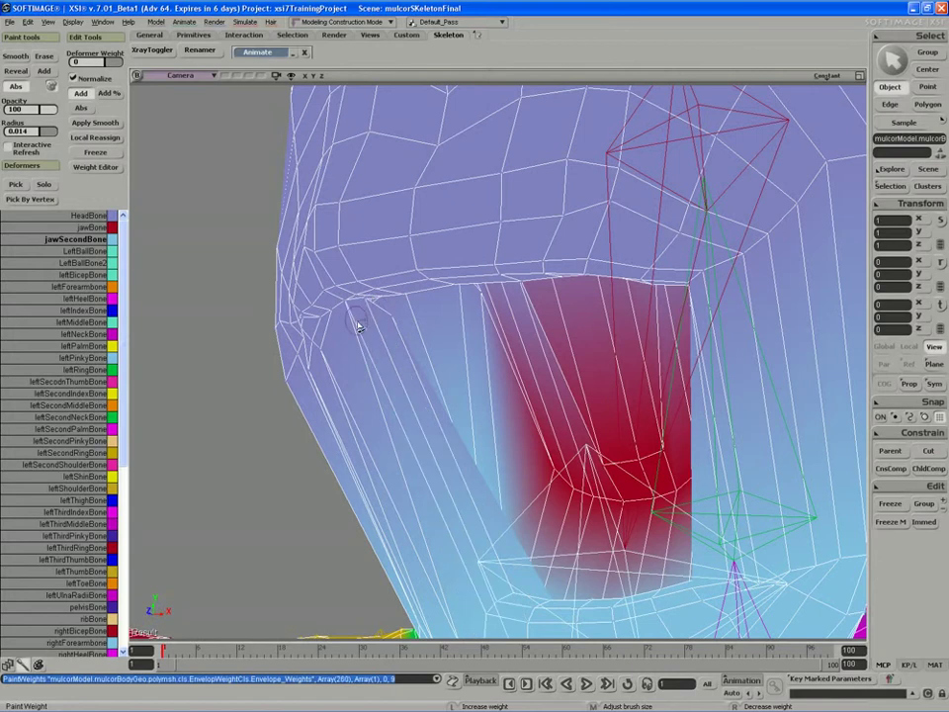
key("s")
right_click_drag(377, 337, 379, 331)
right_click_drag(423, 267, 427, 264)
mouse_move(432, 220)
left_mouse_down()
mouse_move(424, 206)
mouse_move(438, 218)
mouse_move(439, 206)
mouse_move(440, 231)
mouse_move(450, 204)
mouse_move(430, 227)
mouse_move(445, 243)
mouse_move(398, 240)
left_mouse_up()
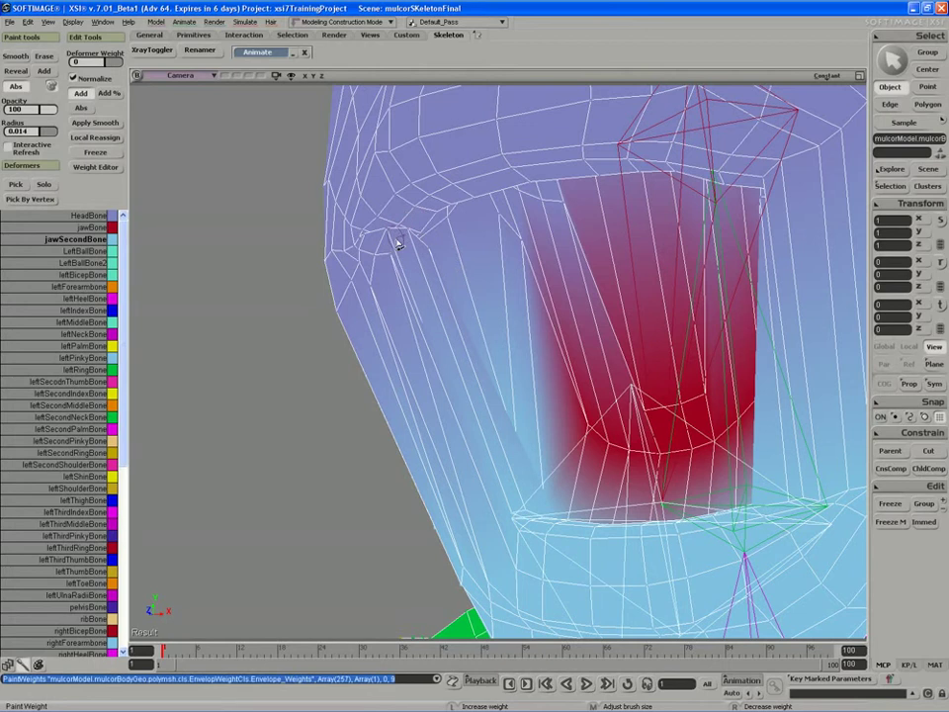
Paint more jawSecondBone weights at the right mouth corner, reducing the brush radius to 0.012.
key("s")
right_click_drag(393, 259, 382, 269)
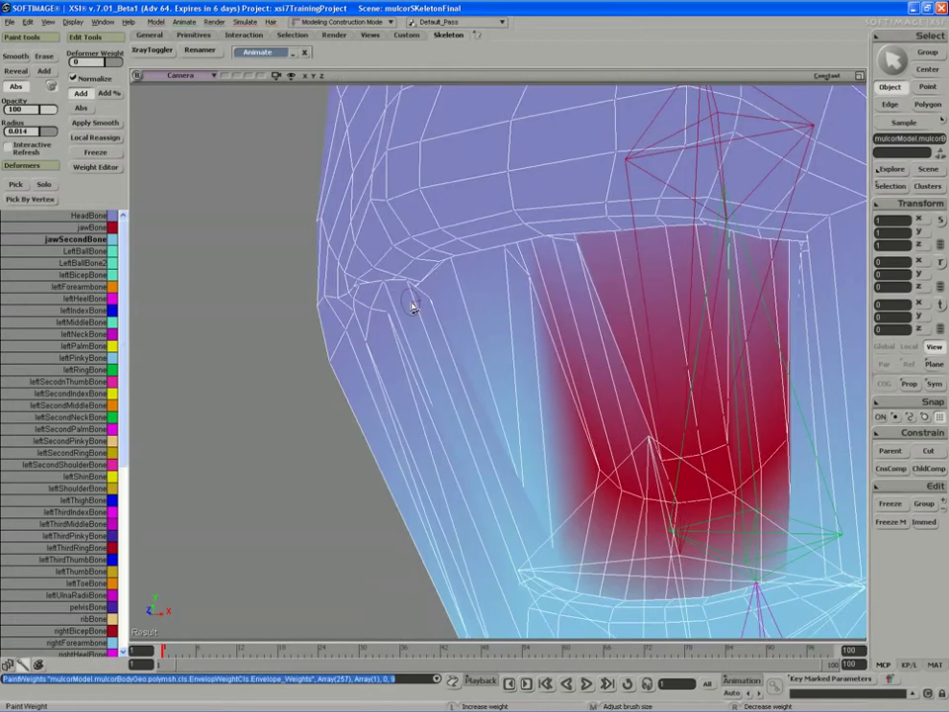
mouse_move(426, 310)
left_mouse_down()
mouse_move(411, 293)
mouse_move(375, 312)
left_mouse_up()
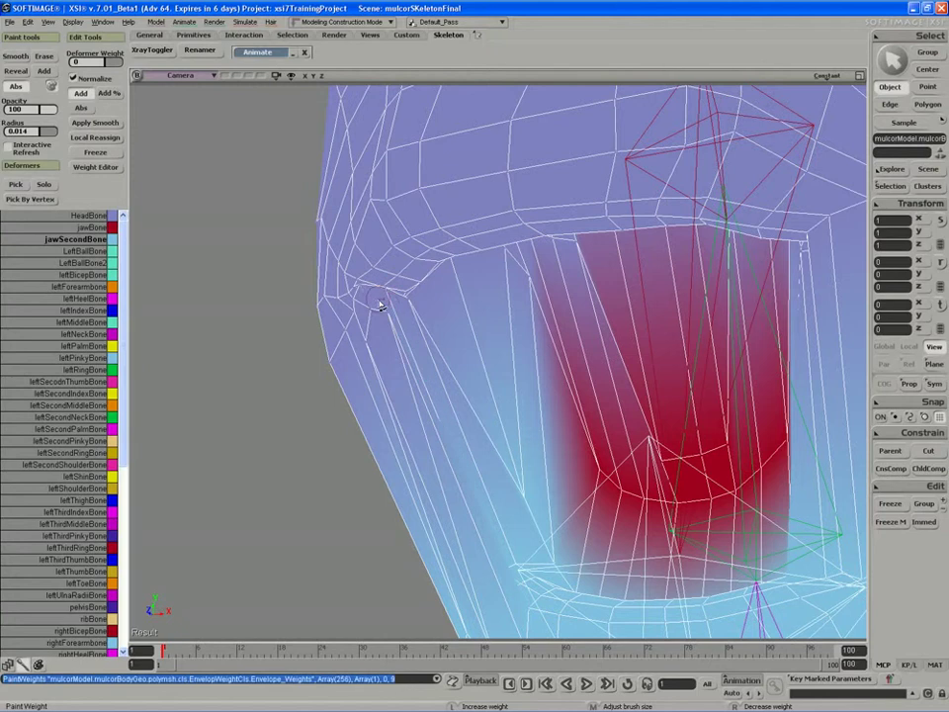
middle_click_drag(391, 309, 404, 315)
mouse_move(409, 313)
left_mouse_down()
mouse_move(382, 298)
mouse_move(366, 310)
mouse_move(360, 296)
mouse_move(372, 319)
left_mouse_up()
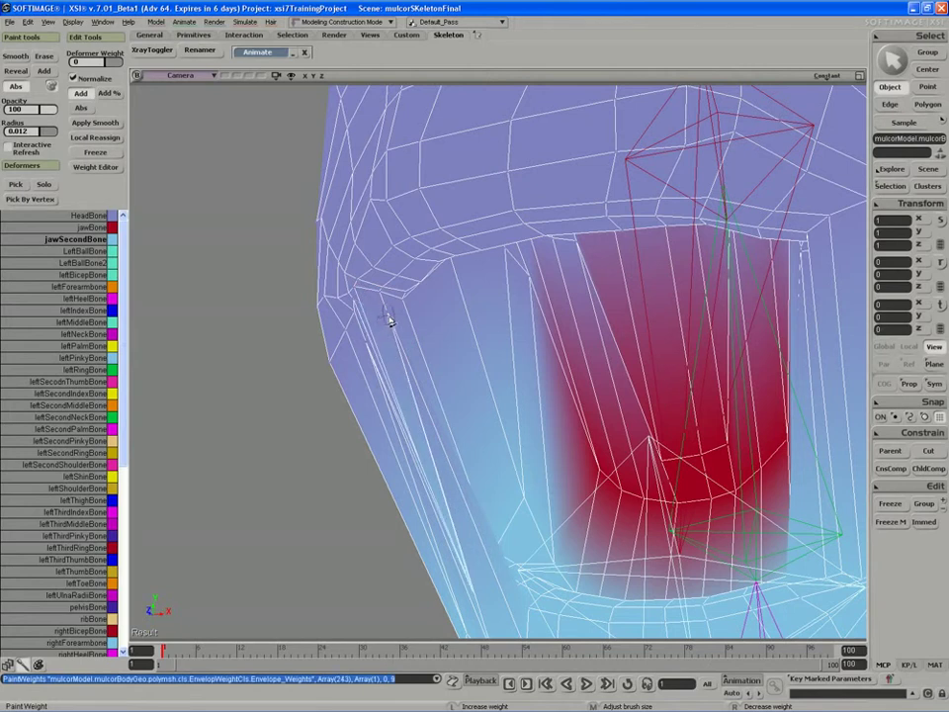
Paint jawSecondBone weights on the stray inner vertices along the right side of the mouth opening.
key("s")
middle_click_drag(401, 481, 432, 455)
mouse_move(432, 456)
right_mouse_down()
mouse_move(391, 443)
mouse_move(435, 431)
mouse_move(382, 432)
right_mouse_up()
middle_click_drag(382, 432, 369, 439)
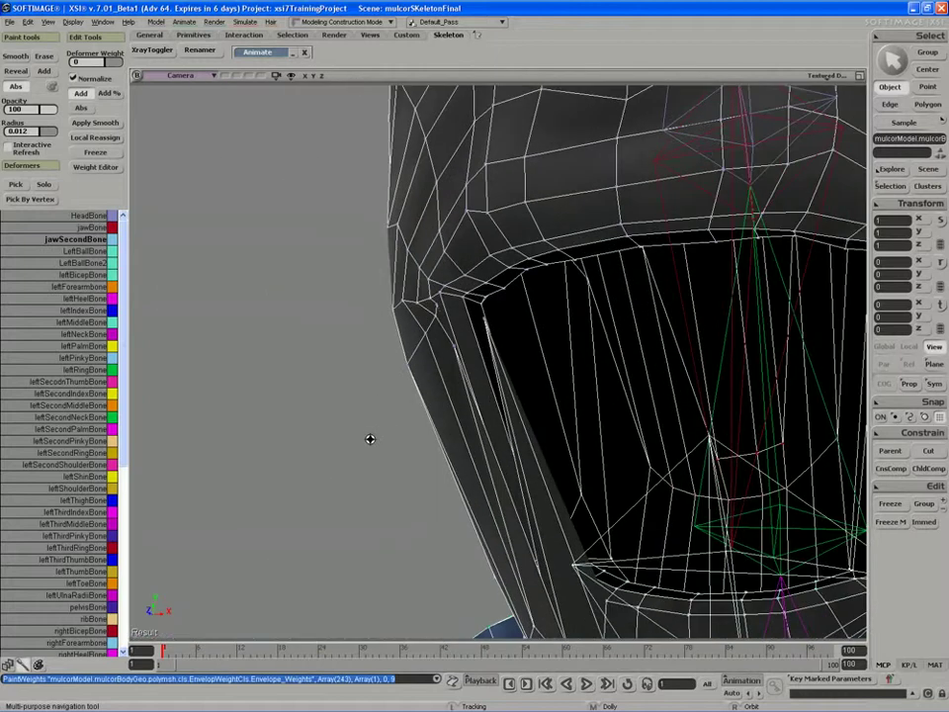
left_click_drag(487, 332, 488, 334)
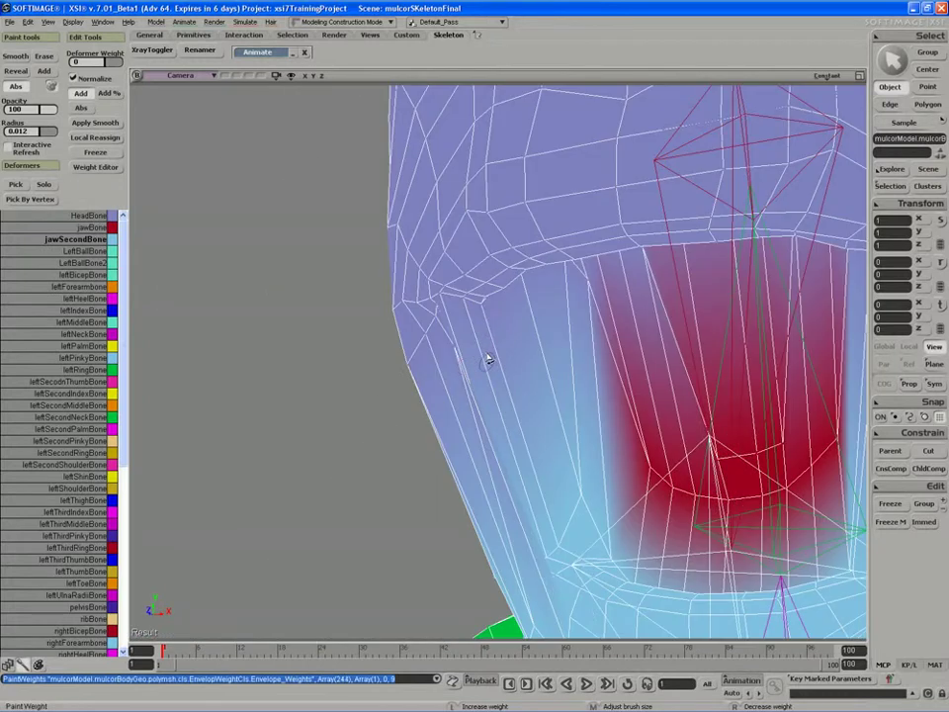
mouse_move(451, 367)
left_mouse_down()
mouse_move(458, 358)
mouse_move(457, 372)
left_mouse_up()
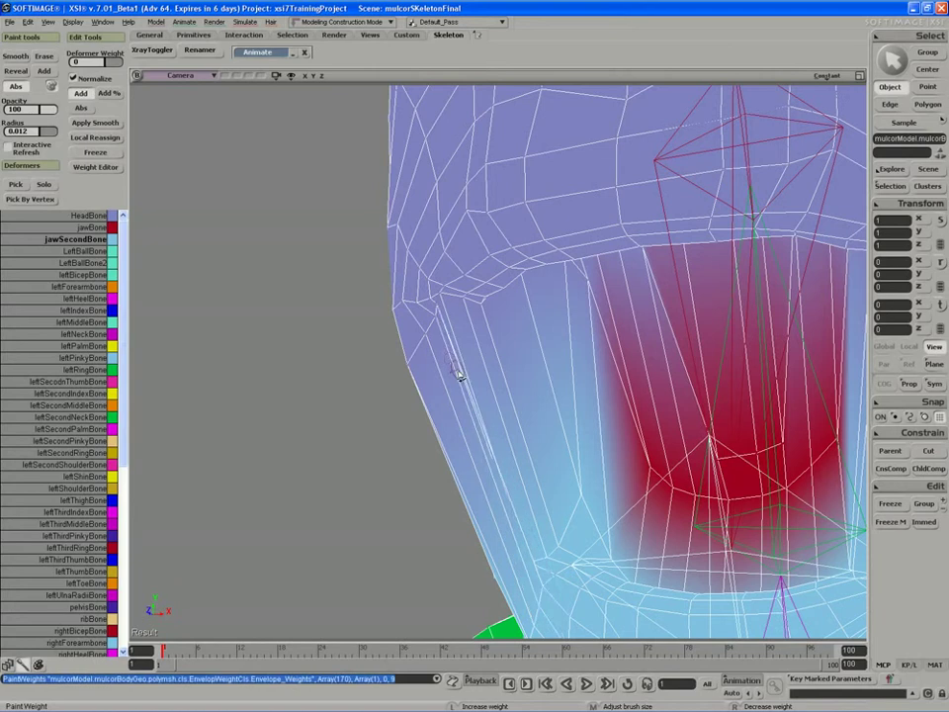
Examine the head, jaw and neck weighting from the front and the character's left side.
key("s")
middle_click_drag(458, 373, 478, 396)
left_click_drag(479, 396, 365, 365)
right_click_drag(365, 365, 387, 367)
middle_click_drag(388, 368, 329, 381)
mouse_move(329, 381)
right_mouse_down()
mouse_move(303, 369)
mouse_move(356, 355)
mouse_move(593, 341)
mouse_move(571, 284)
mouse_move(519, 310)
mouse_move(473, 295)
right_mouse_up()
key("w")
key("s")
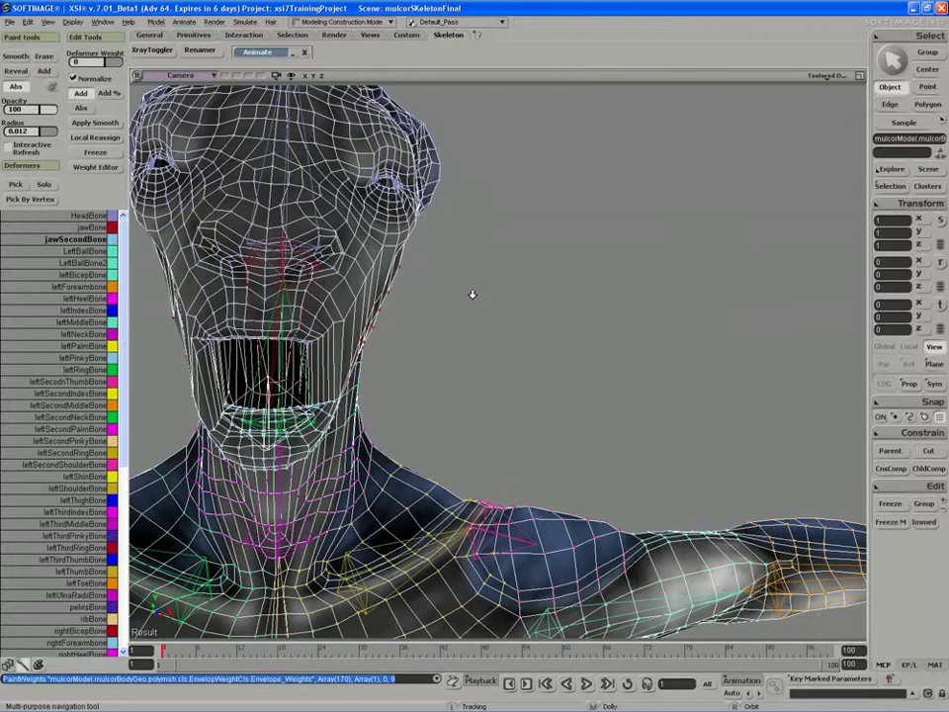
left_click_drag(473, 295, 528, 261)
mouse_move(528, 261)
right_mouse_down()
mouse_move(505, 261)
mouse_move(513, 258)
right_mouse_up()
key("w")
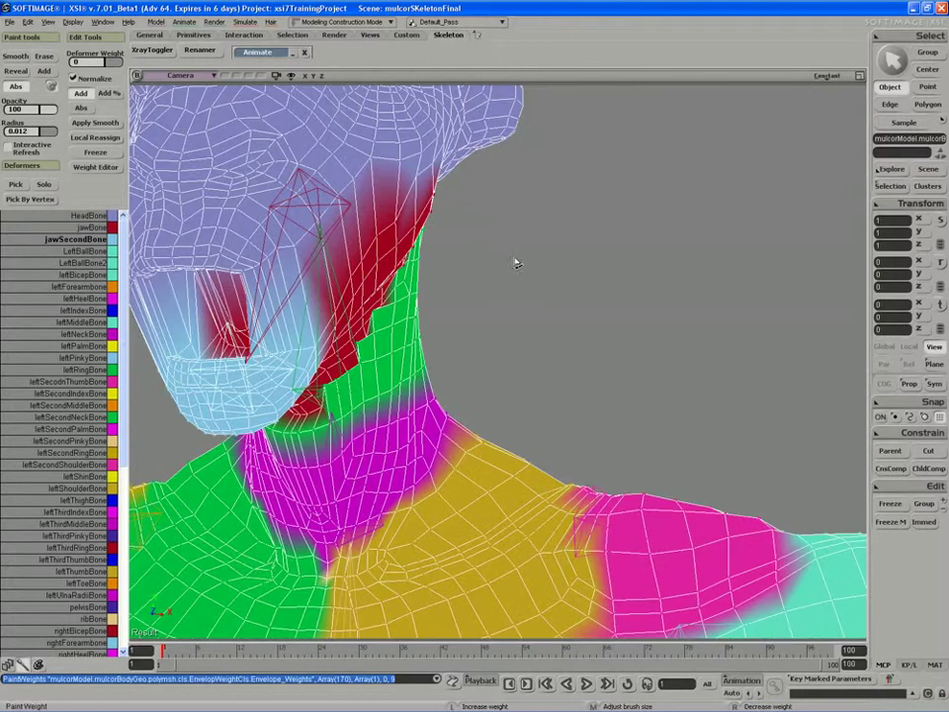
key("s")
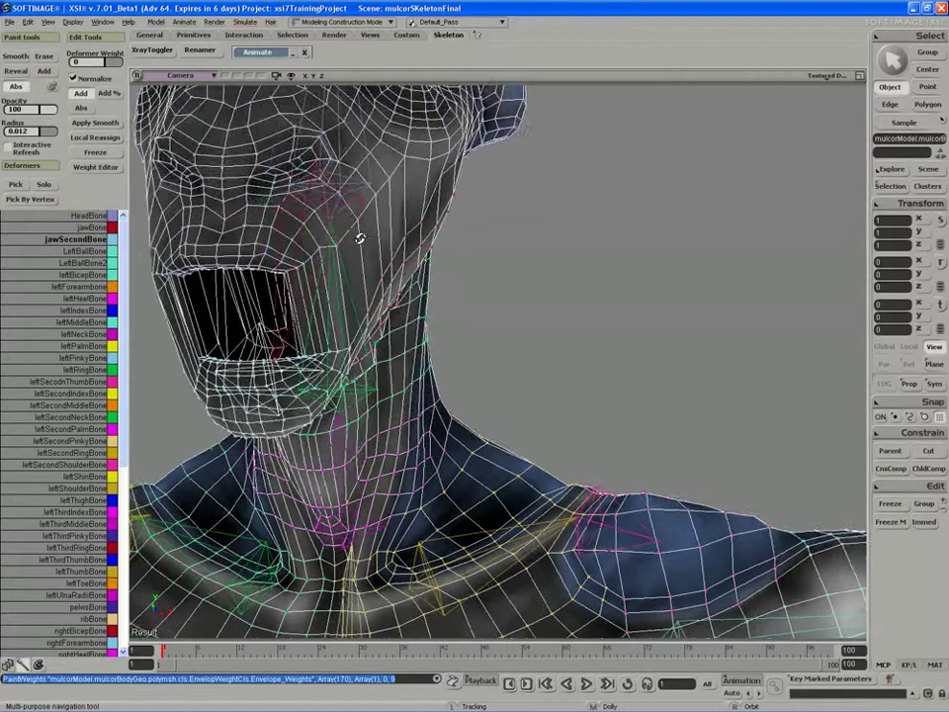
right_click_drag(362, 238, 374, 226)
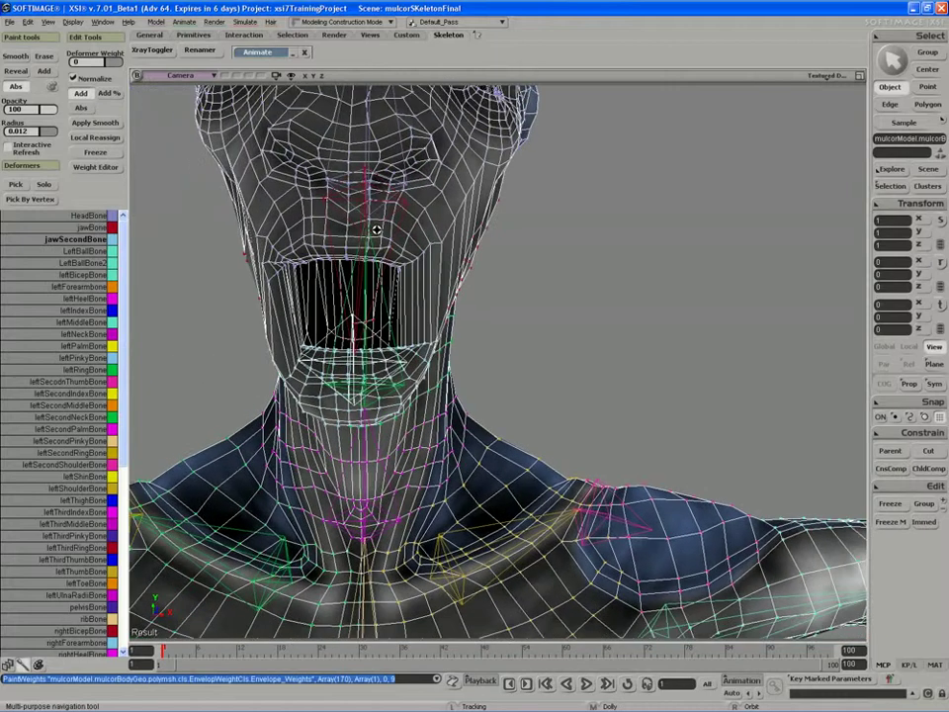
key("w")
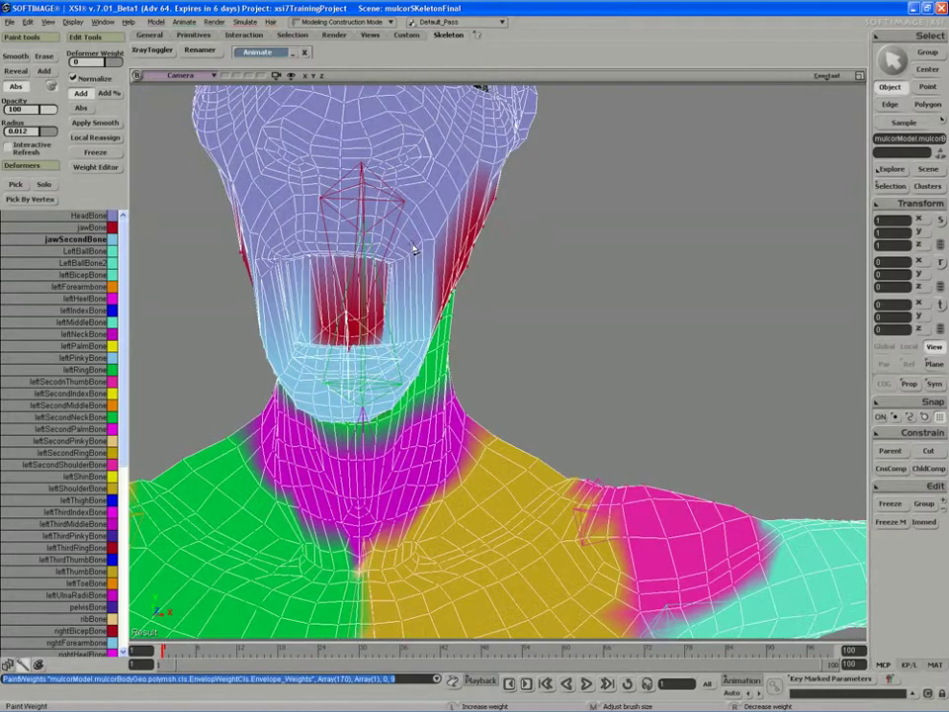
Select the polygons covering the left cheek and jaw of the body mesh.
key("u")
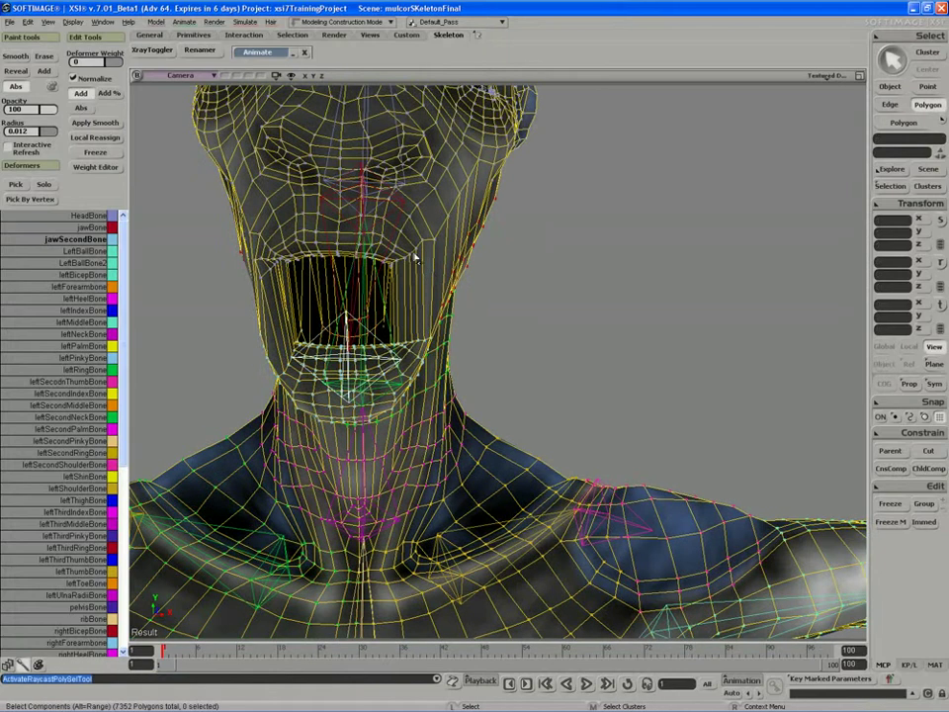
key("s")
right_click_drag(426, 264, 380, 256)
mouse_move(223, 341)
left_mouse_down()
mouse_move(246, 331)
mouse_move(364, 328)
mouse_move(396, 341)
mouse_move(420, 367)
left_mouse_up()
mouse_move(204, 294)
left_mouse_down()
mouse_move(259, 309)
mouse_move(327, 217)
mouse_move(439, 310)
mouse_move(424, 258)
mouse_move(405, 250)
mouse_move(392, 218)
mouse_move(407, 336)
mouse_move(278, 256)
mouse_move(239, 288)
mouse_move(308, 241)
mouse_move(279, 210)
mouse_move(366, 189)
left_mouse_up()
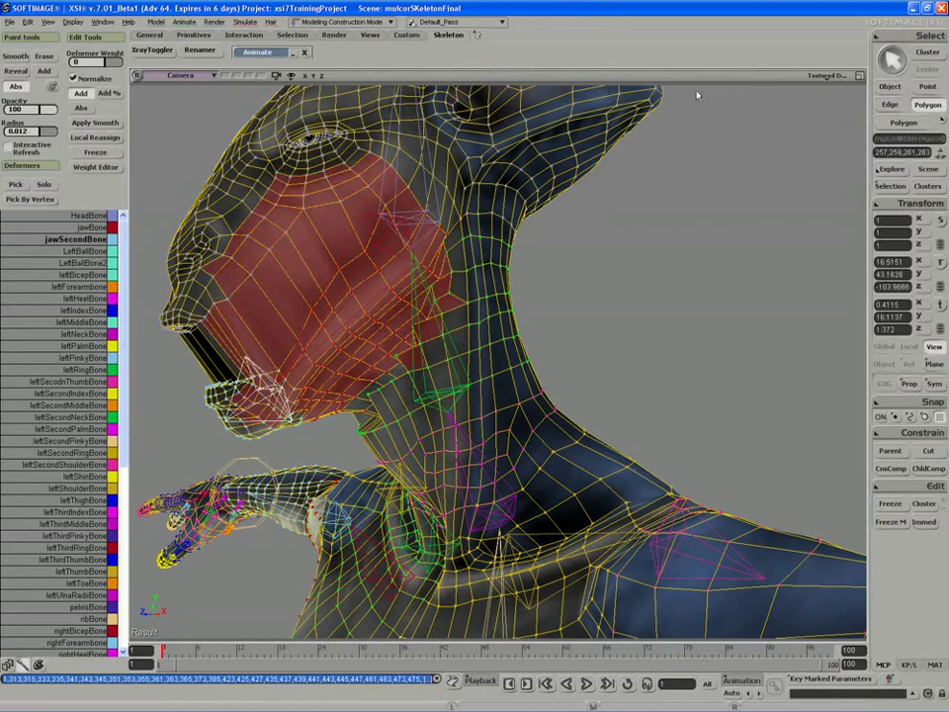
Convert the cheek and jaw polygon selection to its adjacent points.
left_click(894, 36)
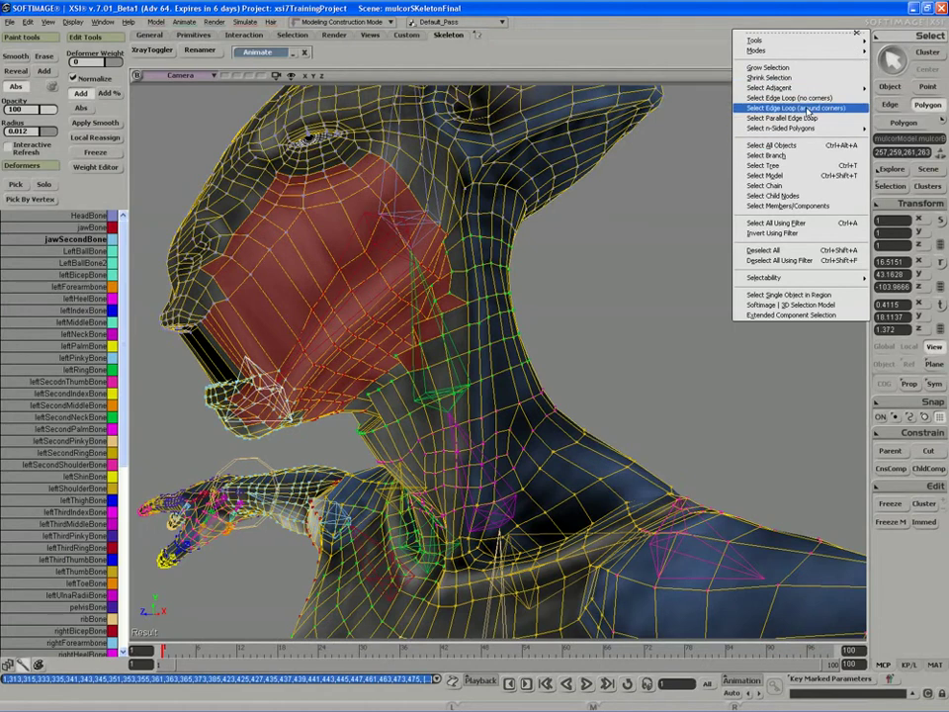
mouse_move(791, 88)
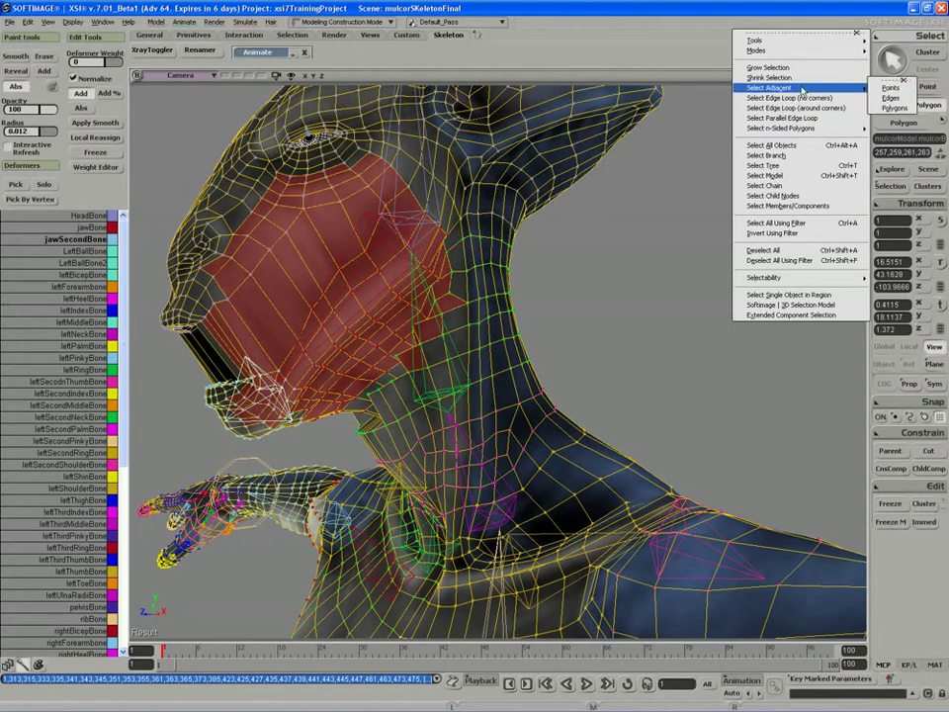
left_click(900, 90)
key("s")
right_click_drag(496, 229, 593, 263)
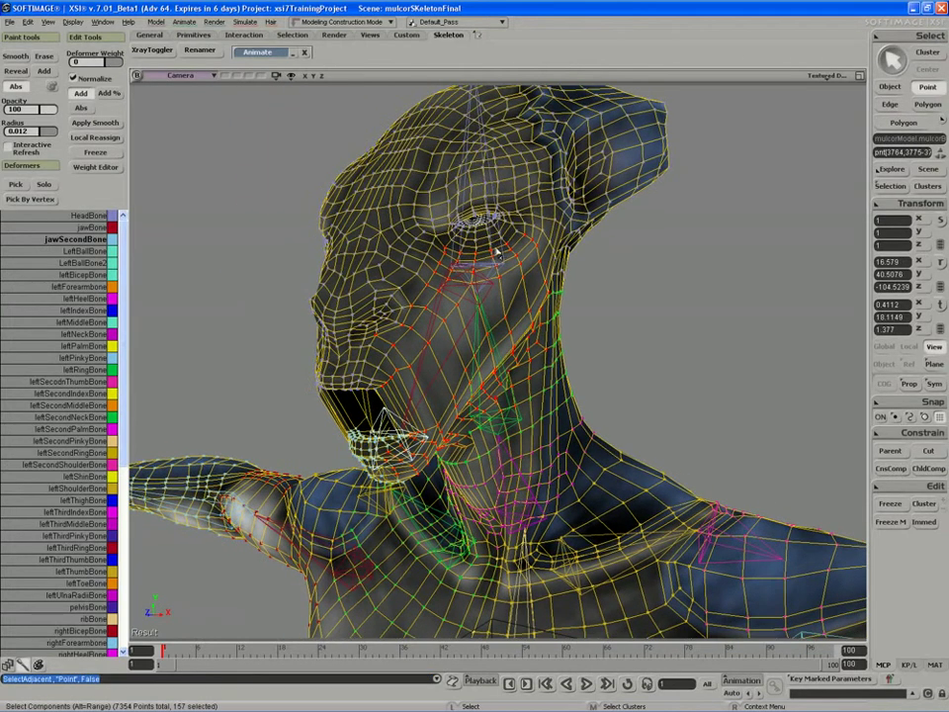
Mirror the envelope weights of the selected left cheek and jaw points.
left_click(257, 51)
left_click_drag(255, 55, 155, 95)
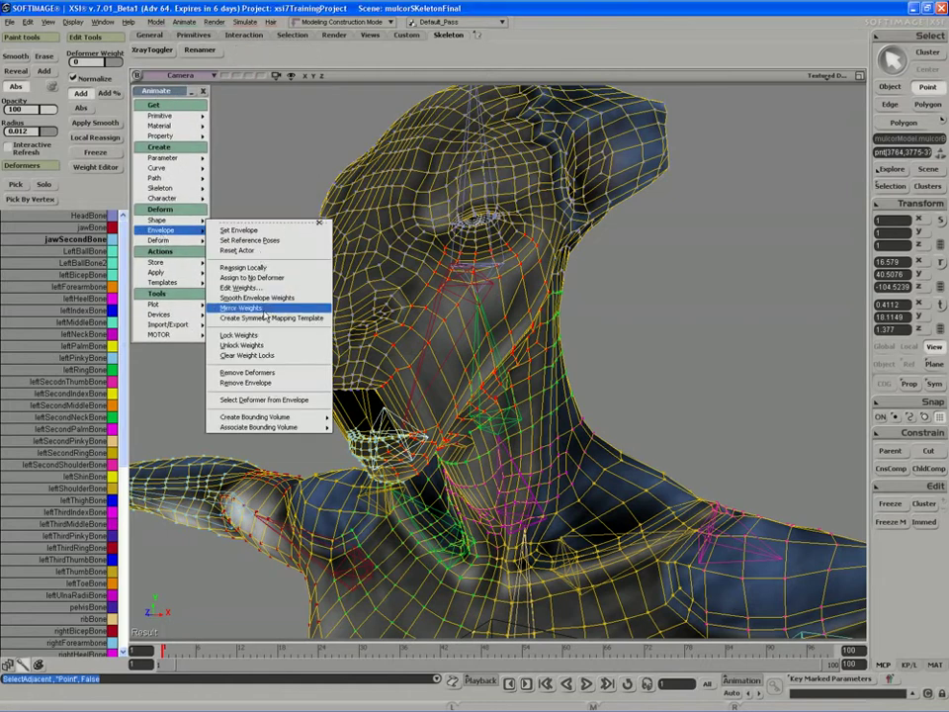
left_click(264, 311)
Examine the mouth opening and both its corners up close from the front.
key("s")
mouse_move(386, 365)
right_mouse_down()
mouse_move(454, 353)
mouse_move(403, 386)
mouse_move(369, 355)
right_mouse_up()
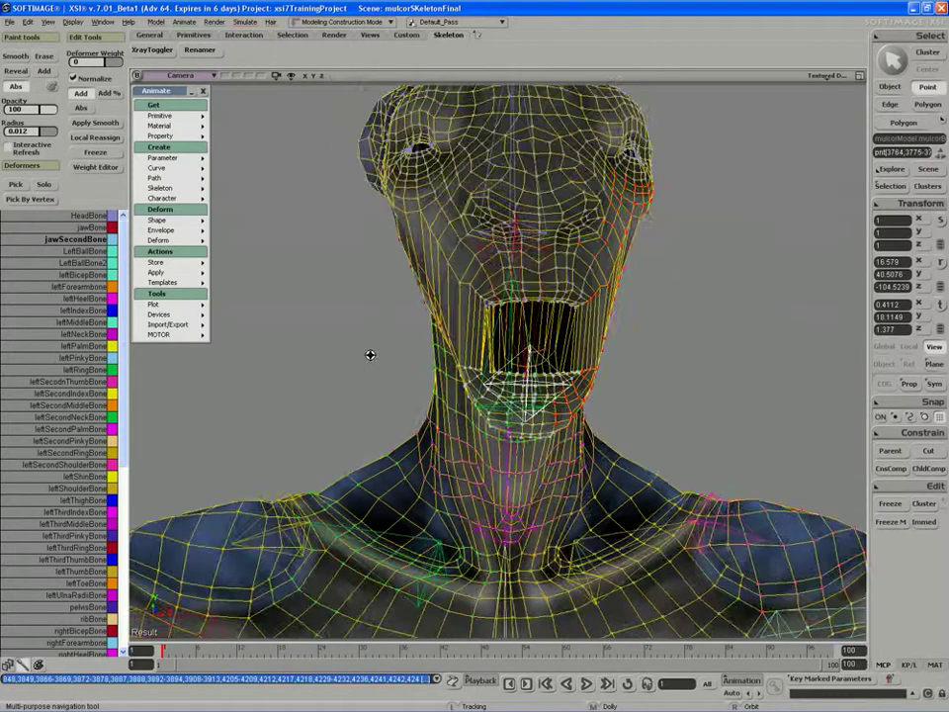
left_click_drag(369, 355, 341, 383)
middle_click_drag(341, 383, 365, 401)
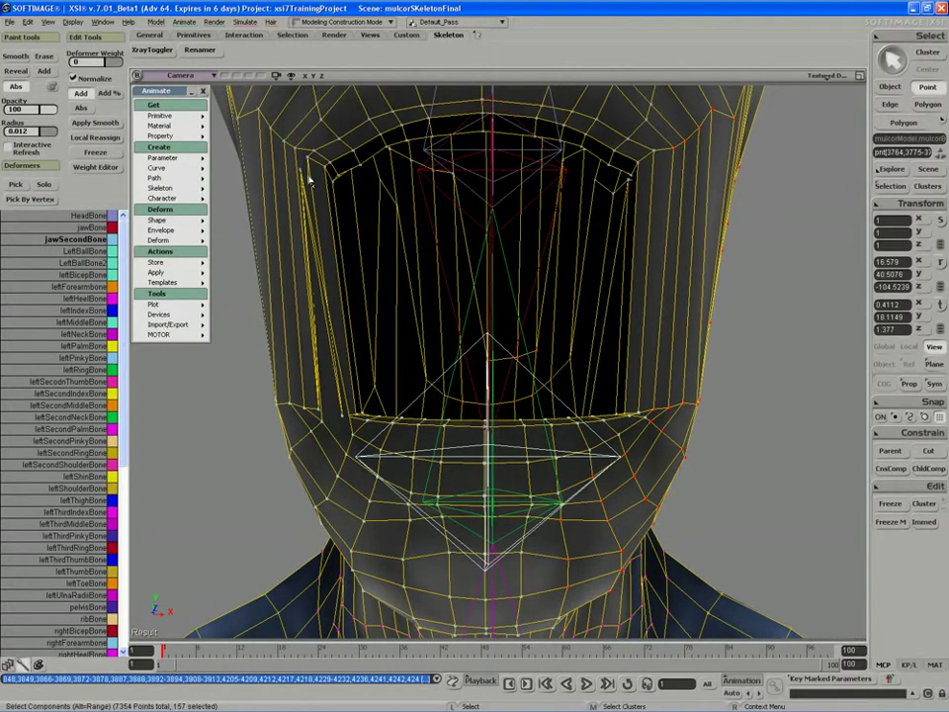
middle_click_drag(341, 422, 315, 413)
left_click_drag(315, 414, 323, 415)
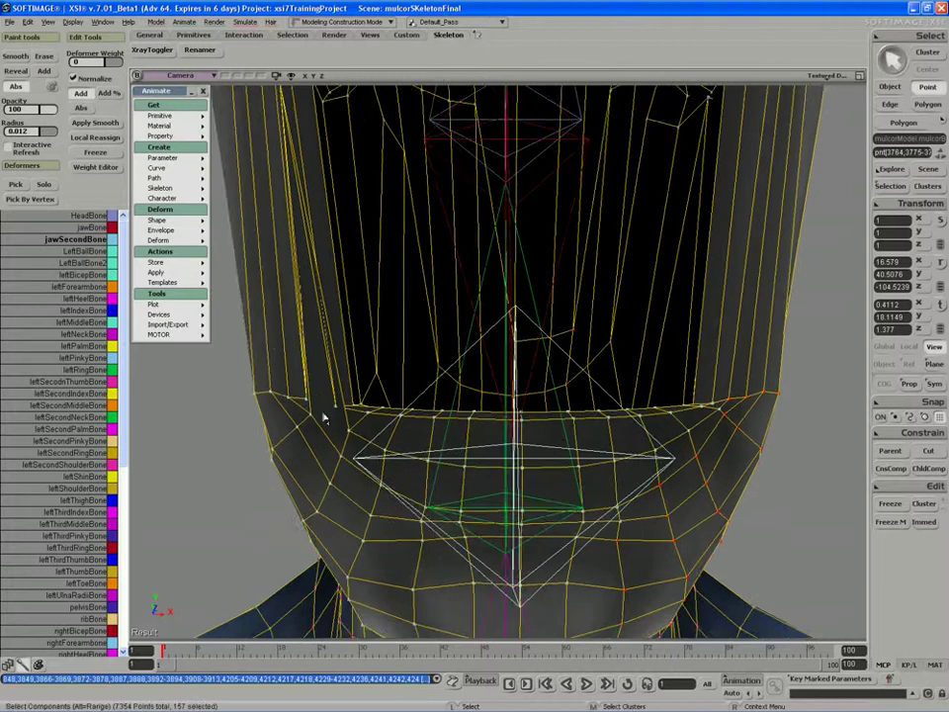
right_click_drag(334, 411, 329, 402)
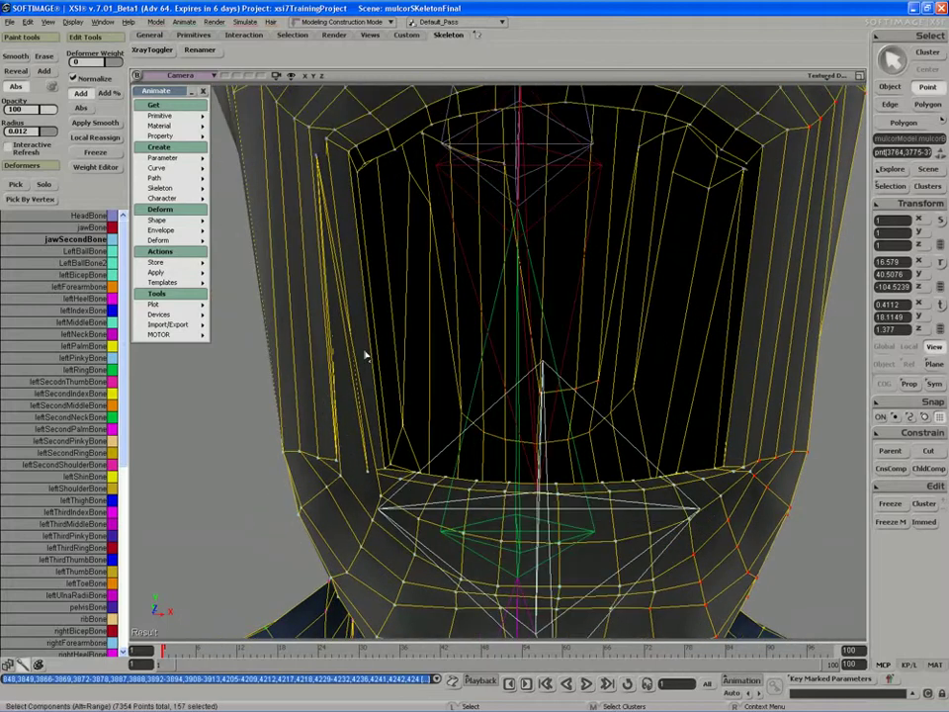
Paint jawSecondBone weight onto the stray point at the upper corner of the mouth opening.
key("w")
key("d")
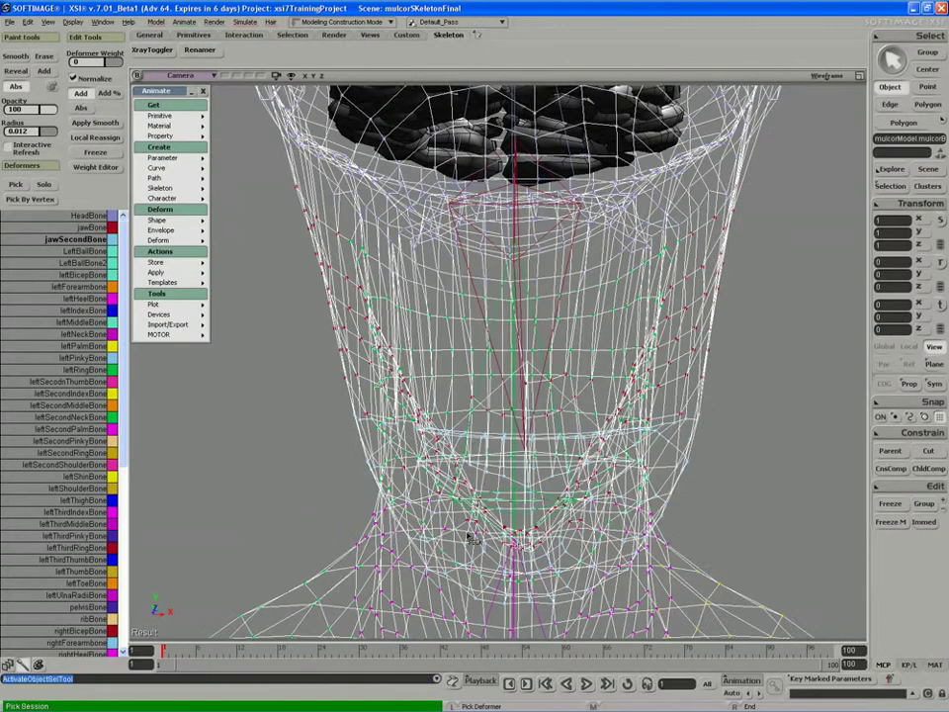
right_click_drag(472, 538, 395, 511)
key("s")
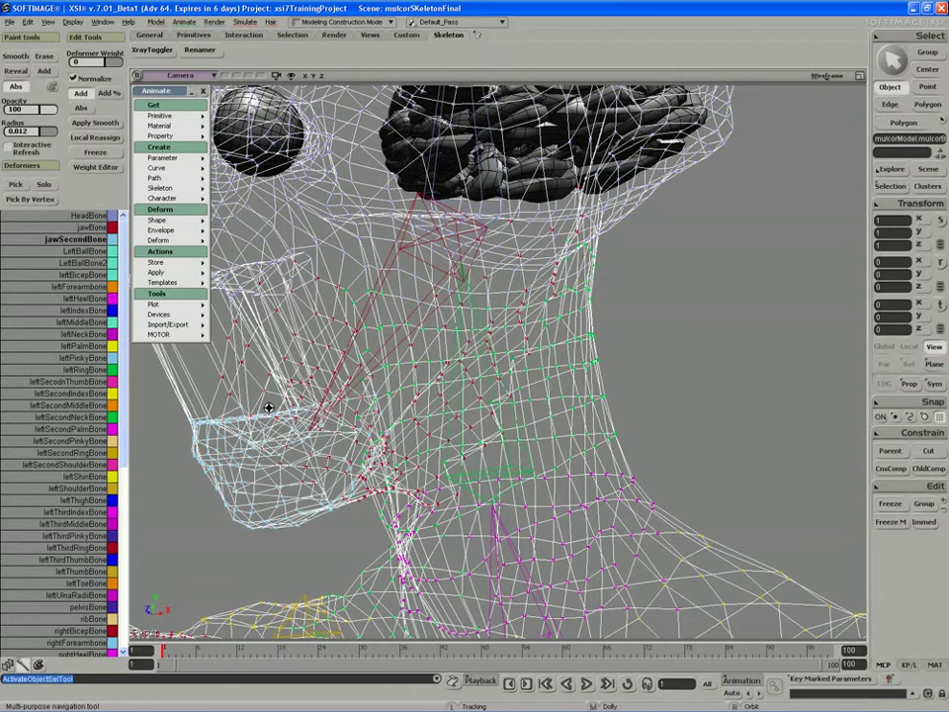
middle_click_drag(267, 407, 305, 445)
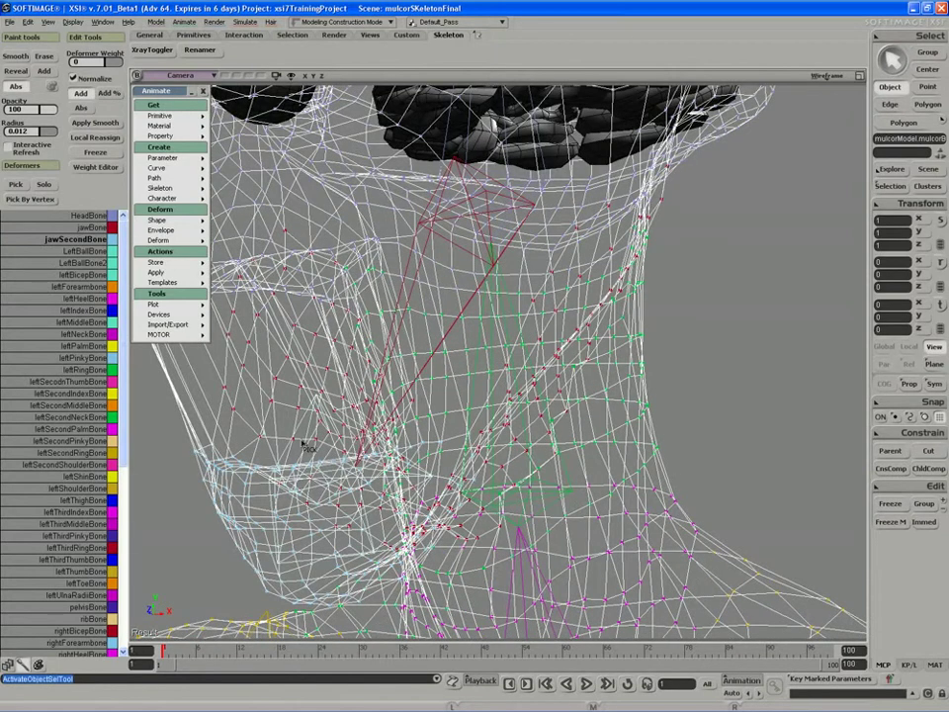
key("w")
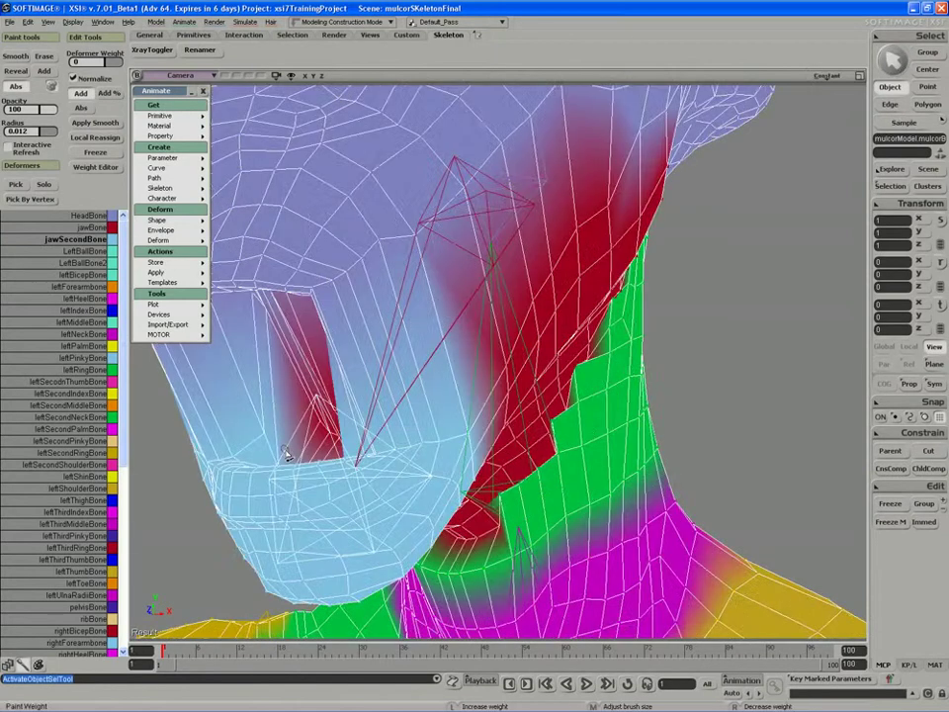
key("s")
mouse_move(287, 453)
right_mouse_down()
mouse_move(330, 460)
mouse_move(317, 458)
right_mouse_up()
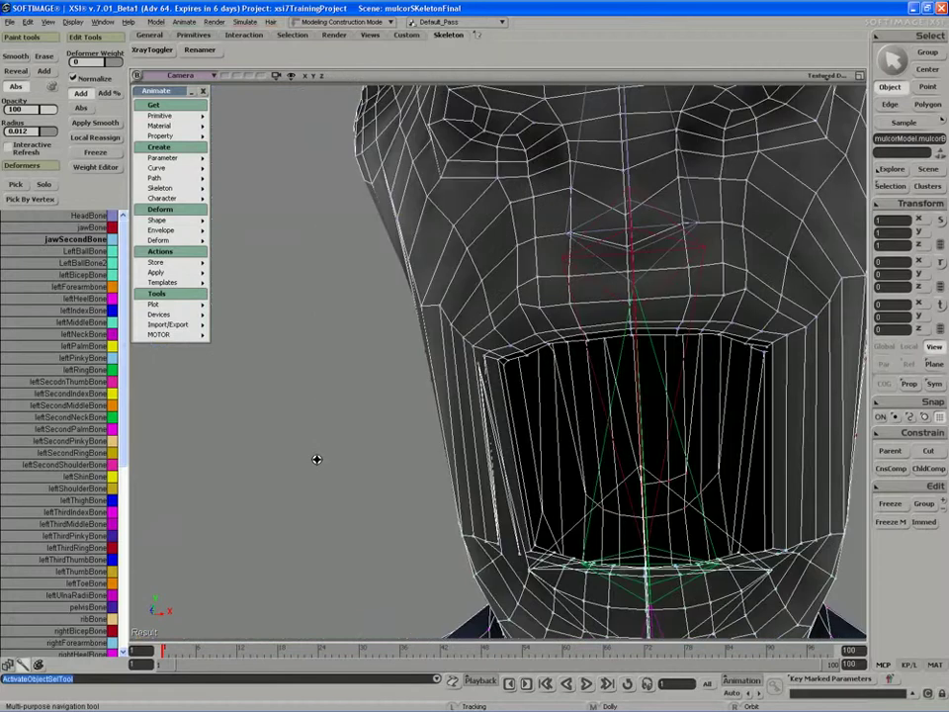
middle_click_drag(317, 458, 261, 473)
key("w")
left_click(463, 384)
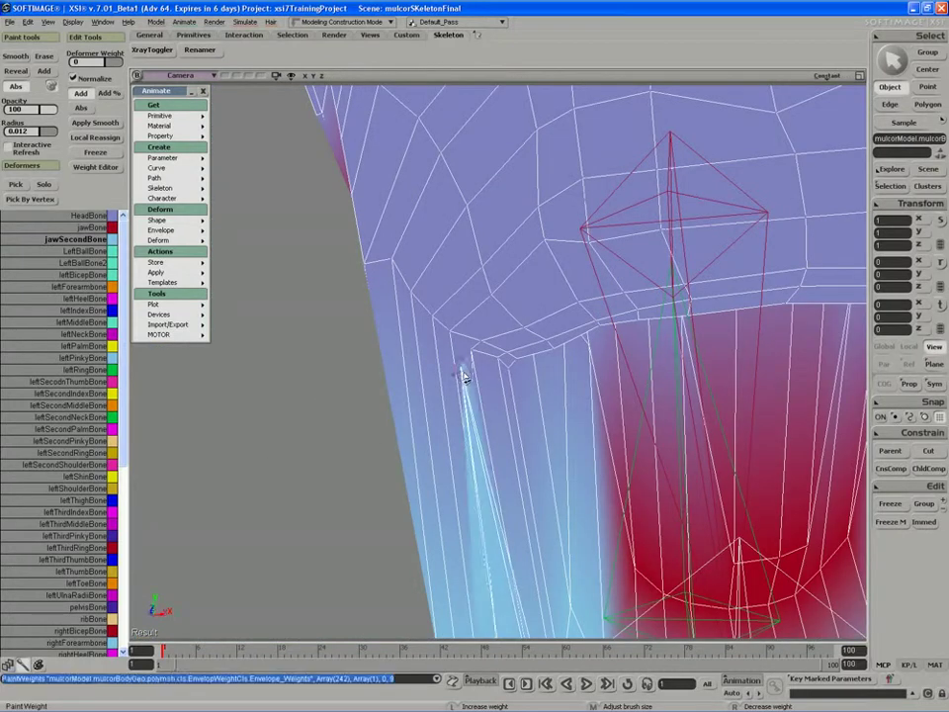
Examine the weight colours on the cheek, mouth corners and inner mouth from several angles.
key("s")
mouse_move(463, 412)
right_mouse_down()
mouse_move(463, 423)
mouse_move(484, 401)
mouse_move(449, 377)
mouse_move(458, 351)
mouse_move(449, 356)
mouse_move(445, 338)
right_mouse_up()
key("w")
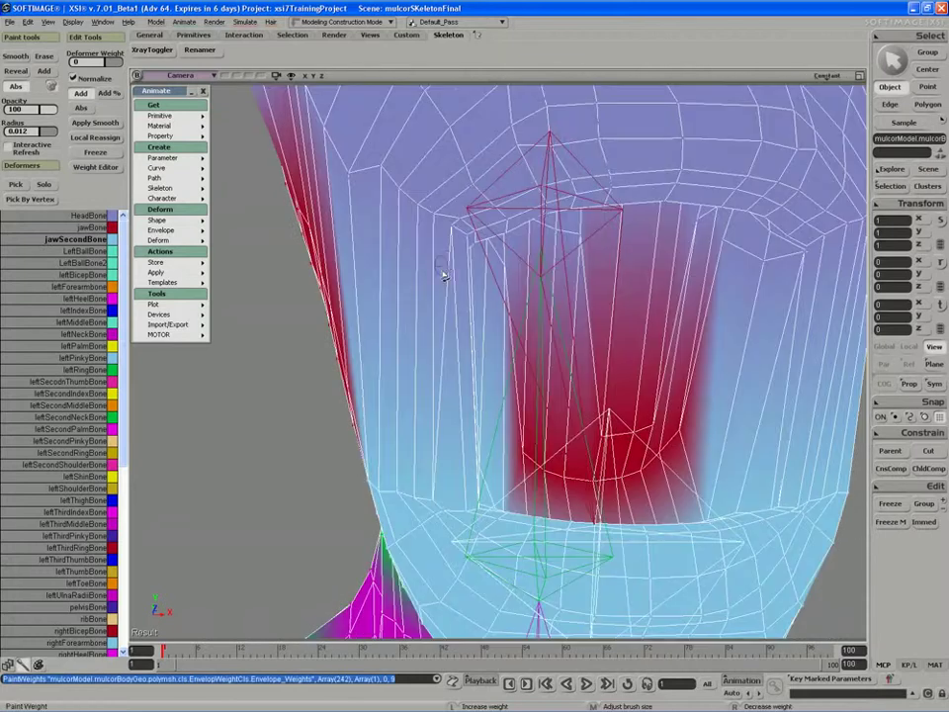
key("s")
middle_click_drag(434, 395, 396, 407)
key("w")
key("s")
mouse_move(402, 402)
right_mouse_down()
mouse_move(484, 413)
mouse_move(441, 421)
mouse_move(468, 407)
mouse_move(462, 414)
right_mouse_up()
key("w")
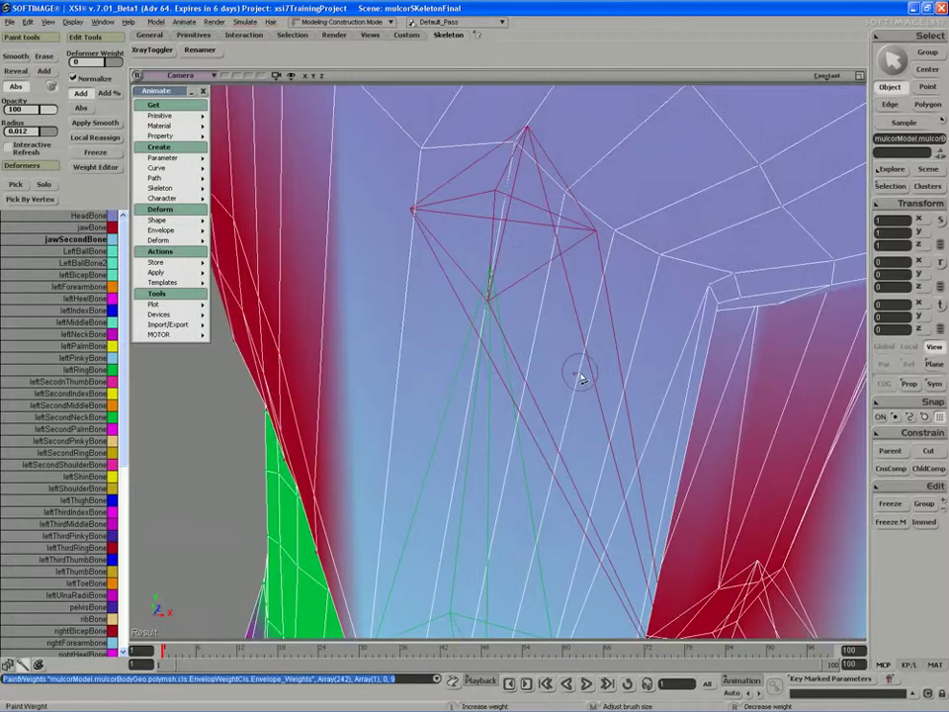
key("s")
mouse_move(692, 333)
right_mouse_down()
mouse_move(666, 328)
mouse_move(657, 310)
mouse_move(589, 276)
mouse_move(538, 263)
mouse_move(558, 260)
right_mouse_up()
key("w")
scroll(641, 286, "down", 3)
key("s")
key("w")
key("s")
key("w")
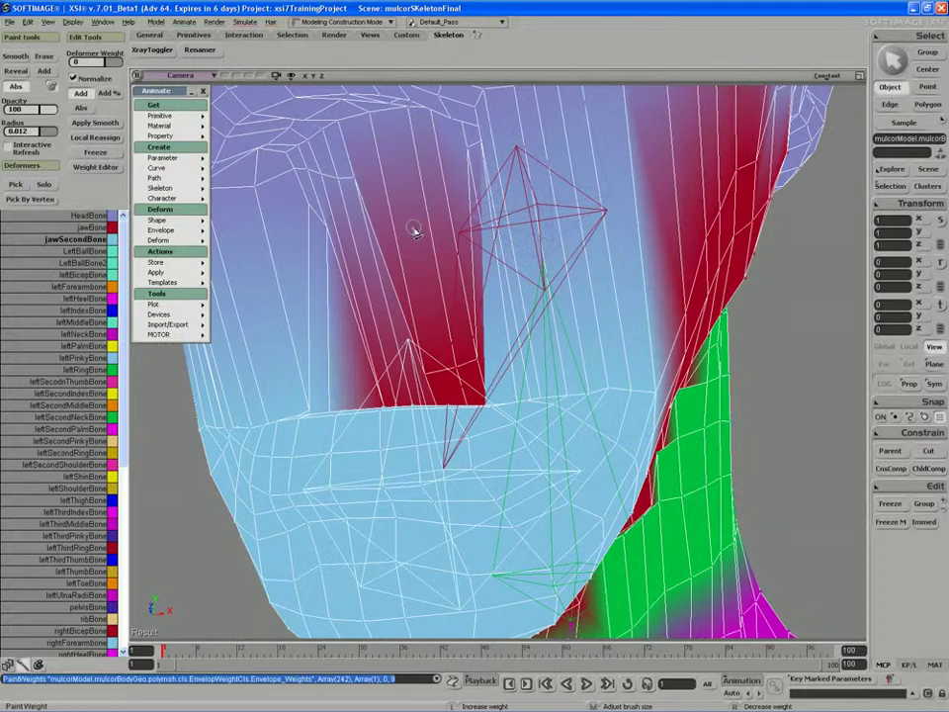
Paint jawSecondBone weight over the jawBone area along one side of the inner mouth.
left_click(355, 188)
key("s")
mouse_move(350, 193)
right_mouse_down()
mouse_move(362, 241)
mouse_move(402, 239)
right_mouse_up()
key("w")
key("s")
key("w")
mouse_move(449, 185)
left_mouse_down()
mouse_move(402, 163)
mouse_move(404, 177)
left_mouse_up()
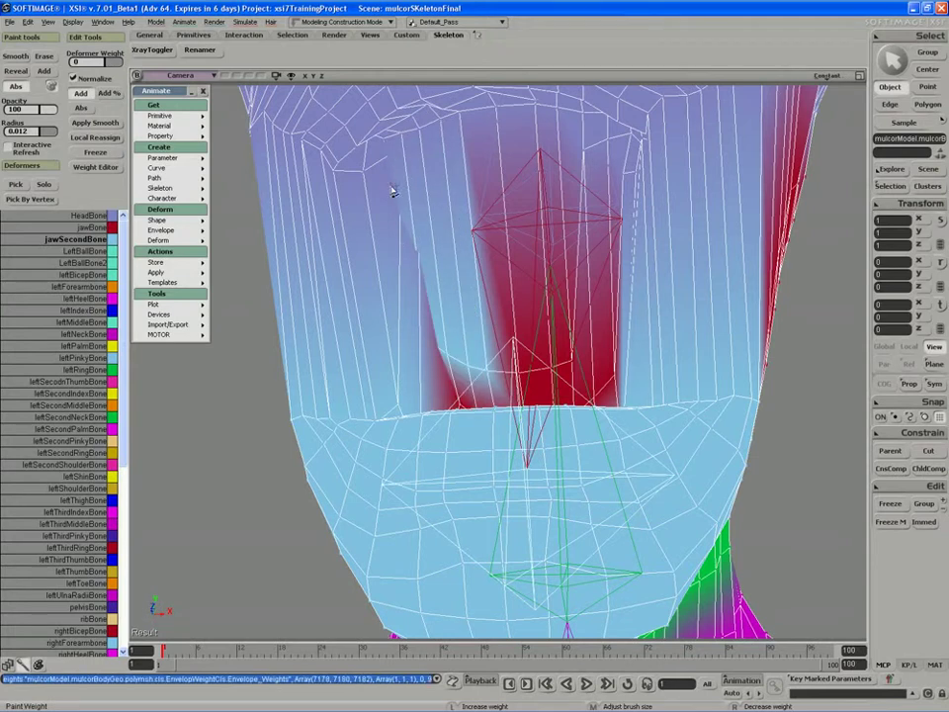
Extend the jawSecondBone weight painting to the opposite side wall of the inner mouth.
key("s")
mouse_move(393, 191)
right_mouse_down()
mouse_move(575, 201)
mouse_move(635, 168)
right_mouse_up()
key("w")
mouse_move(621, 164)
left_mouse_down()
mouse_move(659, 150)
mouse_move(655, 187)
mouse_move(676, 188)
mouse_move(684, 153)
mouse_move(667, 197)
left_mouse_up()
Enlarge the brush radius to 0.032 and paint jawSecondBone weight over the remaining centre and lower part of the inner mouth.
key("s")
mouse_move(667, 197)
right_mouse_down()
mouse_move(634, 213)
mouse_move(584, 211)
mouse_move(729, 212)
mouse_move(708, 176)
mouse_move(700, 205)
mouse_move(699, 169)
mouse_move(544, 305)
mouse_move(561, 267)
mouse_move(492, 364)
right_mouse_up()
key("s")
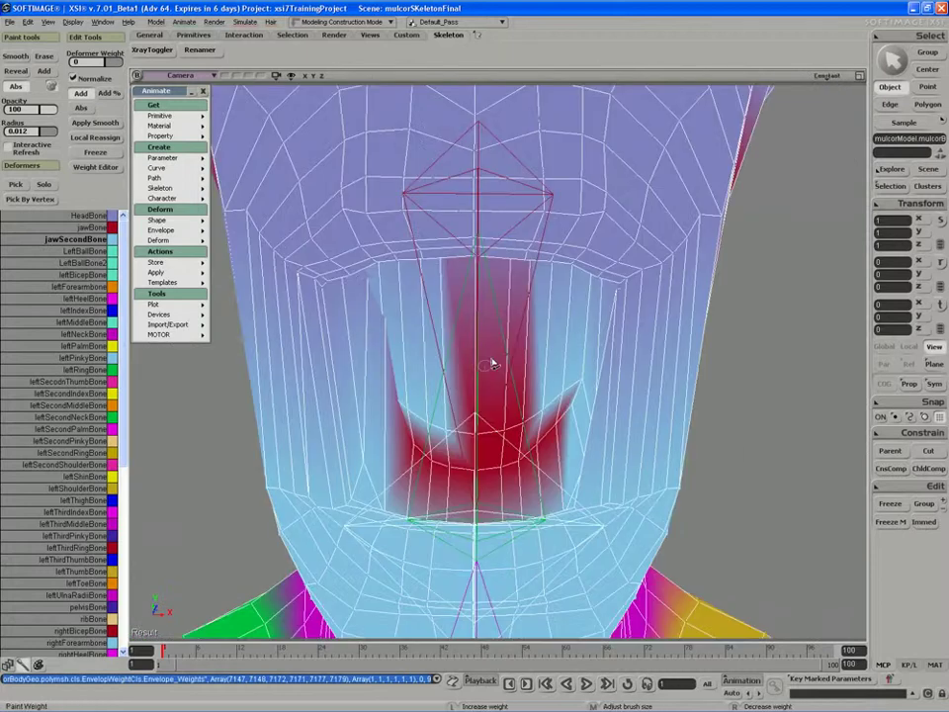
mouse_move(515, 403)
left_mouse_down()
mouse_move(416, 448)
mouse_move(430, 462)
mouse_move(551, 442)
mouse_move(523, 470)
mouse_move(451, 405)
mouse_move(525, 435)
left_mouse_up()
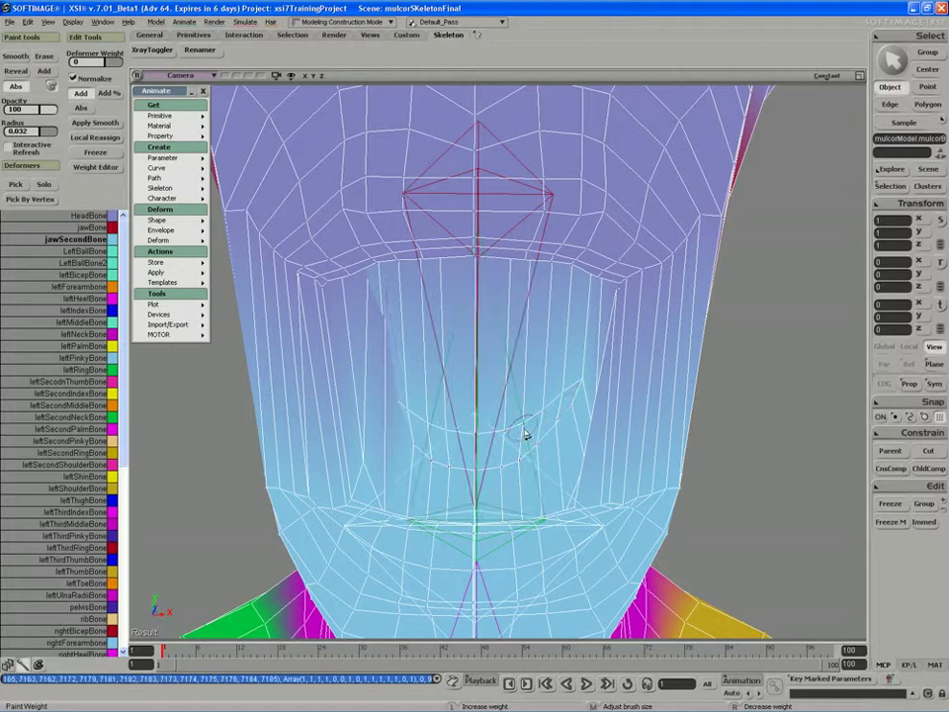
Test-rotate HeadBone about its local Z axis to check the head and jaw deformation, and undo the rotation.
mouse_move(525, 435)
right_mouse_down()
mouse_move(486, 424)
mouse_move(454, 365)
mouse_move(440, 380)
mouse_move(457, 391)
mouse_move(468, 392)
mouse_move(472, 377)
mouse_move(543, 379)
mouse_move(520, 378)
mouse_move(489, 432)
right_mouse_up()
left_click(534, 334)
key("c")
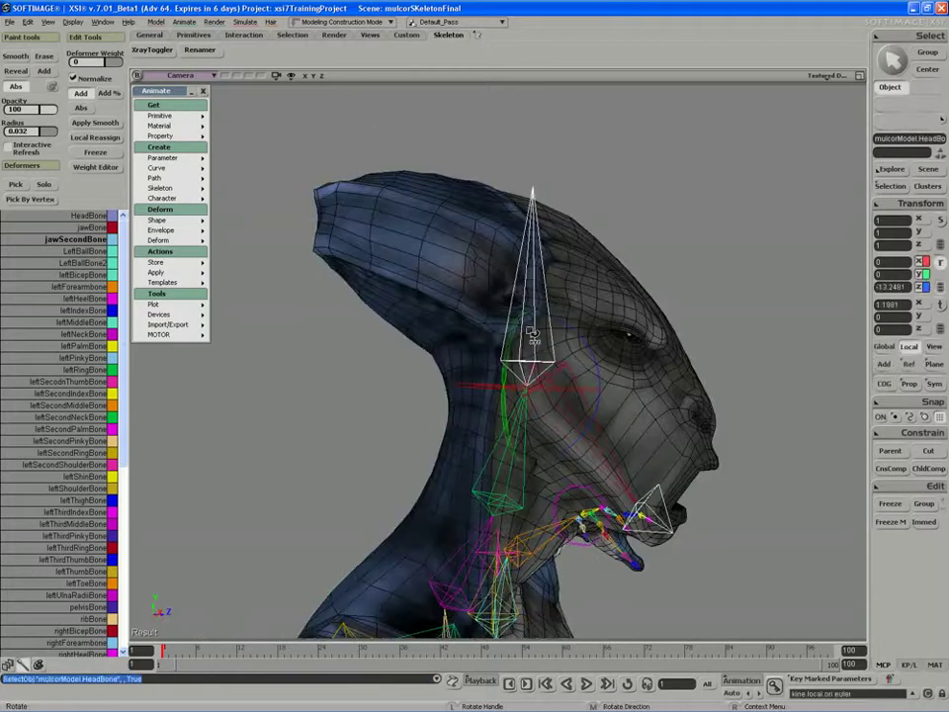
mouse_move(573, 339)
left_mouse_down()
mouse_move(568, 318)
mouse_move(560, 337)
left_mouse_up()
left_click_drag(544, 329, 456, 427)
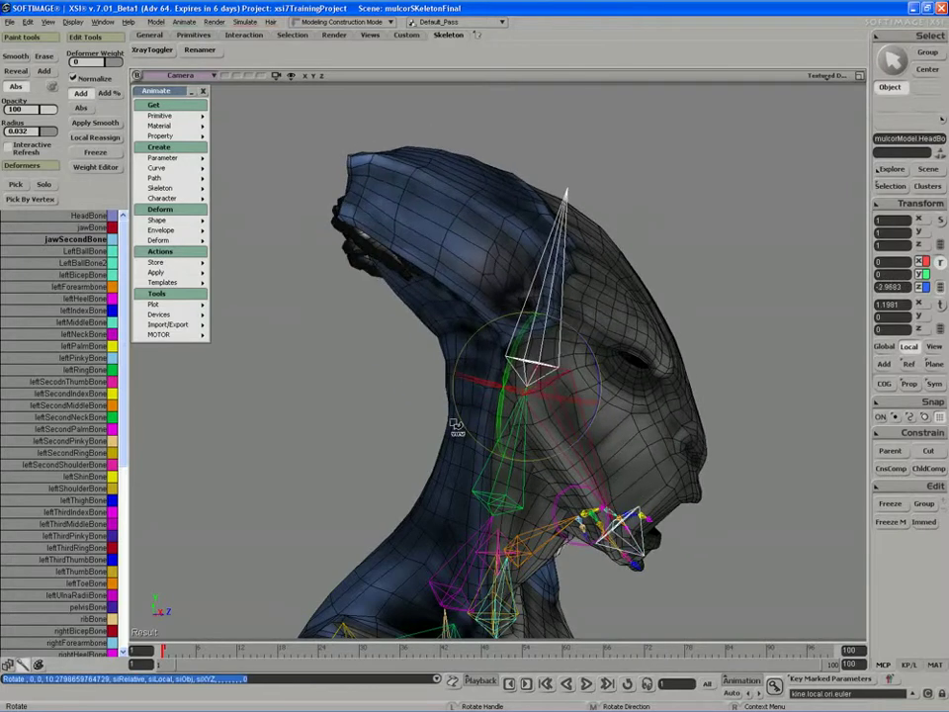
key("ctrl+z")
Examine the head, jaw and neck from the front and the other side.
key("s")
right_click_drag(510, 433, 487, 441)
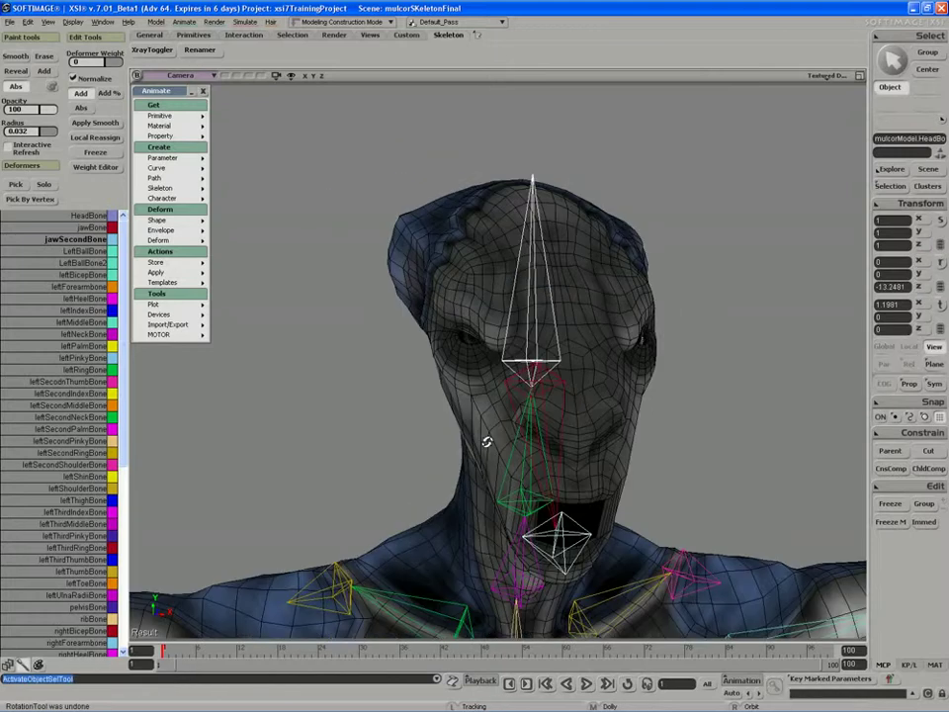
left_click_drag(488, 441, 525, 398)
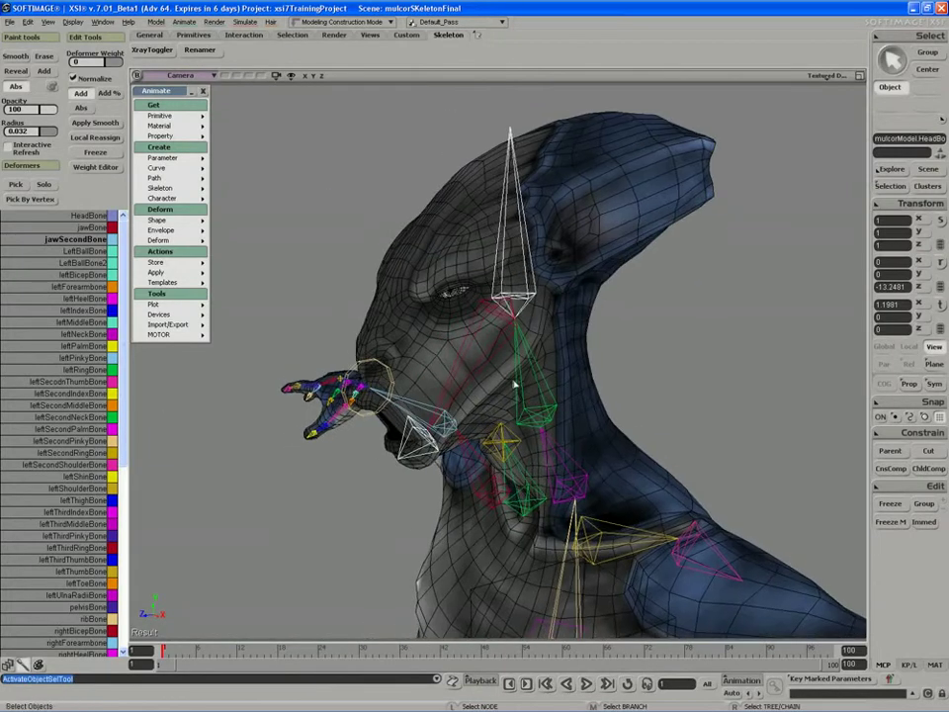